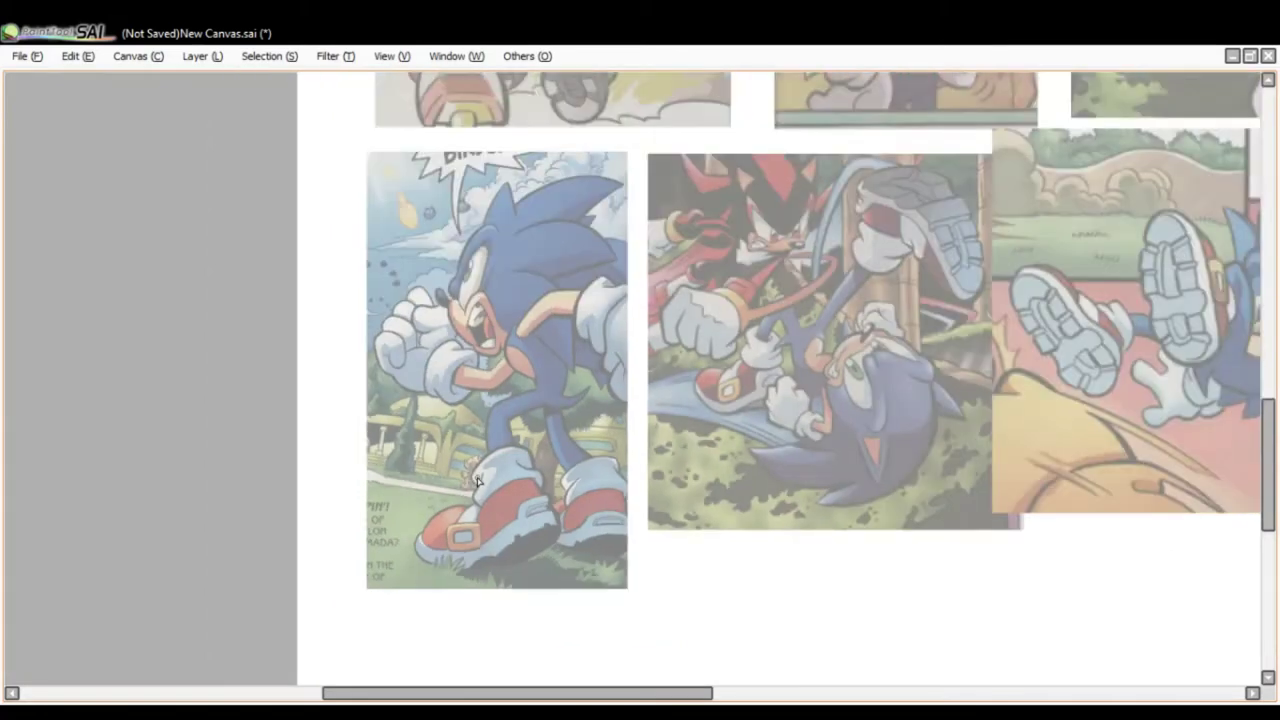
# Outline the sock cuff of the rear shoe in red on the standing Sonic panel.
pyautogui.moveTo(560, 257)
pyautogui.mouseDown()
pyautogui.moveTo(647, 504)
pyautogui.moveTo(544, 202)
pyautogui.moveTo(682, 500)
pyautogui.moveTo(348, 358)
pyautogui.moveTo(687, 507)
pyautogui.moveTo(340, 402)
pyautogui.moveTo(603, 538)
pyautogui.mouseUp()
pyautogui.hotkey('ctrl', 'z')
pyautogui.moveTo(776, 408); pyautogui.dragTo(605, 400)
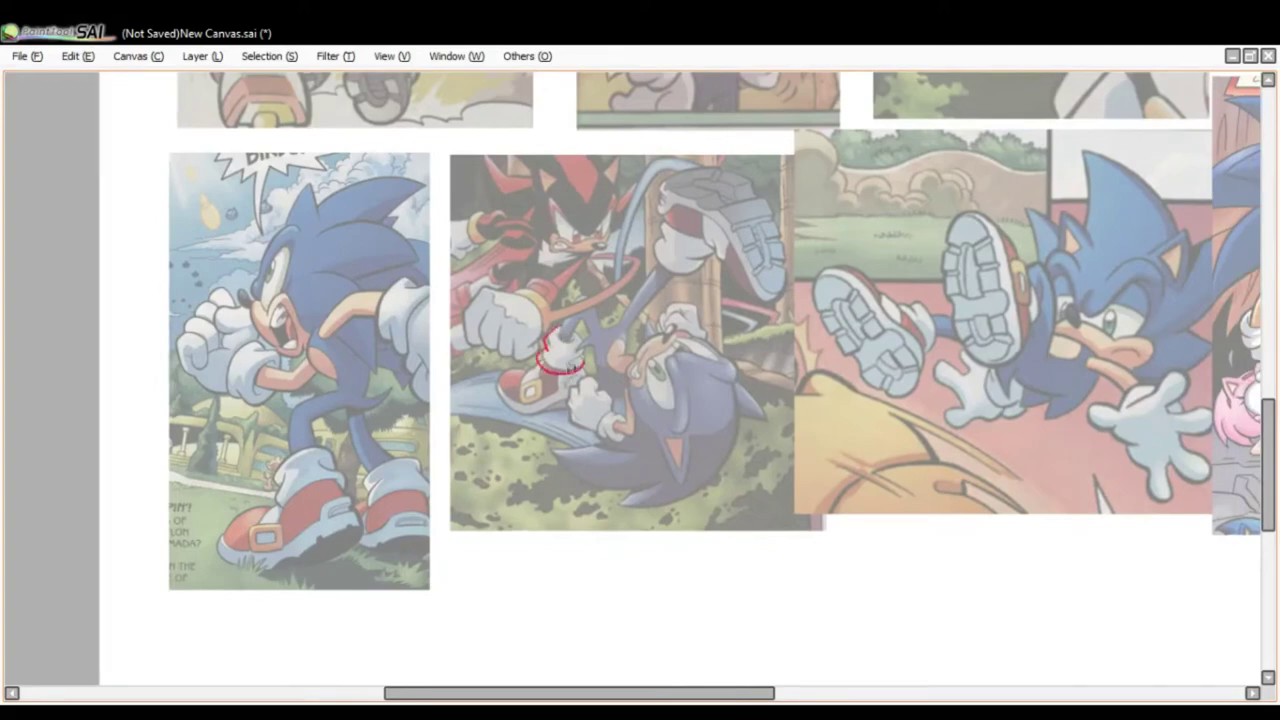
pyautogui.moveTo(445, 440); pyautogui.dragTo(565, 330)
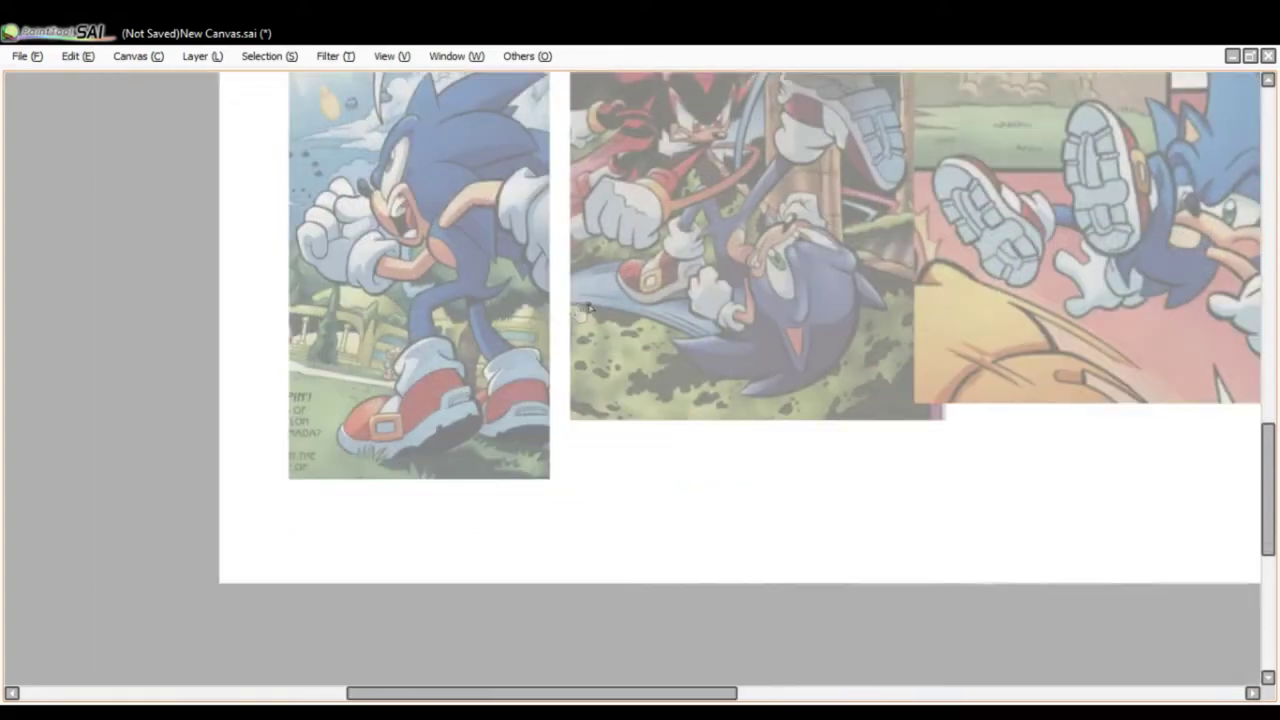
pyautogui.scroll(3, 390, 374)
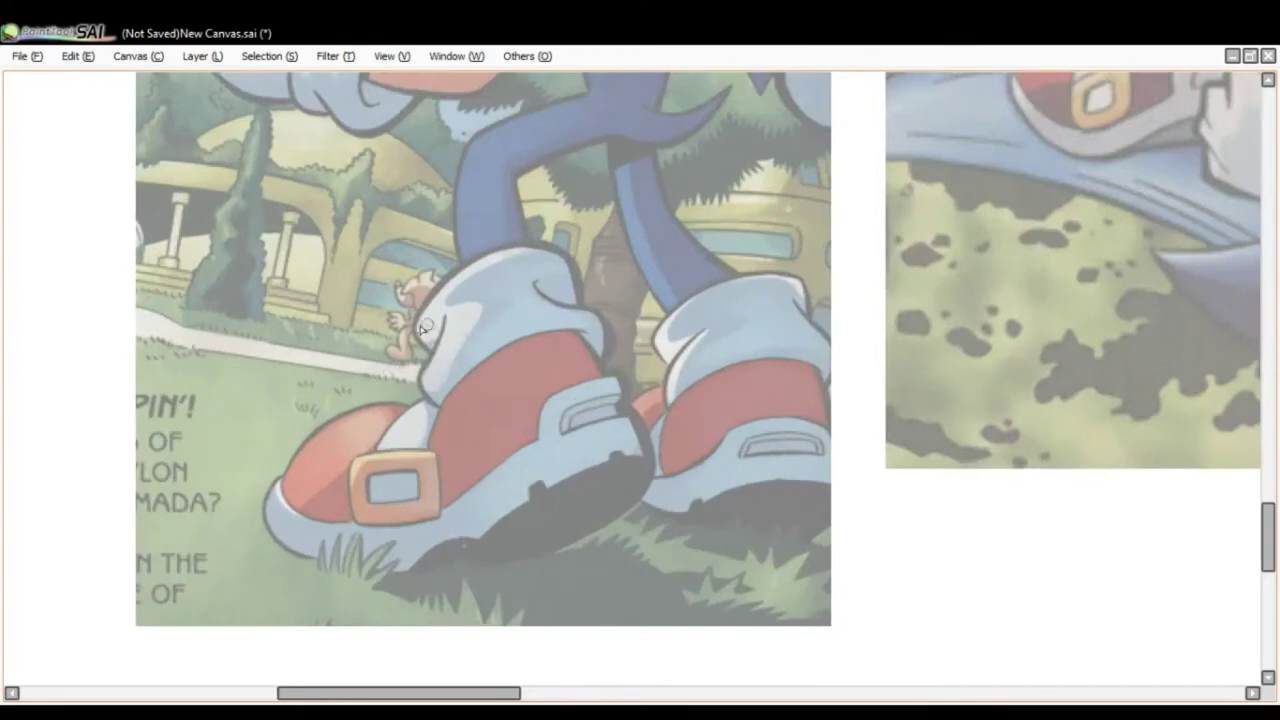
pyautogui.moveTo(430, 354); pyautogui.dragTo(413, 328)
pyautogui.hotkey('ctrl', 'z')
pyautogui.moveTo(655, 335)
pyautogui.mouseDown()
pyautogui.moveTo(791, 284)
pyautogui.moveTo(803, 303)
pyautogui.moveTo(787, 279)
pyautogui.moveTo(815, 379)
pyautogui.mouseUp()
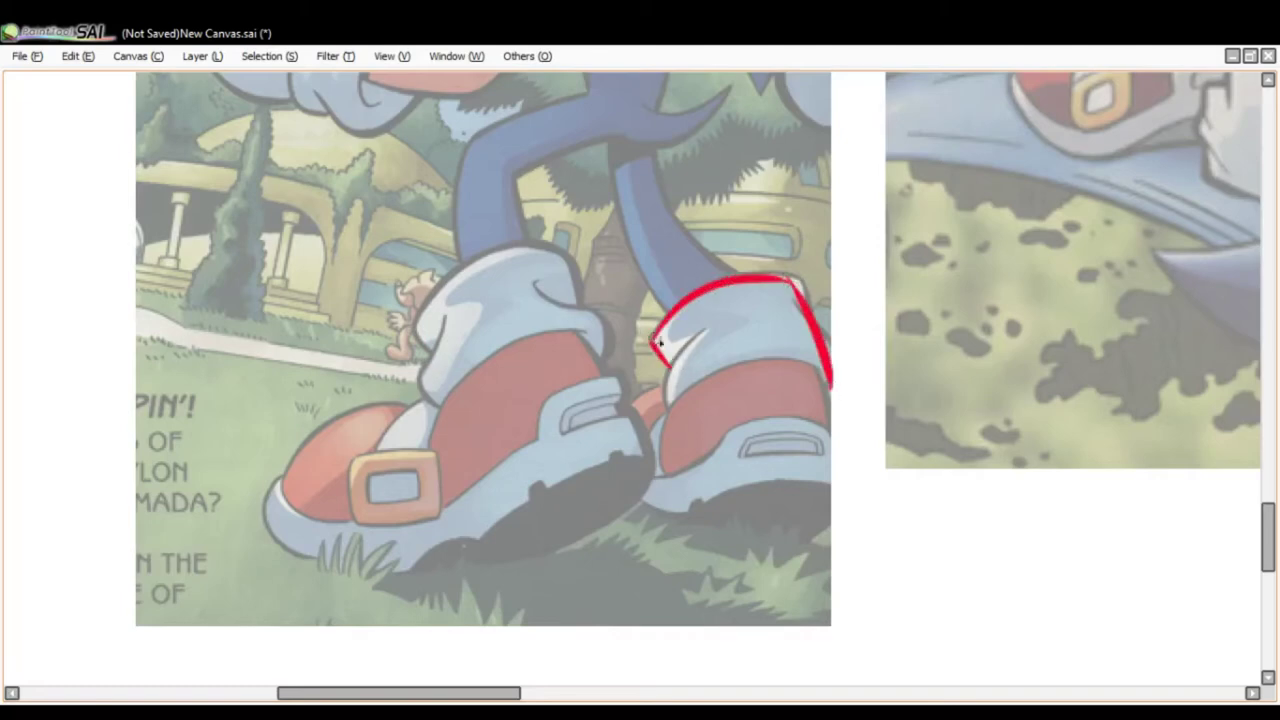
pyautogui.hotkey('ctrl', 'z')
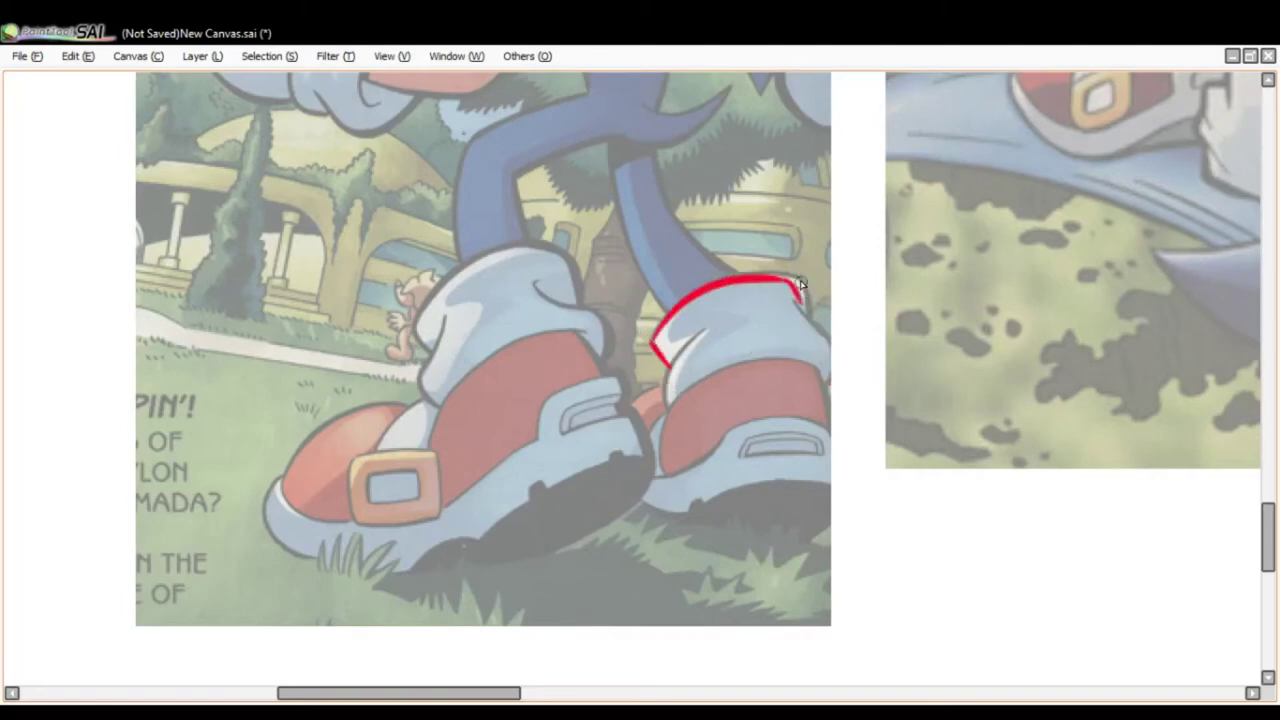
pyautogui.moveTo(800, 285)
pyautogui.mouseDown()
pyautogui.moveTo(820, 366)
pyautogui.moveTo(668, 384)
pyautogui.mouseUp()
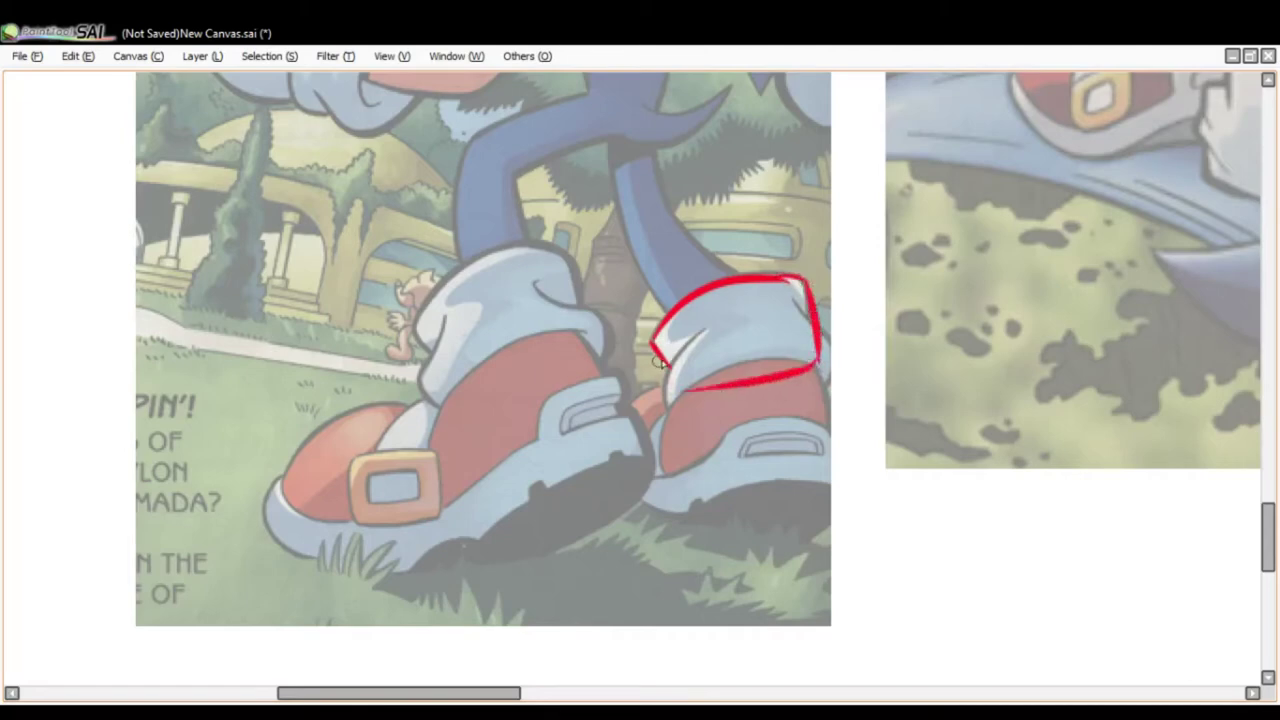
# Try to outline the buckled shoe's sock as a simple four-sided shape.
pyautogui.moveTo(410, 338)
pyautogui.mouseDown()
pyautogui.moveTo(469, 268)
pyautogui.moveTo(567, 258)
pyautogui.moveTo(567, 244)
pyautogui.moveTo(586, 346)
pyautogui.moveTo(437, 400)
pyautogui.moveTo(590, 338)
pyautogui.mouseUp()
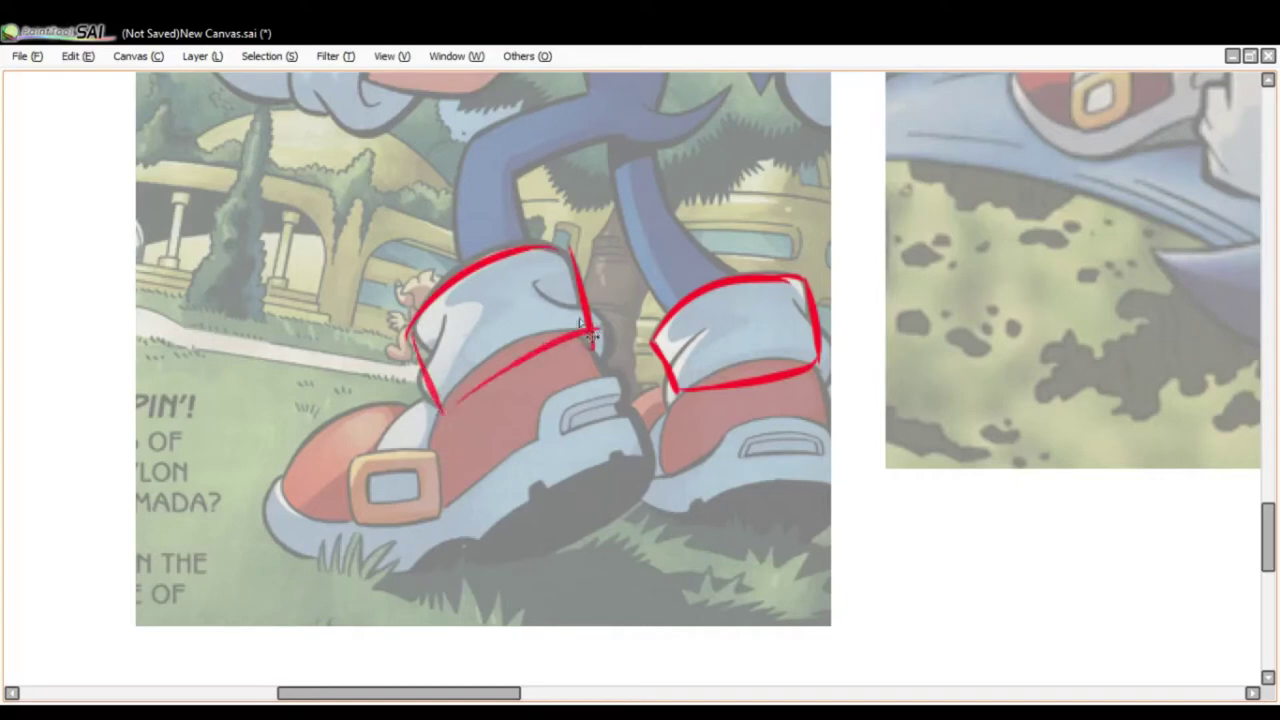
pyautogui.hotkey('ctrl', 'z')
pyautogui.hotkey('ctrl', 'z')
pyautogui.hotkey('ctrl', 'z')
pyautogui.hotkey('ctrl', 'z')
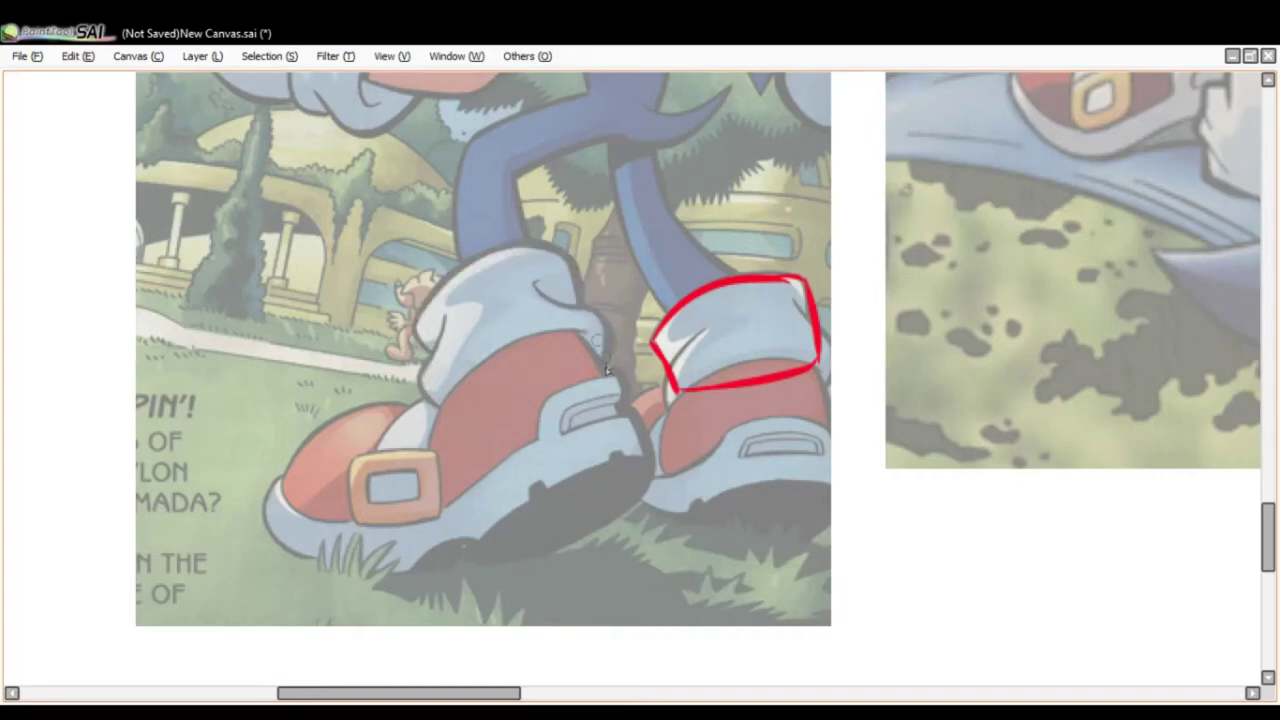
# Trace the curved top edge and short sides of the buckled shoe's sock.
pyautogui.moveTo(430, 352)
pyautogui.mouseDown()
pyautogui.moveTo(442, 279)
pyautogui.moveTo(534, 232)
pyautogui.moveTo(482, 255)
pyautogui.moveTo(532, 236)
pyautogui.moveTo(512, 237)
pyautogui.moveTo(580, 272)
pyautogui.mouseUp()
pyautogui.hotkey('ctrl', 'z')
pyautogui.hotkey('ctrl', 'z')
pyautogui.hotkey('ctrl', 'z')
pyautogui.moveTo(508, 240)
pyautogui.mouseDown()
pyautogui.moveTo(577, 258)
pyautogui.moveTo(586, 310)
pyautogui.mouseUp()
# Circle the peak of the buckled shoe's sock opening and draw two arrows converging above it.
pyautogui.moveTo(512, 228); pyautogui.dragTo(494, 232)
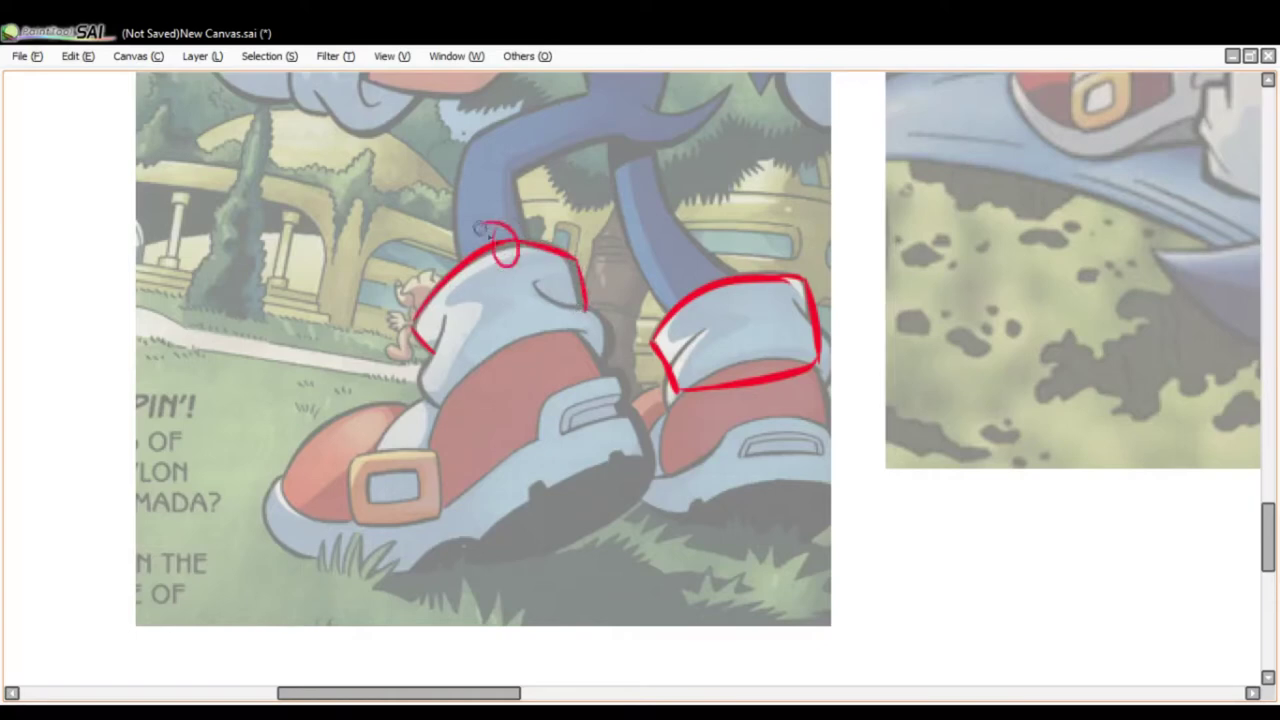
pyautogui.moveTo(398, 304)
pyautogui.mouseDown()
pyautogui.moveTo(502, 197)
pyautogui.moveTo(499, 214)
pyautogui.mouseUp()
pyautogui.moveTo(591, 245)
pyautogui.mouseDown()
pyautogui.moveTo(522, 195)
pyautogui.moveTo(542, 199)
pyautogui.mouseUp()
pyautogui.moveTo(599, 262); pyautogui.dragTo(604, 303)
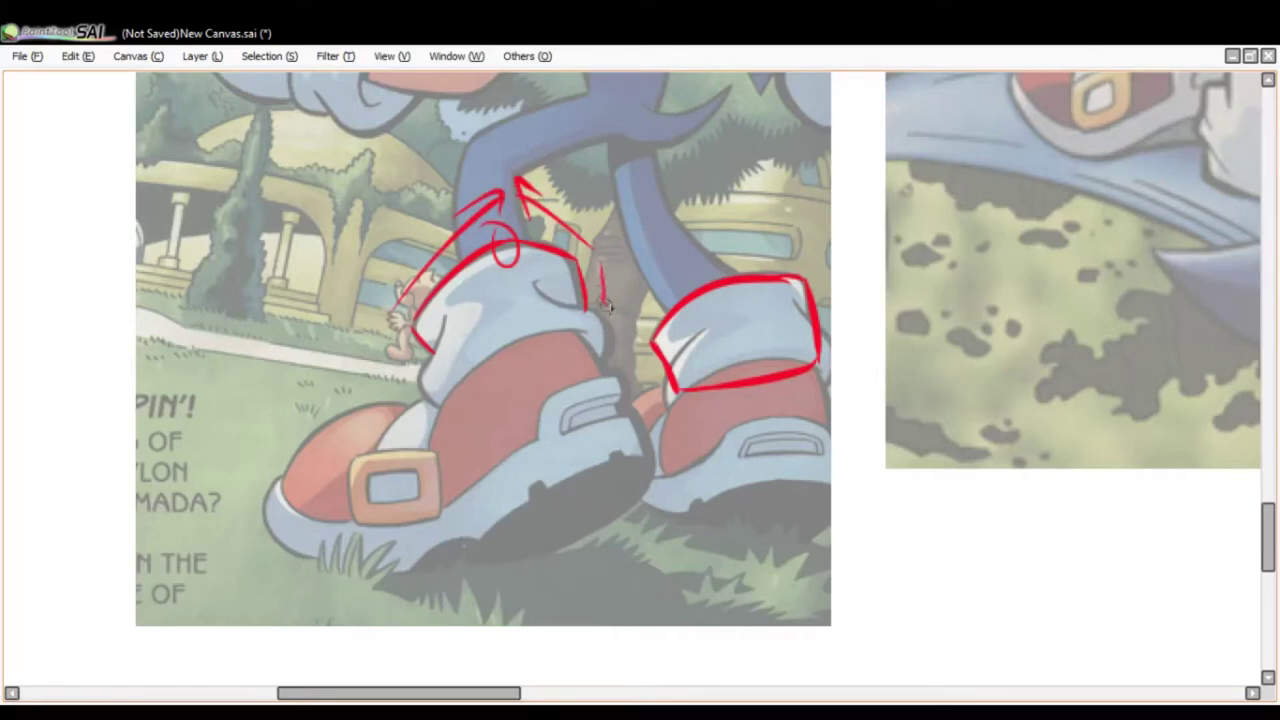
pyautogui.moveTo(569, 258)
pyautogui.mouseDown()
pyautogui.moveTo(580, 320)
pyautogui.moveTo(556, 270)
pyautogui.moveTo(612, 288)
pyautogui.mouseUp()
pyautogui.hotkey('ctrl', 'z')
pyautogui.hotkey('ctrl', 'z')
pyautogui.hotkey('ctrl', 'z')
# Trace the rear fold and the bulge at the back of the buckled shoe's sock.
pyautogui.moveTo(525, 292); pyautogui.dragTo(635, 302)
pyautogui.hotkey('ctrl', 'z')
pyautogui.moveTo(586, 305); pyautogui.dragTo(612, 325)
# Try to draw the sock's lower edge as a downward curve across the buckled shoe's red upper.
pyautogui.moveTo(614, 330)
pyautogui.mouseDown()
pyautogui.moveTo(574, 415)
pyautogui.moveTo(488, 410)
pyautogui.mouseUp()
pyautogui.hotkey('ctrl', 'z')
pyautogui.moveTo(614, 330)
pyautogui.mouseDown()
pyautogui.moveTo(581, 383)
pyautogui.moveTo(433, 404)
pyautogui.mouseUp()
pyautogui.hotkey('ctrl', 'z')
pyautogui.moveTo(614, 334)
pyautogui.mouseDown()
pyautogui.moveTo(591, 380)
pyautogui.moveTo(441, 395)
pyautogui.moveTo(612, 331)
pyautogui.moveTo(596, 383)
pyautogui.moveTo(428, 392)
pyautogui.mouseUp()
pyautogui.hotkey('ctrl', 'z')
pyautogui.hotkey('ctrl', 'z')
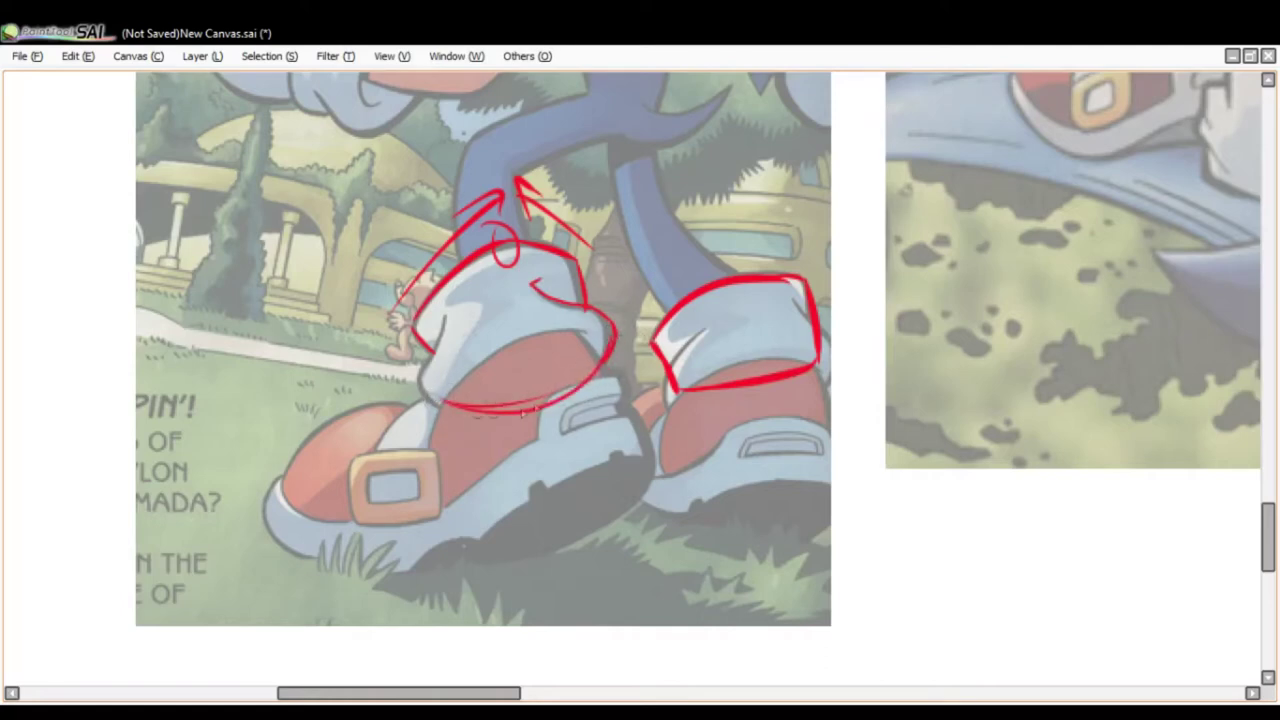
pyautogui.moveTo(315, 465)
pyautogui.mouseDown()
pyautogui.moveTo(405, 470)
pyautogui.moveTo(572, 420)
pyautogui.mouseUp()
pyautogui.hotkey('ctrl', 'z')
pyautogui.hotkey('ctrl', 'z')
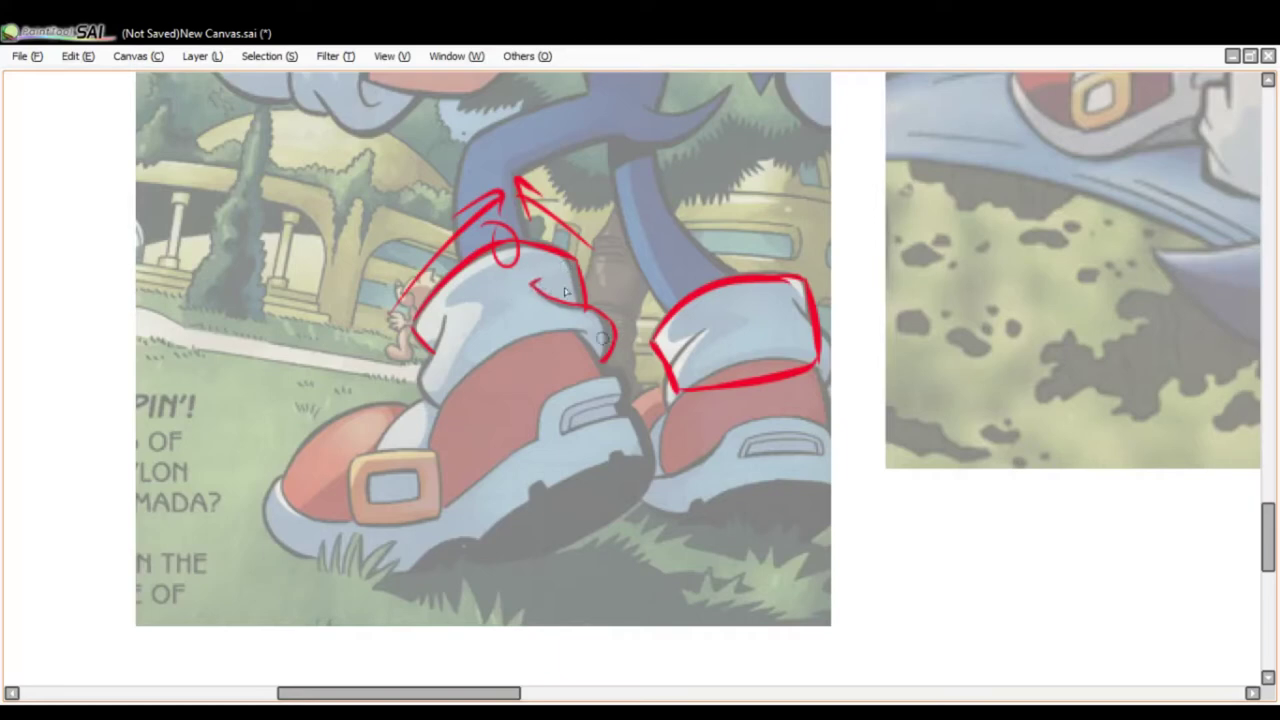
# Trace the front fold and the arched lower edge of the buckled shoe's sock.
pyautogui.moveTo(443, 318)
pyautogui.mouseDown()
pyautogui.moveTo(418, 381)
pyautogui.moveTo(455, 418)
pyautogui.moveTo(537, 335)
pyautogui.mouseUp()
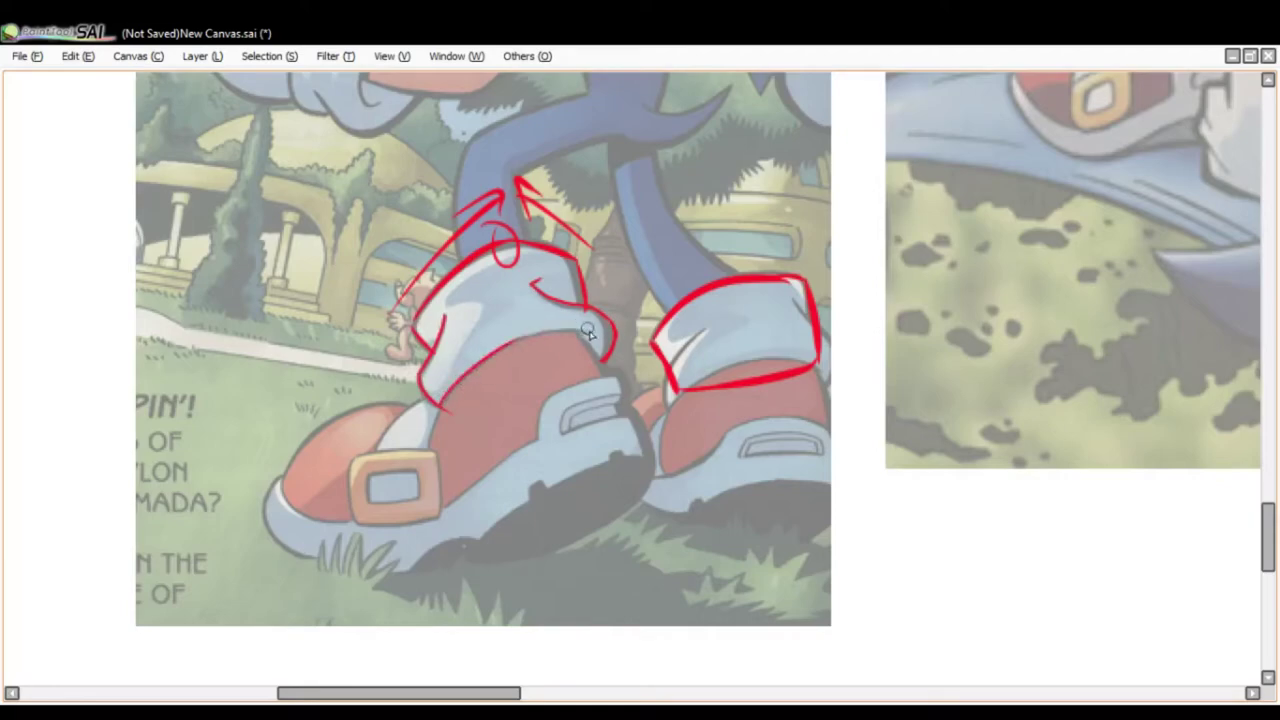
pyautogui.moveTo(584, 334); pyautogui.dragTo(502, 349)
pyautogui.scroll(8, 510, 340)
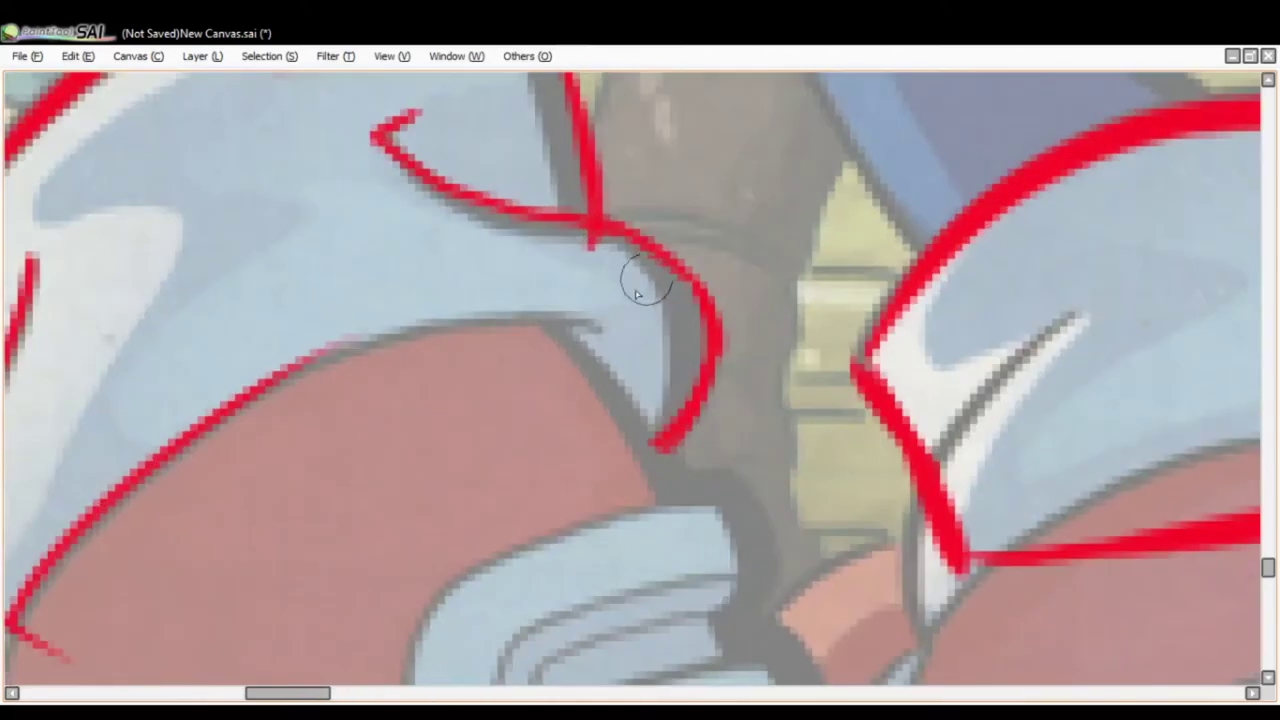
pyautogui.moveTo(585, 300)
pyautogui.mouseDown()
pyautogui.moveTo(610, 300)
pyautogui.moveTo(580, 320)
pyautogui.mouseUp()
pyautogui.hotkey('ctrl', 'z')
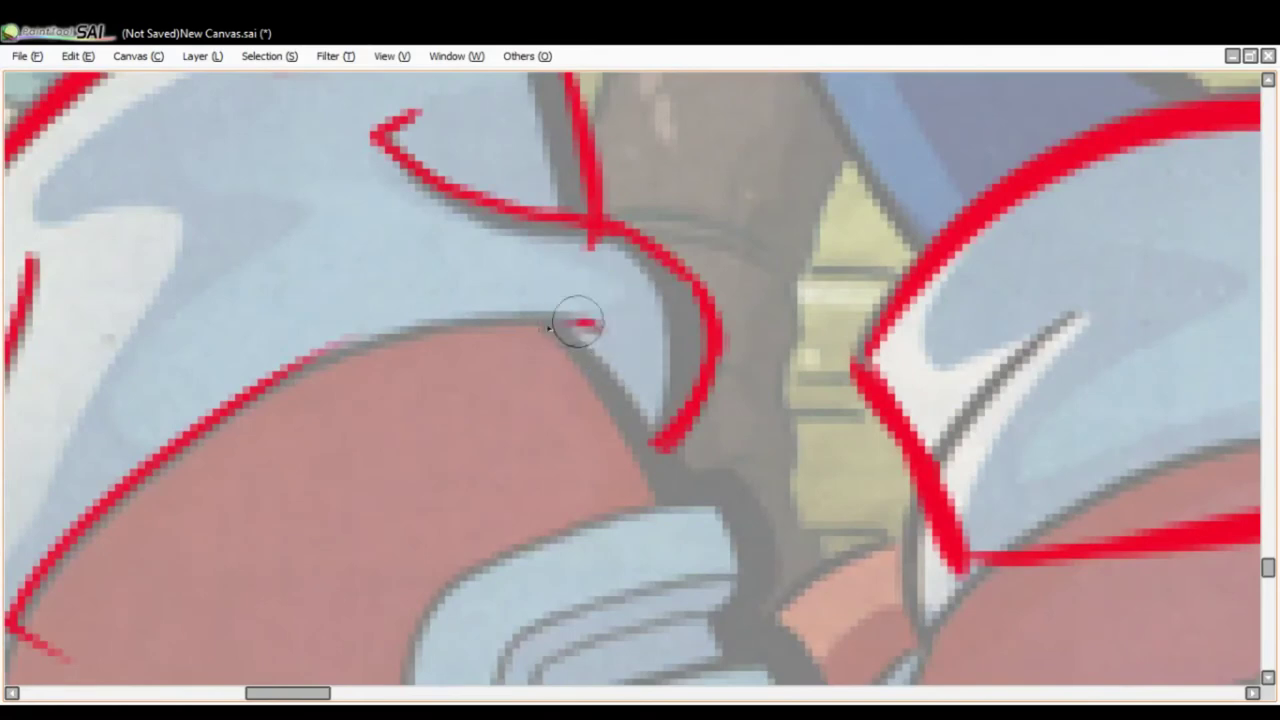
pyautogui.moveTo(363, 340)
pyautogui.mouseDown()
pyautogui.moveTo(499, 315)
pyautogui.moveTo(585, 322)
pyautogui.mouseUp()
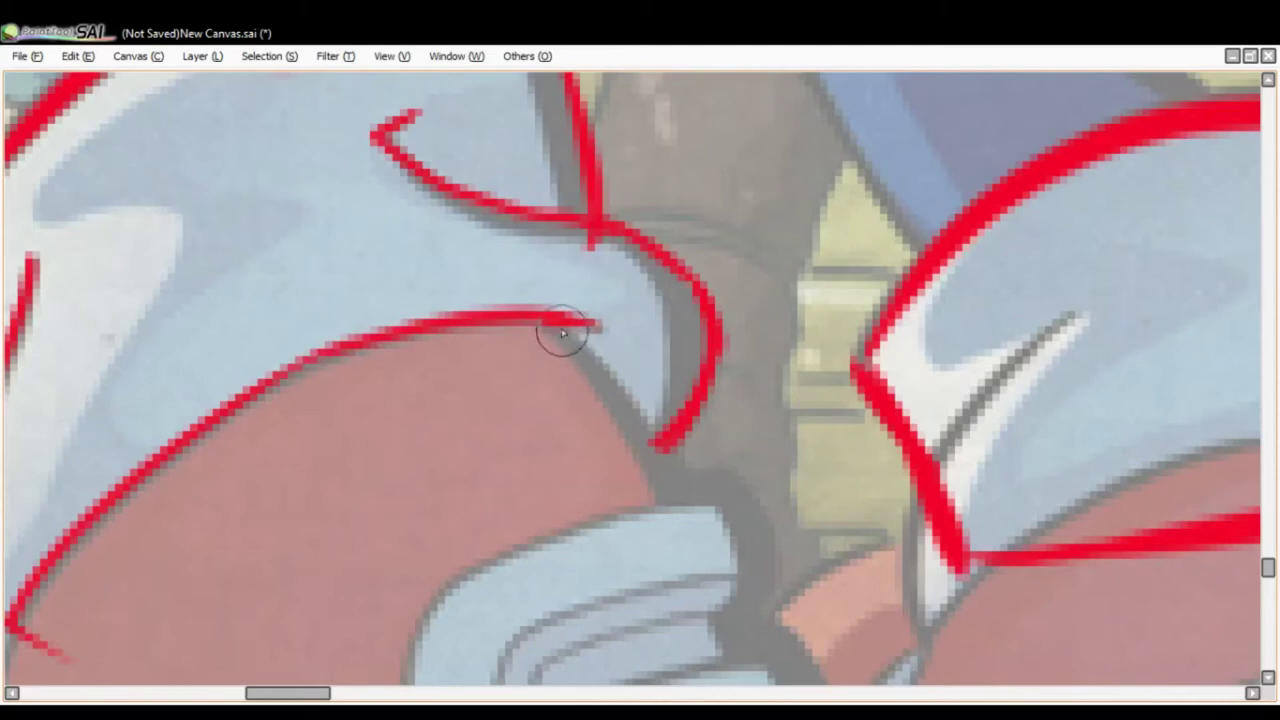
pyautogui.scroll(-2, 650, 277)
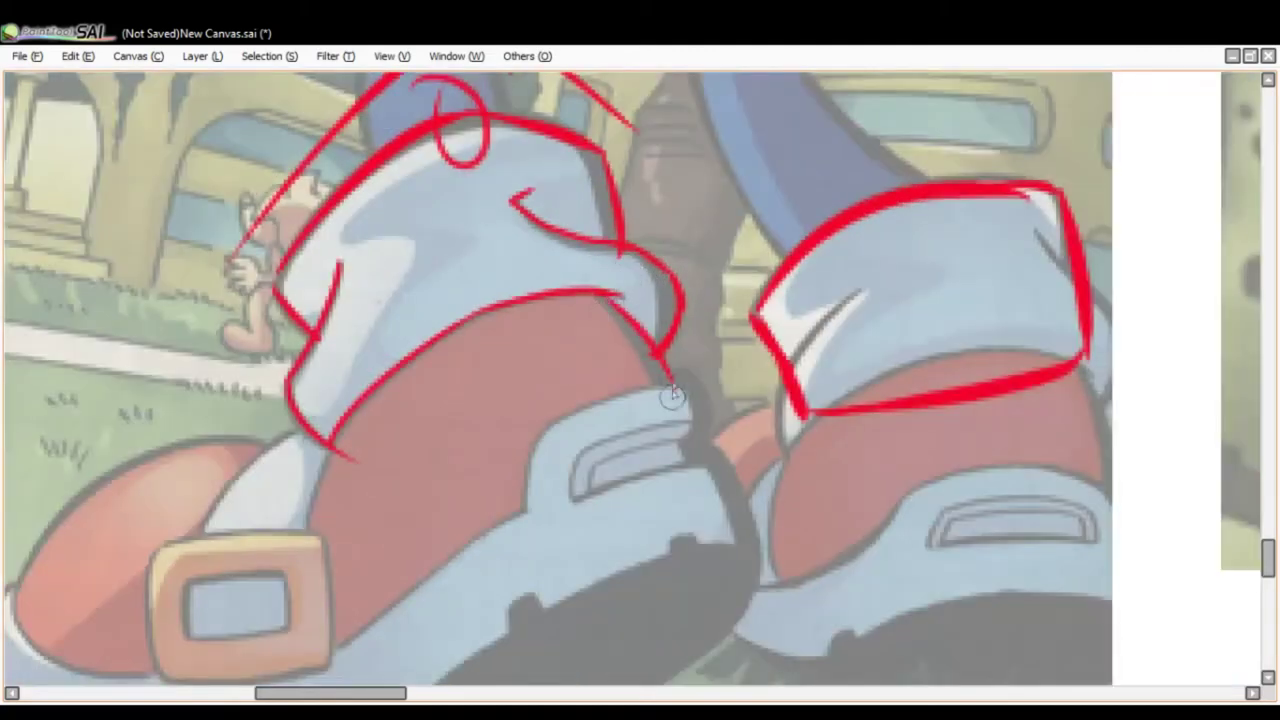
# Try a thick heel line and a zigzag scribble across the buckled shoe's sock.
pyautogui.moveTo(592, 296)
pyautogui.mouseDown()
pyautogui.moveTo(682, 394)
pyautogui.moveTo(668, 411)
pyautogui.mouseUp()
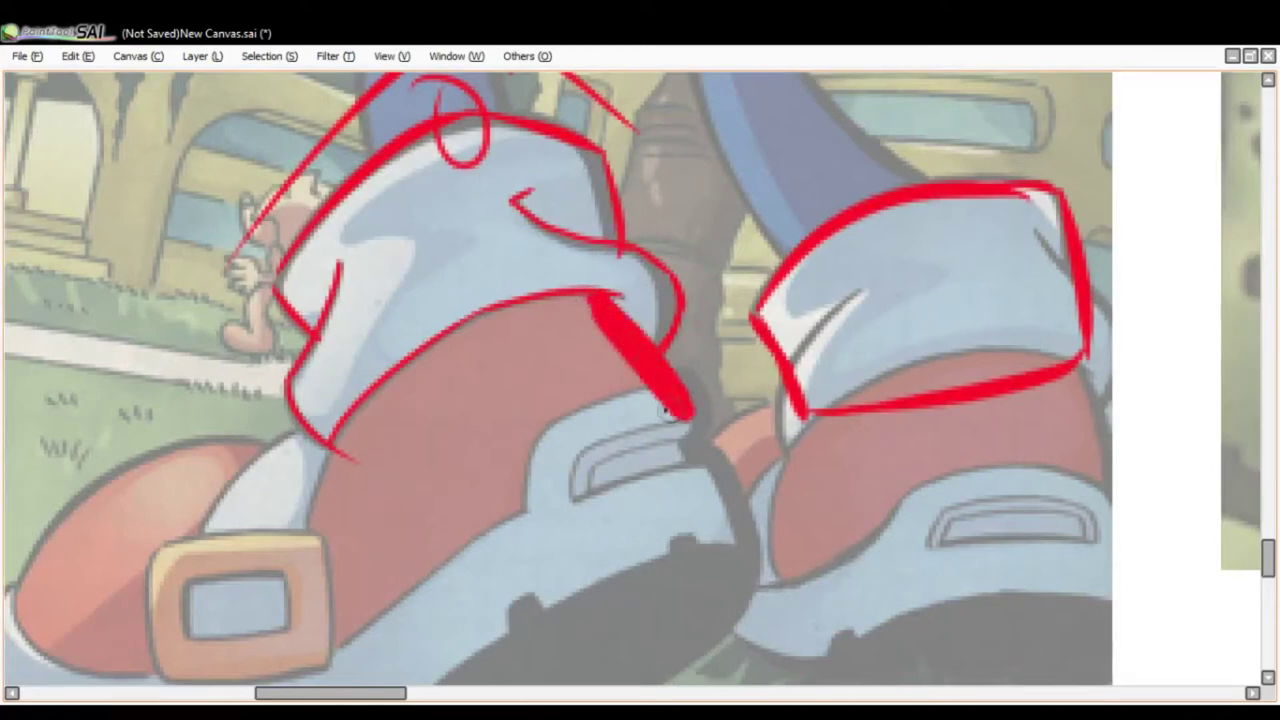
pyautogui.hotkey('ctrl', 'z')
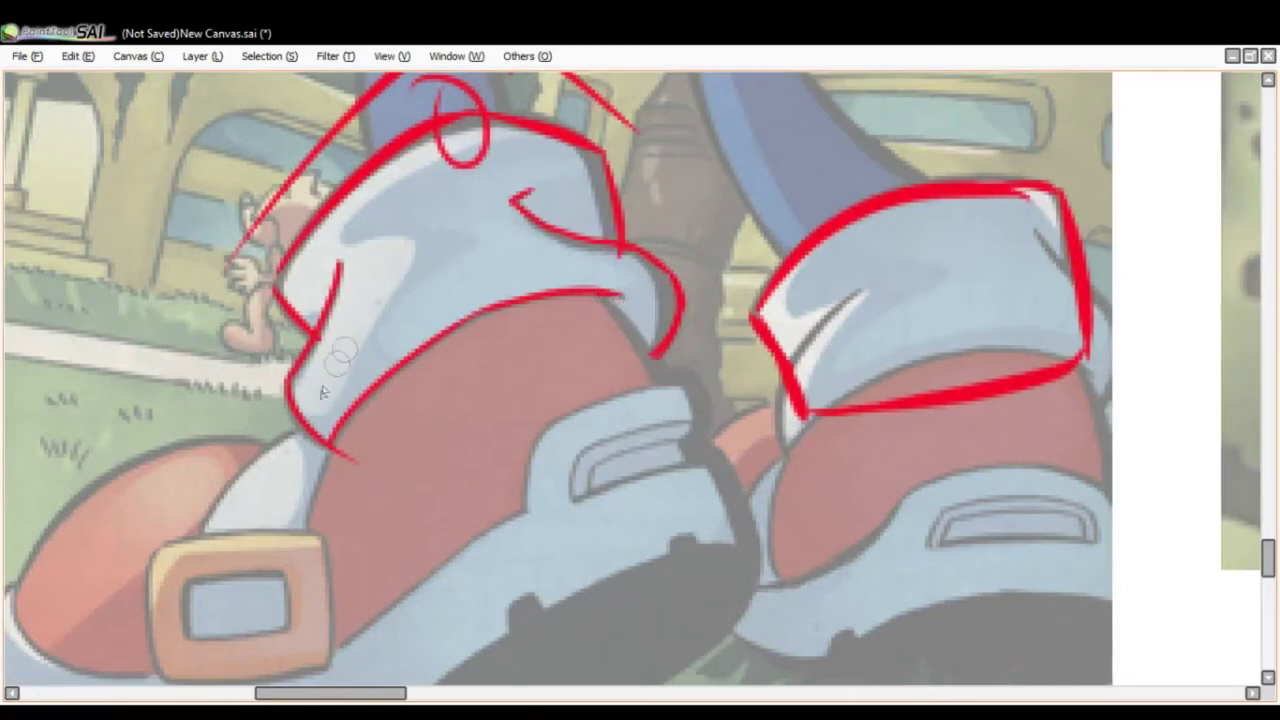
pyautogui.moveTo(338, 410); pyautogui.dragTo(369, 286)
pyautogui.moveTo(335, 245)
pyautogui.mouseDown()
pyautogui.moveTo(525, 172)
pyautogui.moveTo(650, 300)
pyautogui.moveTo(605, 303)
pyautogui.mouseUp()
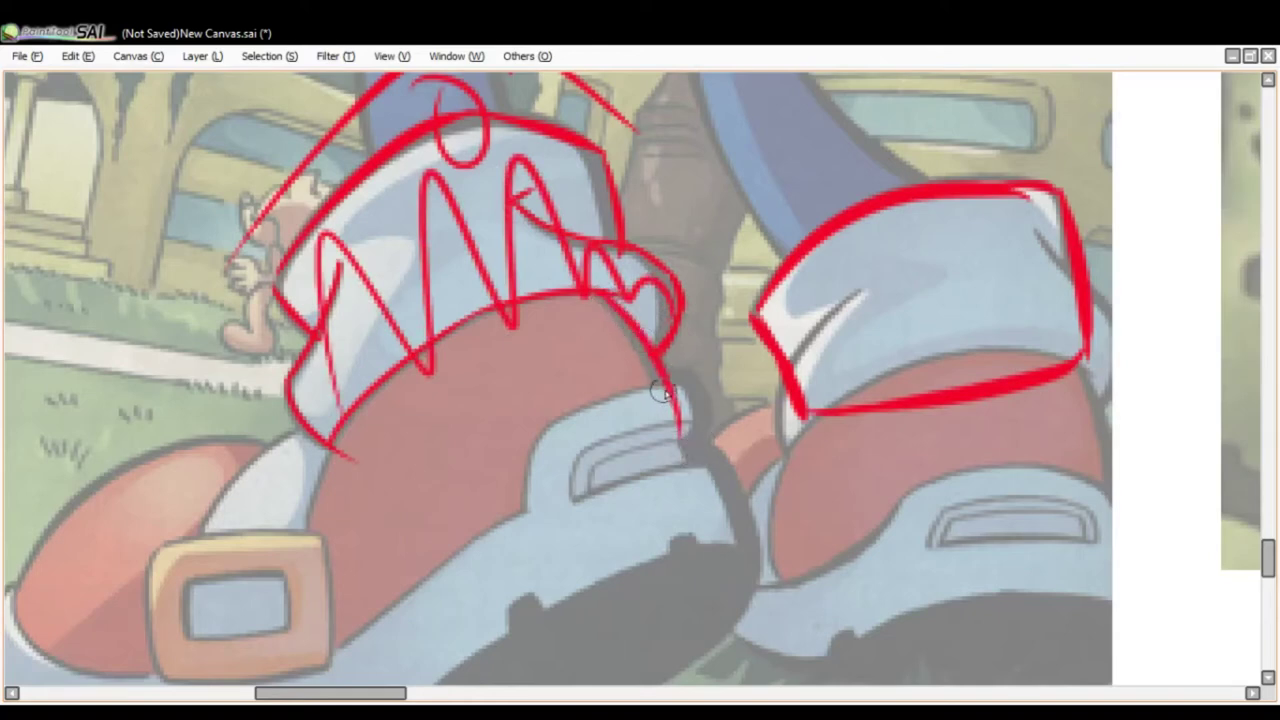
pyautogui.hotkey('ctrl', 'z')
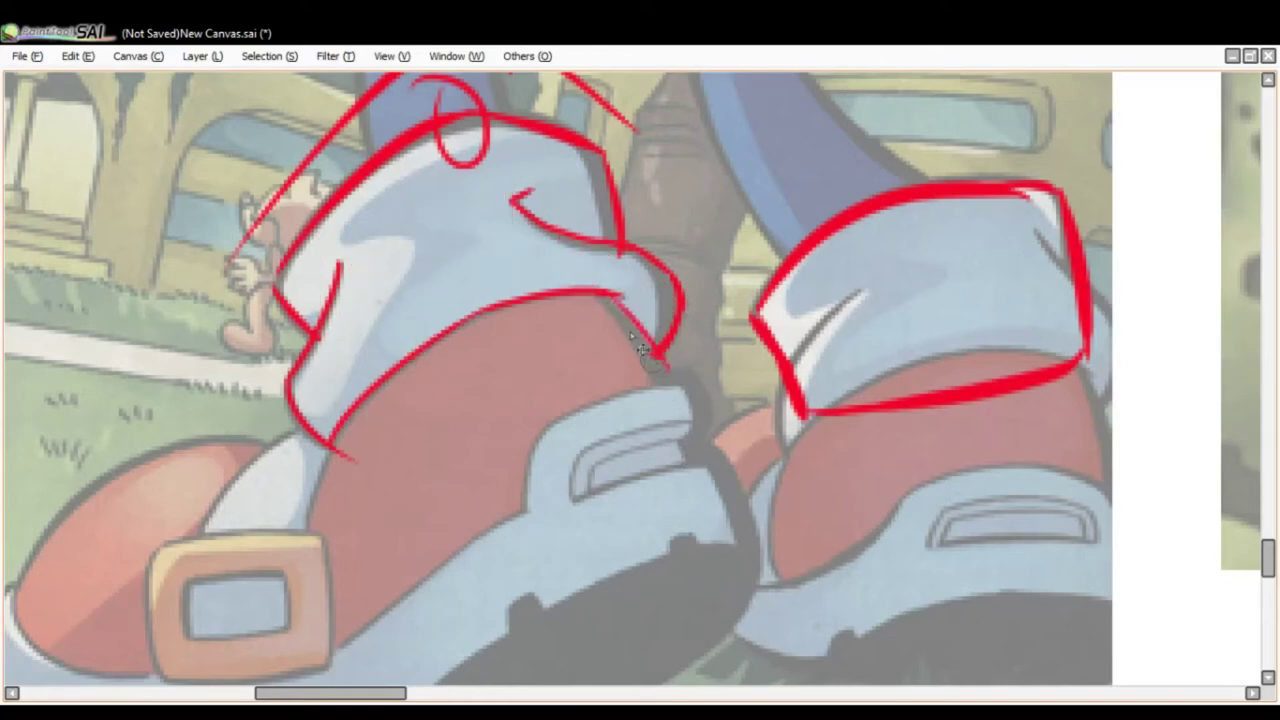
# Trace the heel line running down from the sock's lower edge on the buckled shoe.
pyautogui.moveTo(652, 355); pyautogui.dragTo(673, 390)
pyautogui.moveTo(476, 406)
pyautogui.mouseDown()
pyautogui.moveTo(626, 380)
pyautogui.moveTo(609, 400)
pyautogui.moveTo(569, 354)
pyautogui.mouseUp()
pyautogui.click(568, 354)
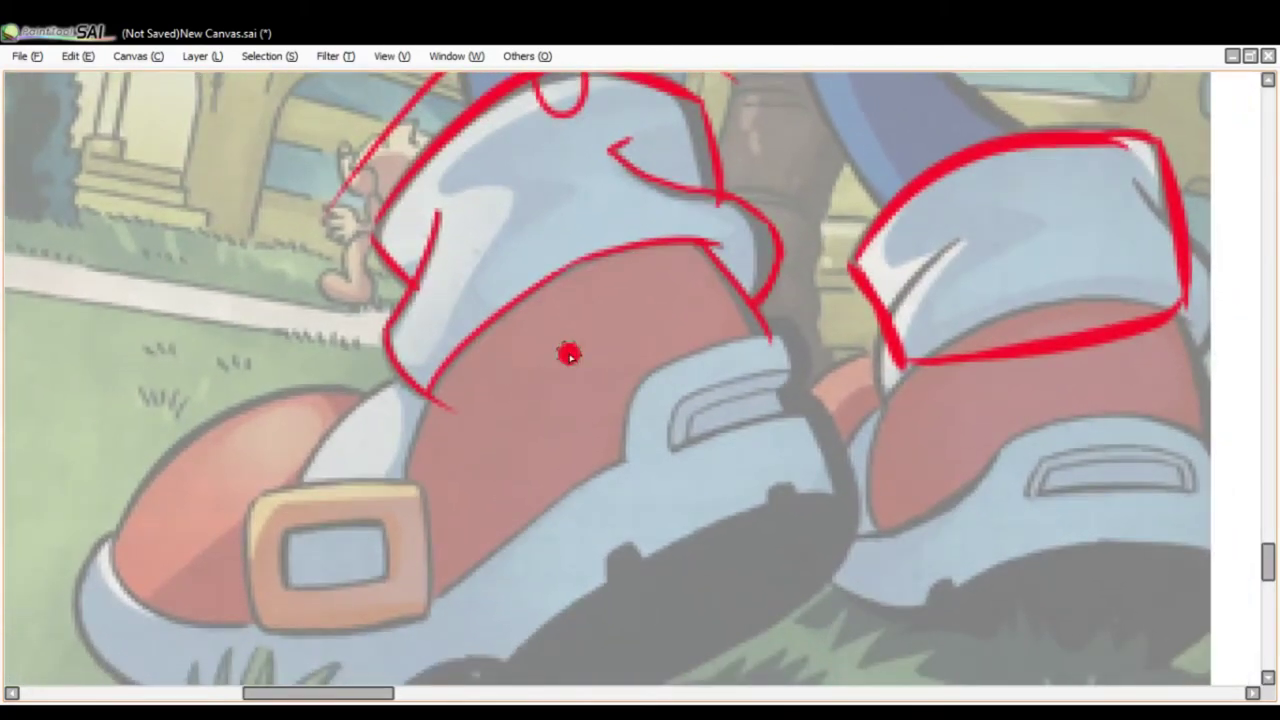
pyautogui.hotkey('ctrl', 'z')
pyautogui.moveTo(846, 380); pyautogui.dragTo(837, 352)
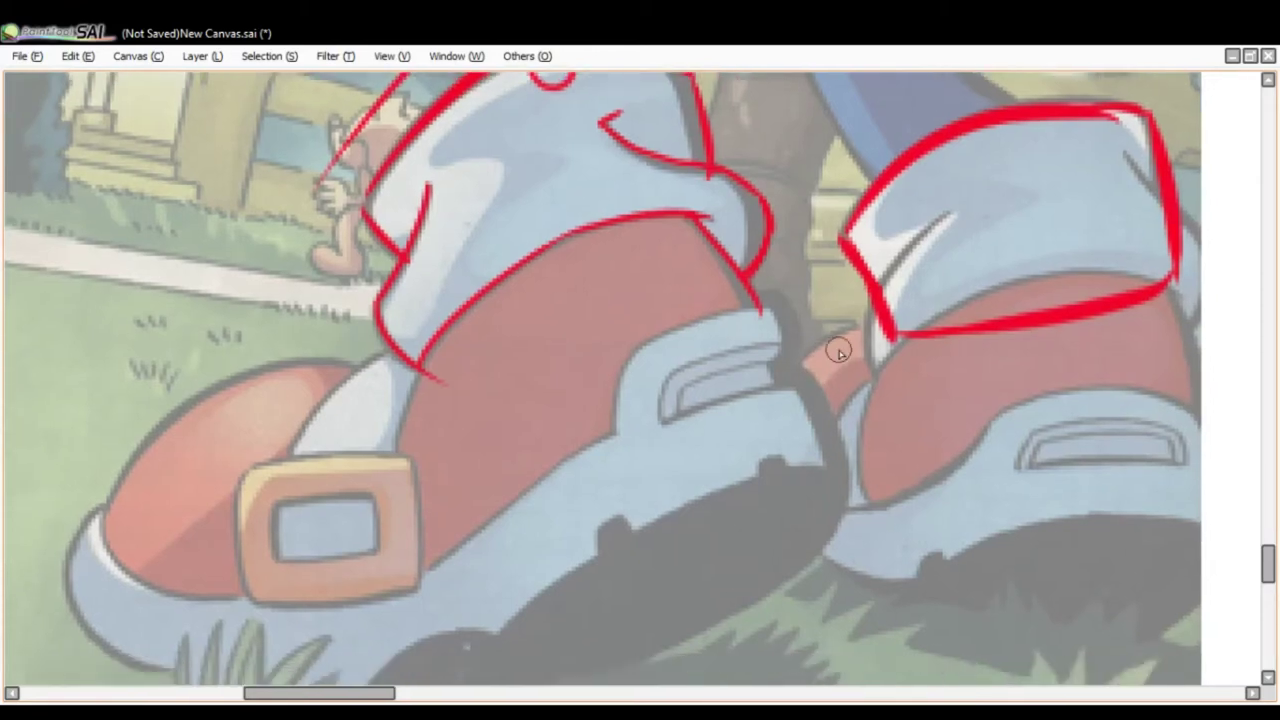
pyautogui.scroll(-4, 838, 352)
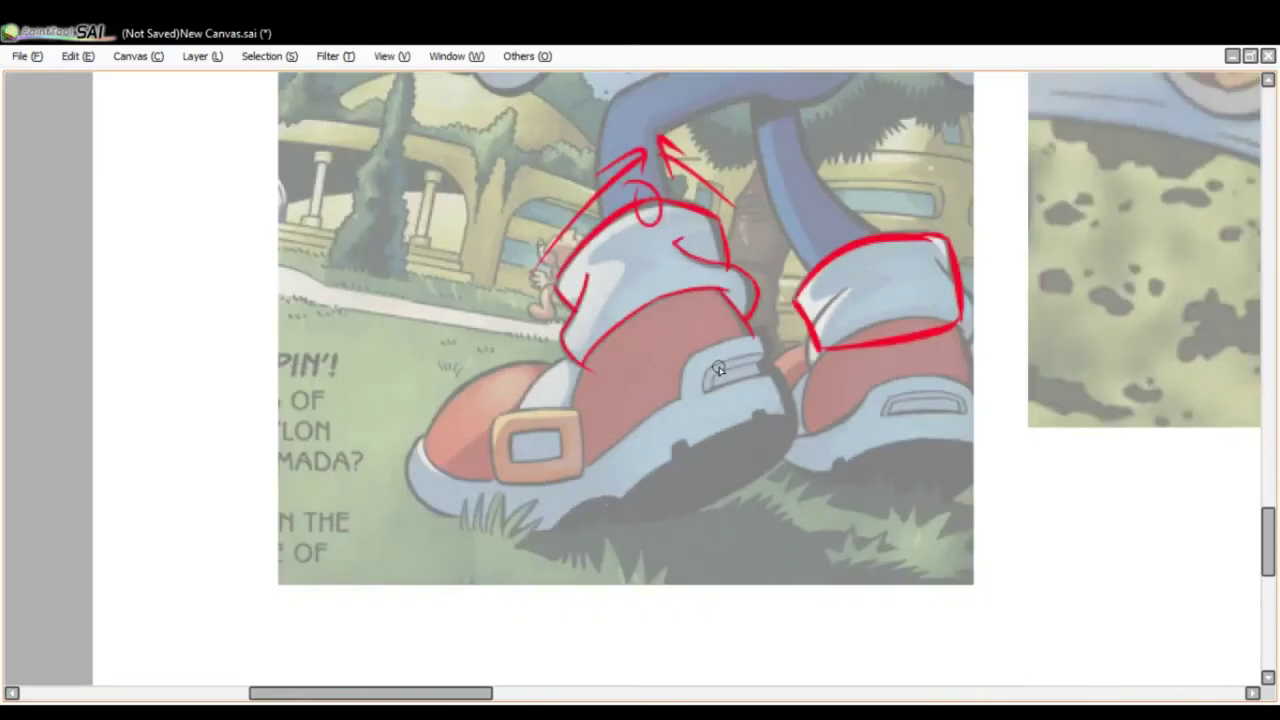
# Outline the shoe's buckle and sketch a tilted sample buckle with a shaded opening above the toe.
pyautogui.scroll(3, 767, 357)
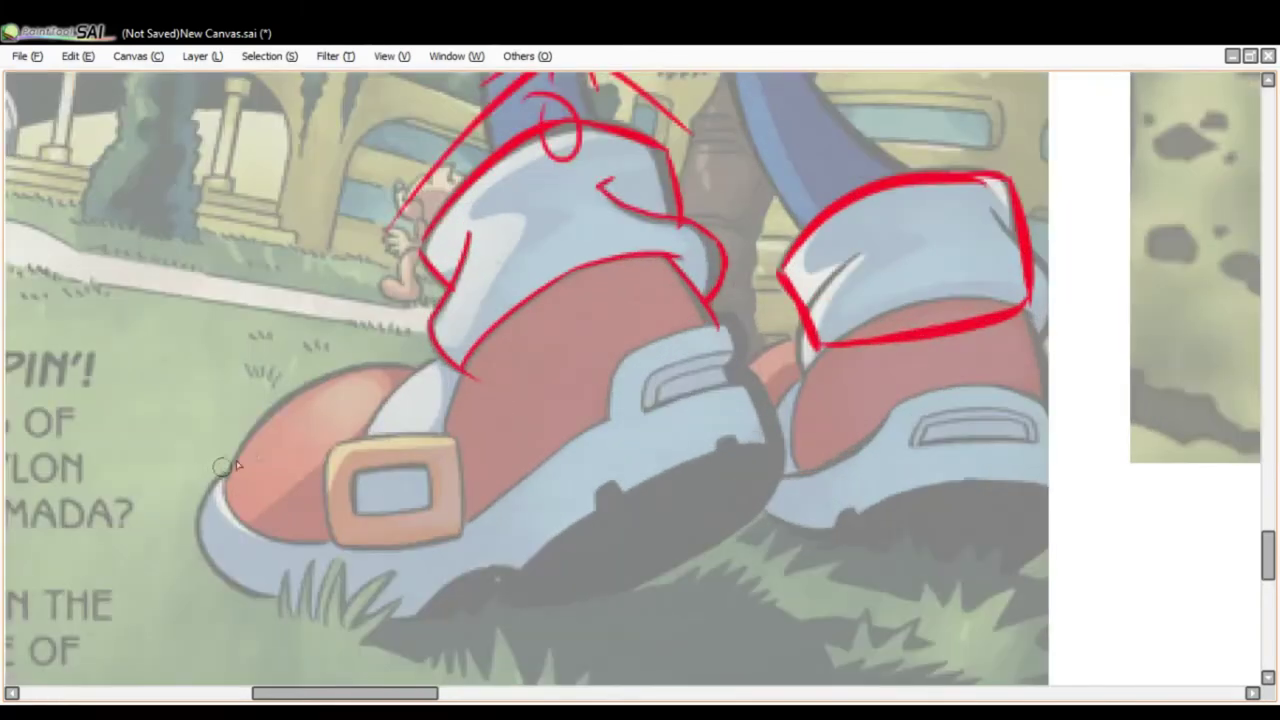
pyautogui.moveTo(332, 447)
pyautogui.mouseDown()
pyautogui.moveTo(334, 543)
pyautogui.moveTo(454, 519)
pyautogui.moveTo(465, 452)
pyautogui.moveTo(399, 433)
pyautogui.moveTo(333, 446)
pyautogui.mouseUp()
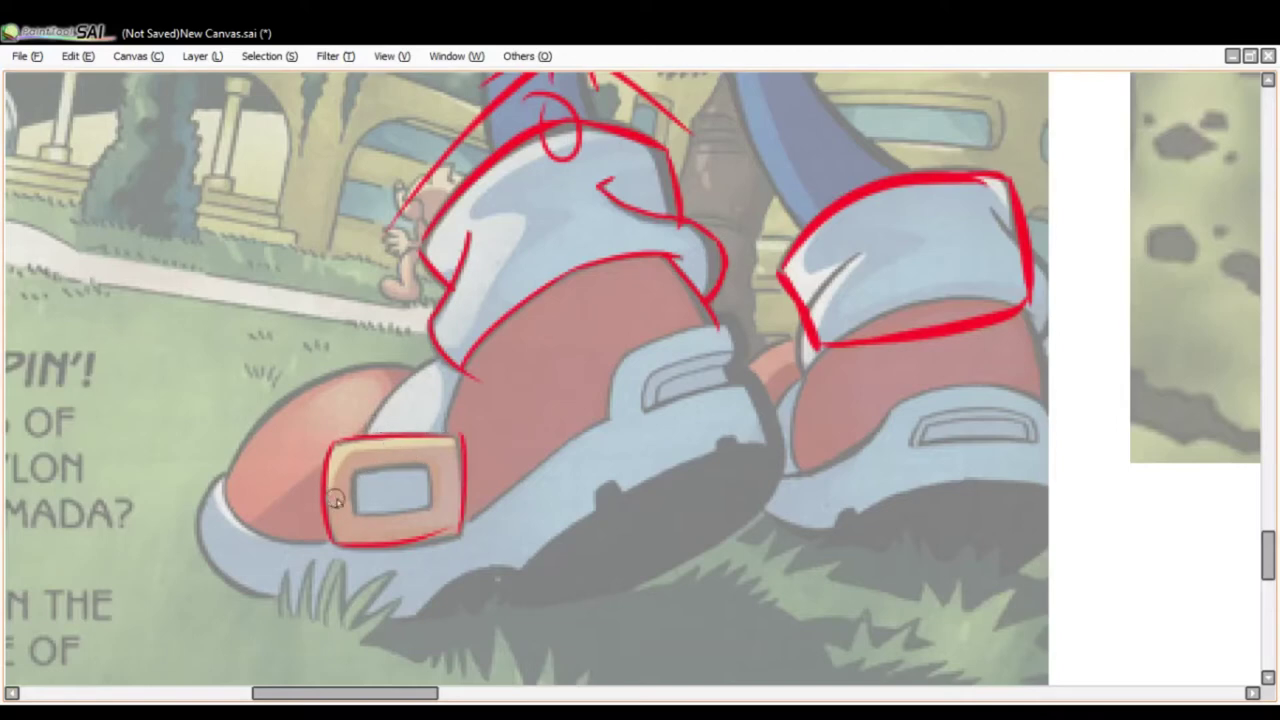
pyautogui.moveTo(232, 355)
pyautogui.mouseDown()
pyautogui.moveTo(313, 277)
pyautogui.moveTo(380, 302)
pyautogui.moveTo(390, 380)
pyautogui.moveTo(360, 399)
pyautogui.moveTo(252, 368)
pyautogui.moveTo(337, 289)
pyautogui.mouseUp()
pyautogui.moveTo(285, 358)
pyautogui.mouseDown()
pyautogui.moveTo(344, 381)
pyautogui.moveTo(379, 322)
pyautogui.mouseUp()
pyautogui.moveTo(379, 322); pyautogui.dragTo(328, 290)
pyautogui.moveTo(307, 361)
pyautogui.mouseDown()
pyautogui.moveTo(344, 320)
pyautogui.moveTo(372, 341)
pyautogui.mouseUp()
pyautogui.moveTo(295, 350)
pyautogui.mouseDown()
pyautogui.moveTo(324, 326)
pyautogui.moveTo(362, 320)
pyautogui.moveTo(376, 334)
pyautogui.mouseUp()
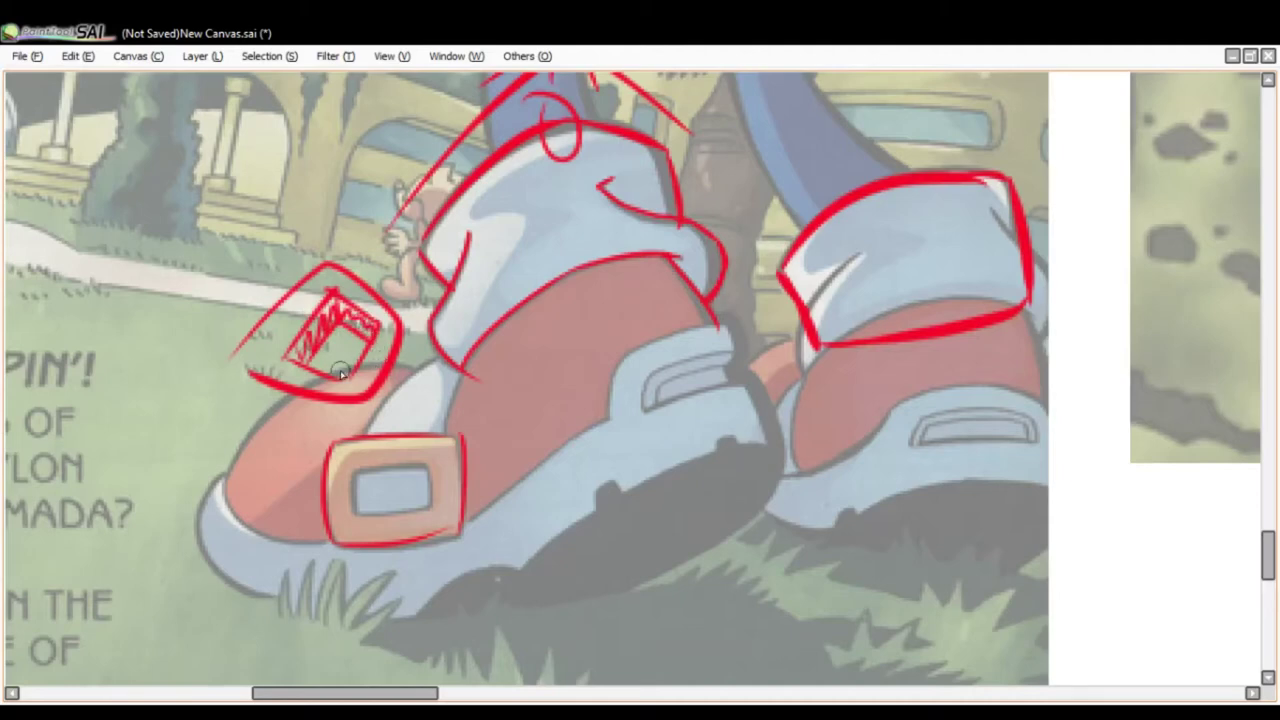
pyautogui.click(340, 371)
# Sketch a second, slimmer tilted buckle with an inner opening beside the first sample.
pyautogui.moveTo(136, 300)
pyautogui.mouseDown()
pyautogui.moveTo(231, 217)
pyautogui.moveTo(279, 270)
pyautogui.moveTo(180, 340)
pyautogui.moveTo(285, 266)
pyautogui.mouseUp()
pyautogui.moveTo(168, 304); pyautogui.dragTo(247, 259)
pyautogui.moveTo(180, 302); pyautogui.dragTo(258, 277)
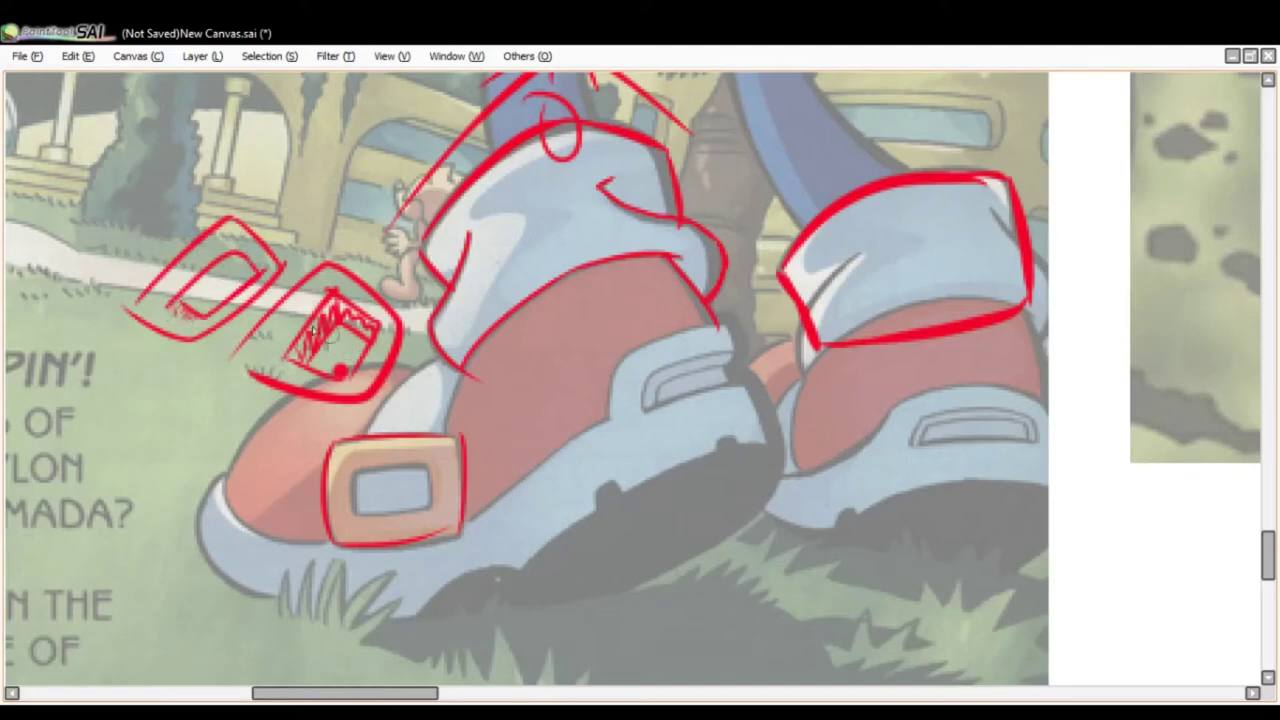
pyautogui.moveTo(286, 366); pyautogui.dragTo(316, 332)
# Undo both sample buckle sketches and most of the outline around the shoe's real buckle.
pyautogui.hotkey('ctrl', 'z')
pyautogui.hotkey('ctrl', 'z')
pyautogui.hotkey('ctrl', 'z')
pyautogui.hotkey('ctrl', 'z')
pyautogui.hotkey('ctrl', 'z')
pyautogui.hotkey('ctrl', 'z')
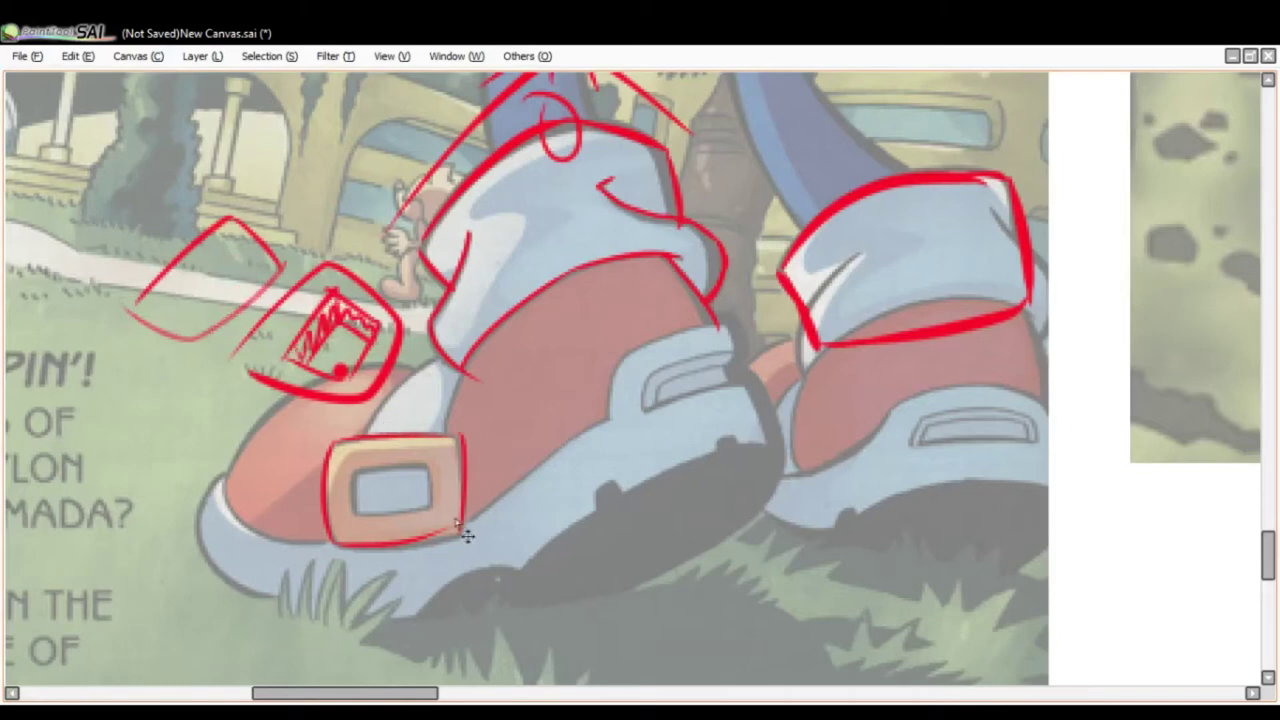
pyautogui.hotkey('ctrl', 'z')
pyautogui.hotkey('ctrl', 'z')
pyautogui.hotkey('ctrl', 'z')
pyautogui.hotkey('ctrl', 'z')
pyautogui.hotkey('ctrl', 'z')
pyautogui.hotkey('ctrl', 'z')
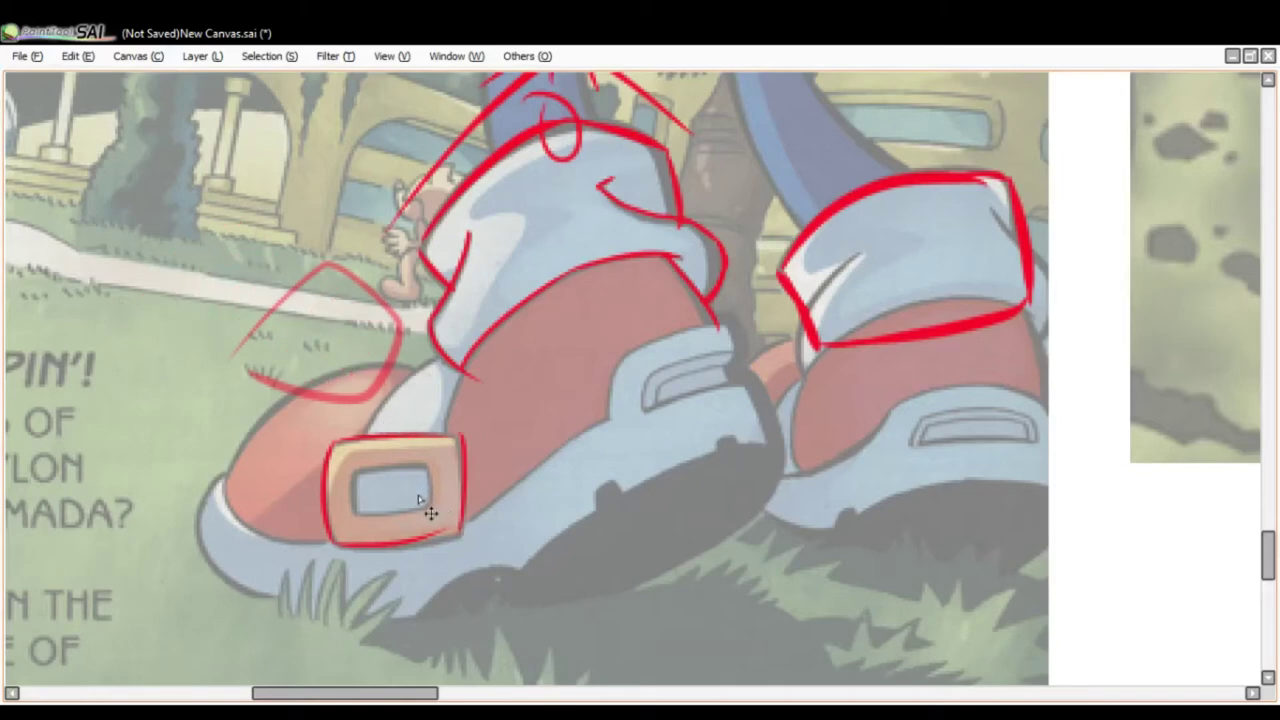
pyautogui.hotkey('ctrl', 'z')
pyautogui.hotkey('ctrl', 'z')
pyautogui.hotkey('ctrl', 'z')
pyautogui.hotkey('ctrl', 'z')
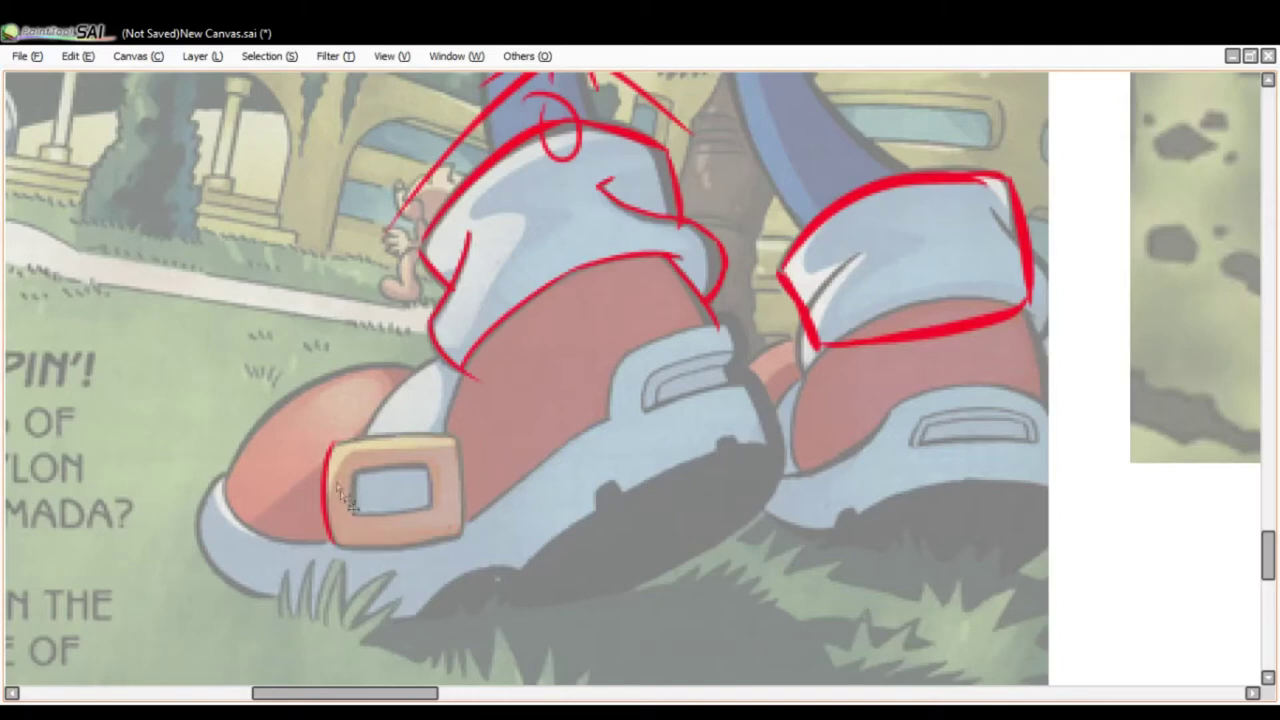
# Try marking strokes across the shoe's buckle, and undo them with the remaining buckle outline.
pyautogui.moveTo(332, 496)
pyautogui.mouseDown()
pyautogui.moveTo(355, 451)
pyautogui.moveTo(445, 438)
pyautogui.mouseUp()
pyautogui.hotkey('ctrl', 'z')
pyautogui.moveTo(332, 497)
pyautogui.mouseDown()
pyautogui.moveTo(350, 450)
pyautogui.moveTo(455, 450)
pyautogui.moveTo(437, 458)
pyautogui.moveTo(403, 527)
pyautogui.moveTo(446, 503)
pyautogui.mouseUp()
pyautogui.hotkey('ctrl', 'z')
pyautogui.hotkey('ctrl', 'z')
pyautogui.hotkey('ctrl', 'z')
pyautogui.hotkey('ctrl', 'z')
pyautogui.hotkey('ctrl', 'z')
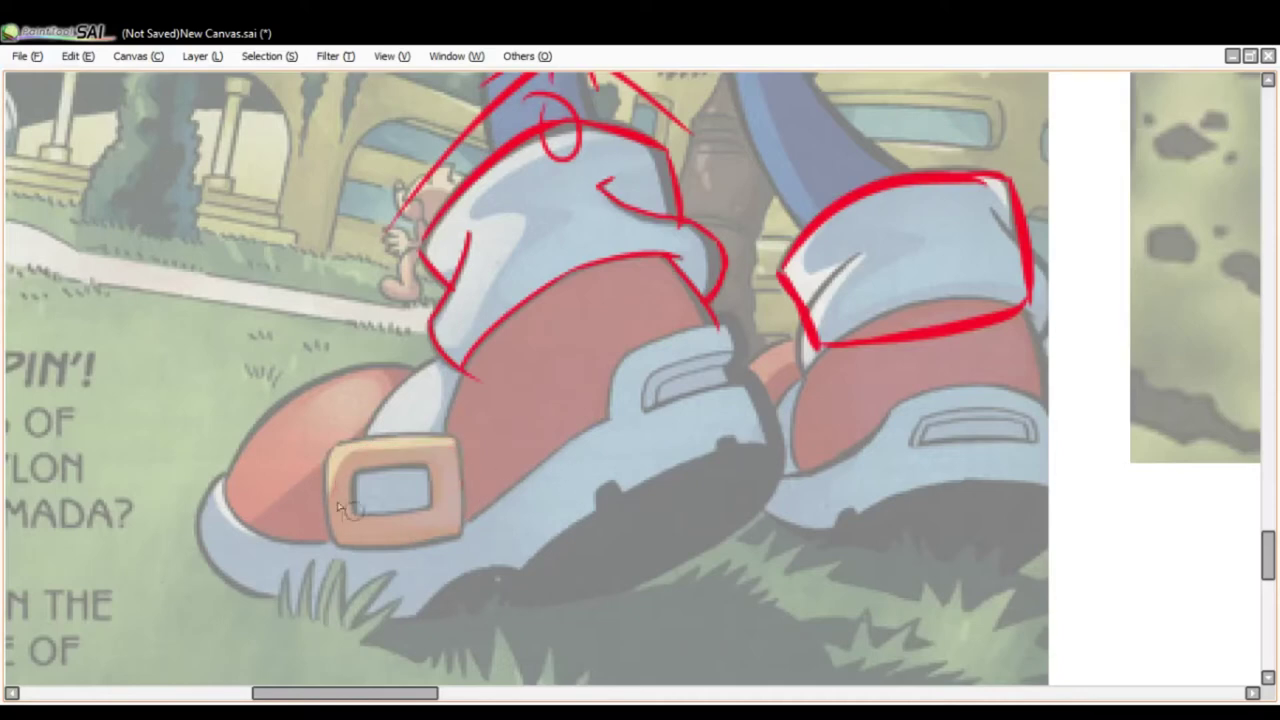
# Try to outline the outer frame of the shoe's buckle again.
pyautogui.moveTo(325, 440)
pyautogui.mouseDown()
pyautogui.moveTo(334, 542)
pyautogui.moveTo(460, 536)
pyautogui.moveTo(450, 440)
pyautogui.moveTo(462, 458)
pyautogui.mouseUp()
pyautogui.hotkey('ctrl', 'z')
pyautogui.hotkey('ctrl', 'z')
pyautogui.hotkey('ctrl', 'z')
pyautogui.hotkey('ctrl', 'z')
# Trace the upper edge of the buckled shoe's sole from the toe to the raised heel section.
pyautogui.moveTo(720, 347); pyautogui.dragTo(688, 377)
pyautogui.hotkey('ctrl', 'z')
pyautogui.moveTo(224, 477)
pyautogui.mouseDown()
pyautogui.moveTo(278, 548)
pyautogui.moveTo(355, 540)
pyautogui.mouseUp()
pyautogui.hotkey('ctrl', 'z')
pyautogui.moveTo(462, 528)
pyautogui.mouseDown()
pyautogui.moveTo(611, 410)
pyautogui.moveTo(623, 351)
pyautogui.moveTo(735, 333)
pyautogui.mouseUp()
pyautogui.hotkey('ctrl', 'z')
pyautogui.hotkey('ctrl', 'z')
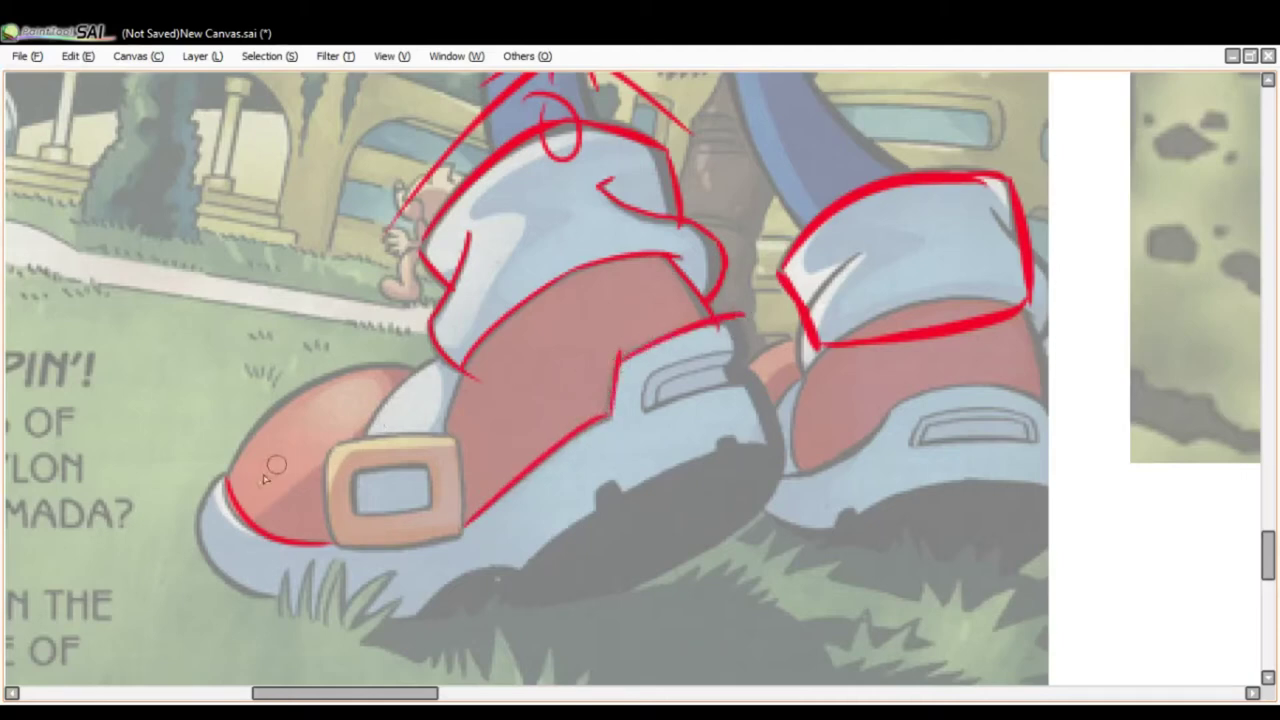
# Try marking strokes over the red toe and side of the buckled shoe.
pyautogui.moveTo(228, 480); pyautogui.dragTo(362, 400)
pyautogui.moveTo(516, 450)
pyautogui.mouseDown()
pyautogui.moveTo(563, 412)
pyautogui.moveTo(630, 325)
pyautogui.mouseUp()
pyautogui.hotkey('ctrl', 'z')
pyautogui.hotkey('ctrl', 'z')
# Try to outline the outer edge of the sole around the buckled shoe's toe.
pyautogui.moveTo(228, 474); pyautogui.dragTo(210, 468)
pyautogui.hotkey('ctrl', 'z')
pyautogui.moveTo(230, 465)
pyautogui.mouseDown()
pyautogui.moveTo(188, 499)
pyautogui.moveTo(218, 560)
pyautogui.moveTo(200, 545)
pyautogui.moveTo(383, 623)
pyautogui.moveTo(425, 620)
pyautogui.mouseUp()
pyautogui.hotkey('ctrl', 'z')
pyautogui.hotkey('ctrl', 'z')
pyautogui.moveTo(232, 463)
pyautogui.mouseDown()
pyautogui.moveTo(190, 486)
pyautogui.moveTo(195, 534)
pyautogui.moveTo(186, 526)
pyautogui.moveTo(295, 602)
pyautogui.mouseUp()
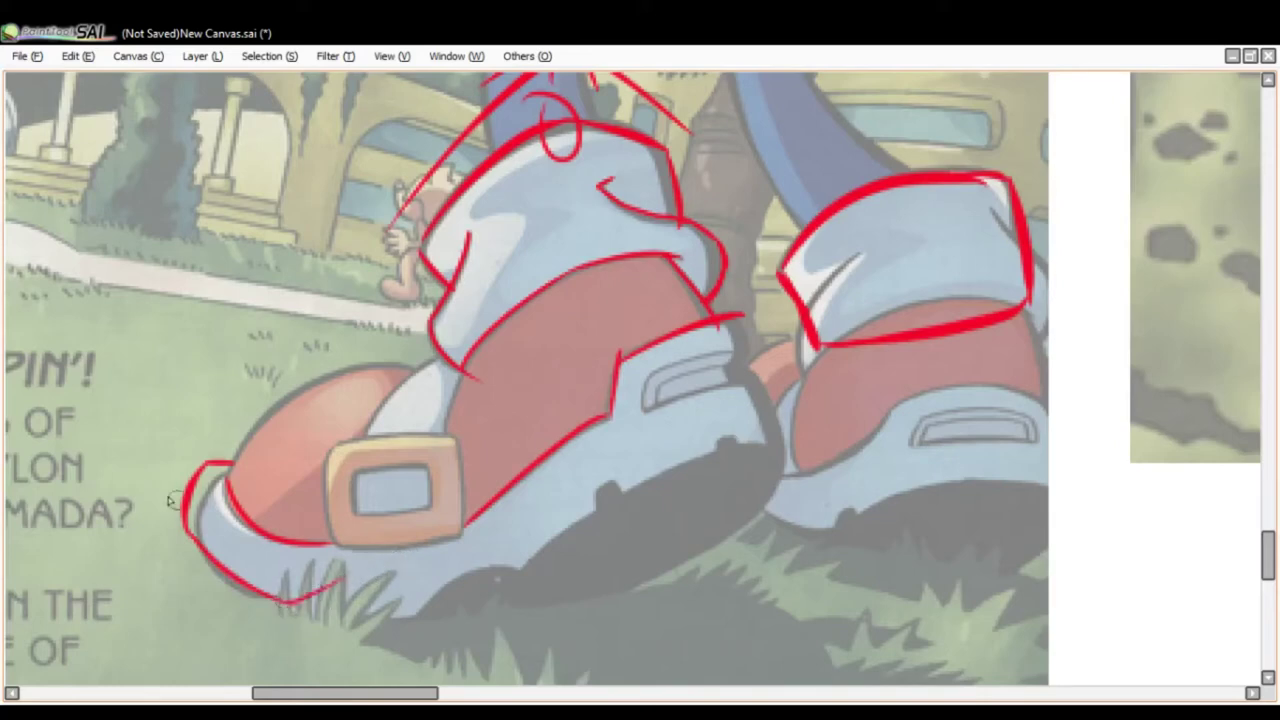
pyautogui.hotkey('ctrl', 'z')
pyautogui.hotkey('ctrl', 'z')
pyautogui.hotkey('ctrl', 'z')
# Scribble a thick zigzag along the buckled shoe's sole from toe to heel.
pyautogui.moveTo(206, 500)
pyautogui.mouseDown()
pyautogui.moveTo(238, 584)
pyautogui.moveTo(310, 608)
pyautogui.moveTo(408, 560)
pyautogui.moveTo(520, 557)
pyautogui.moveTo(625, 512)
pyautogui.moveTo(680, 372)
pyautogui.mouseUp()
pyautogui.moveTo(695, 515); pyautogui.dragTo(777, 470)
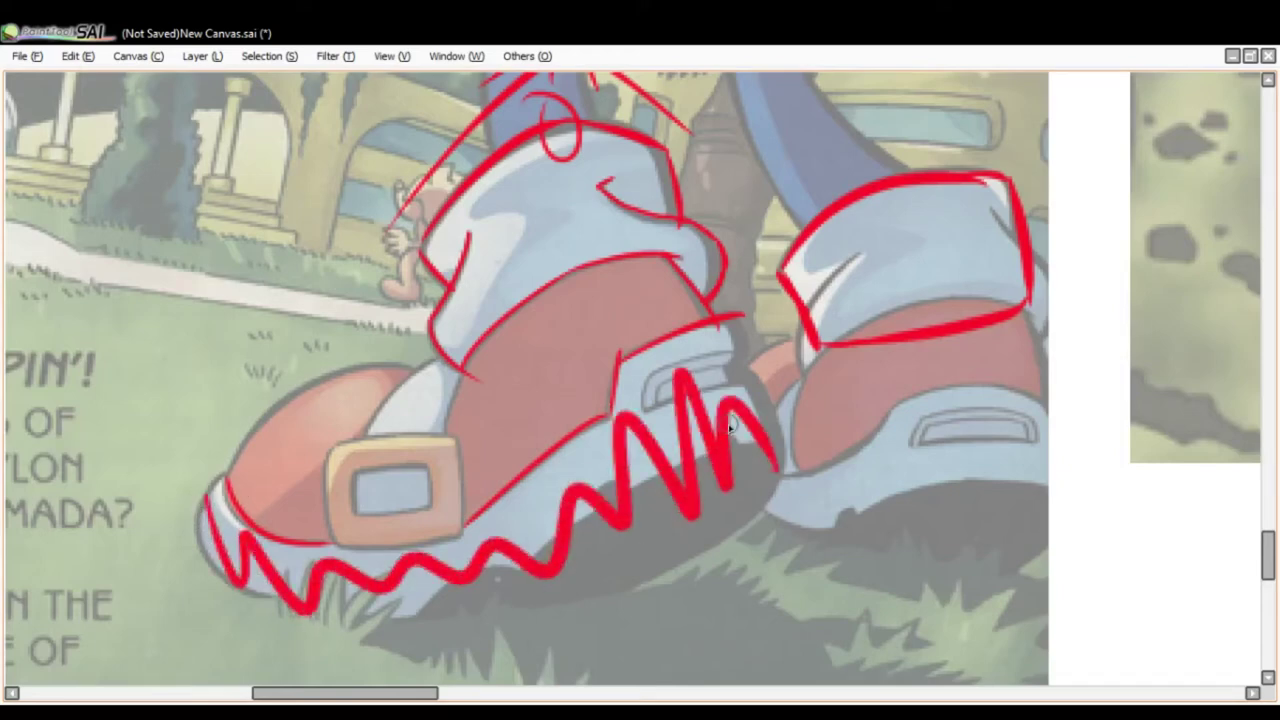
# Try a curved contour line along the buckled shoe from toe to heel, closing it with a short stroke at the toe.
pyautogui.moveTo(239, 453)
pyautogui.mouseDown()
pyautogui.moveTo(293, 488)
pyautogui.moveTo(424, 488)
pyautogui.moveTo(556, 394)
pyautogui.moveTo(600, 333)
pyautogui.moveTo(711, 304)
pyautogui.mouseUp()
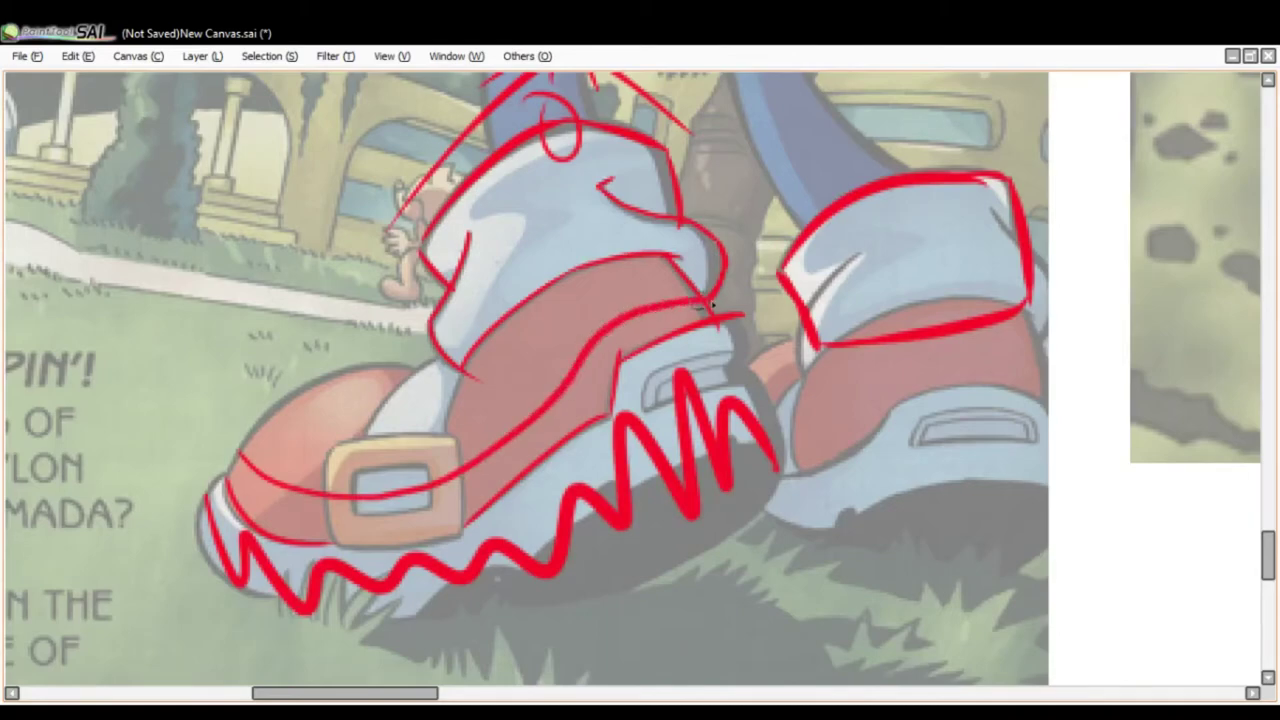
pyautogui.moveTo(569, 422); pyautogui.dragTo(577, 480)
pyautogui.moveTo(366, 452); pyautogui.dragTo(383, 551)
pyautogui.scroll(-2, 382, 551)
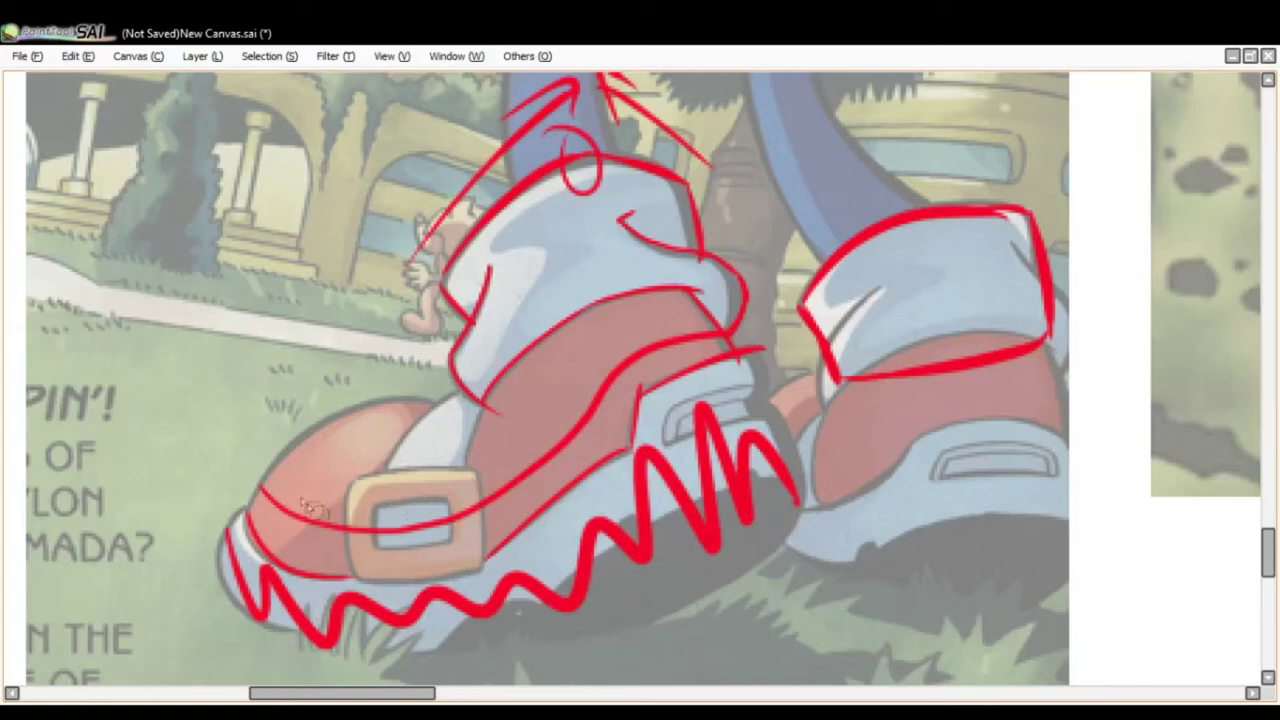
pyautogui.moveTo(247, 515); pyautogui.dragTo(262, 487)
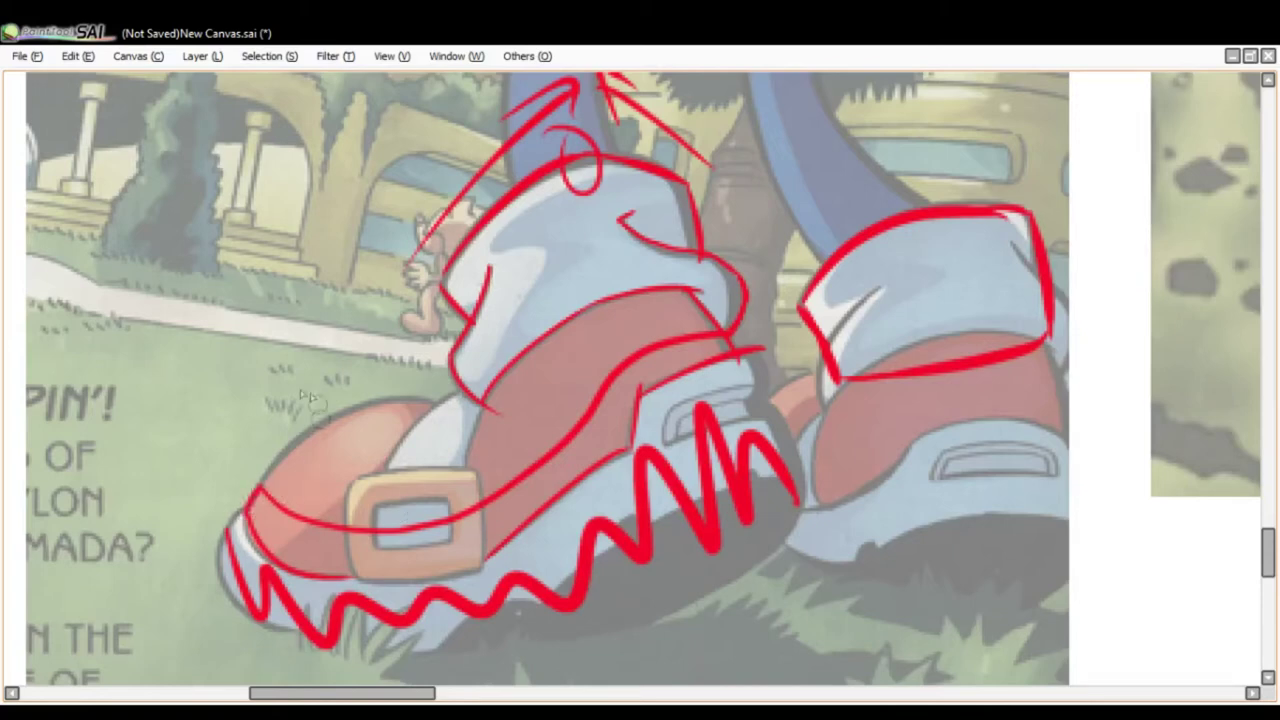
# Try a small side sketch of a shoe form with a round ankle on the grass above the buckled shoe's toe.
pyautogui.moveTo(270, 300)
pyautogui.mouseDown()
pyautogui.moveTo(330, 293)
pyautogui.moveTo(295, 287)
pyautogui.mouseUp()
pyautogui.moveTo(266, 336)
pyautogui.mouseDown()
pyautogui.moveTo(210, 367)
pyautogui.moveTo(349, 372)
pyautogui.mouseUp()
pyautogui.moveTo(342, 315); pyautogui.dragTo(347, 389)
pyautogui.moveTo(218, 370); pyautogui.dragTo(356, 356)
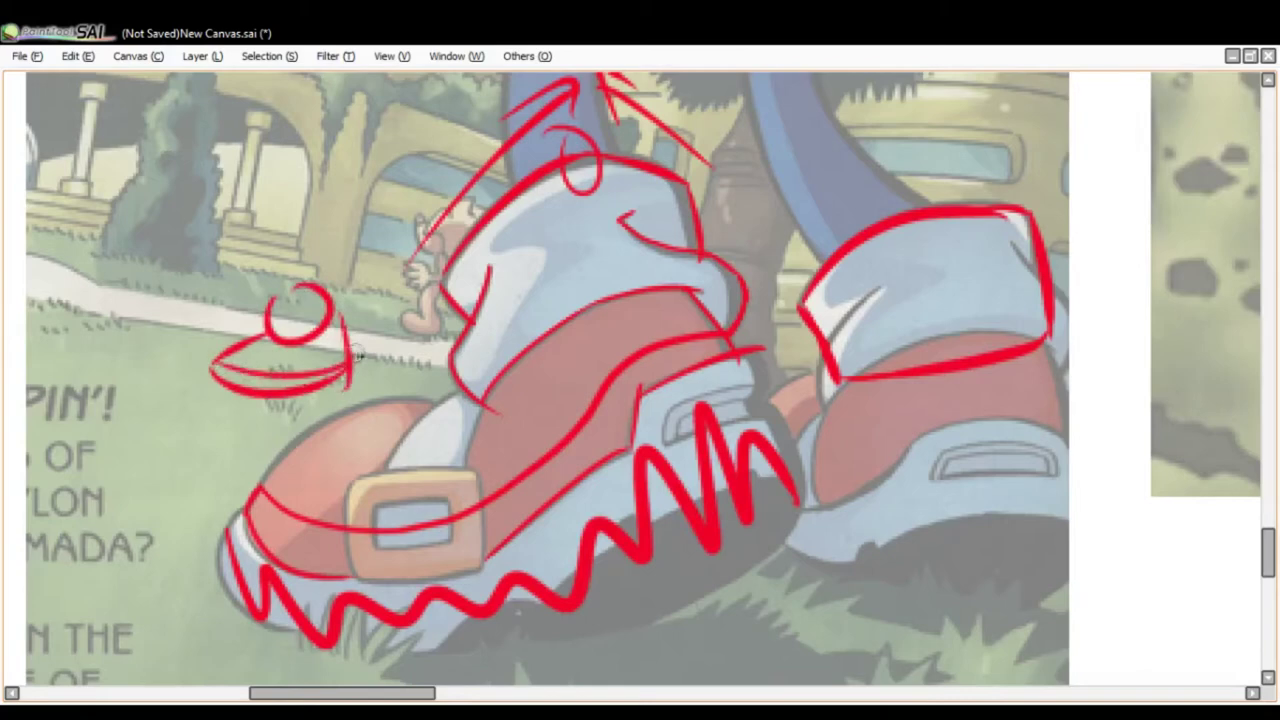
pyautogui.hotkey('ctrl', 'z')
pyautogui.moveTo(215, 368); pyautogui.dragTo(352, 350)
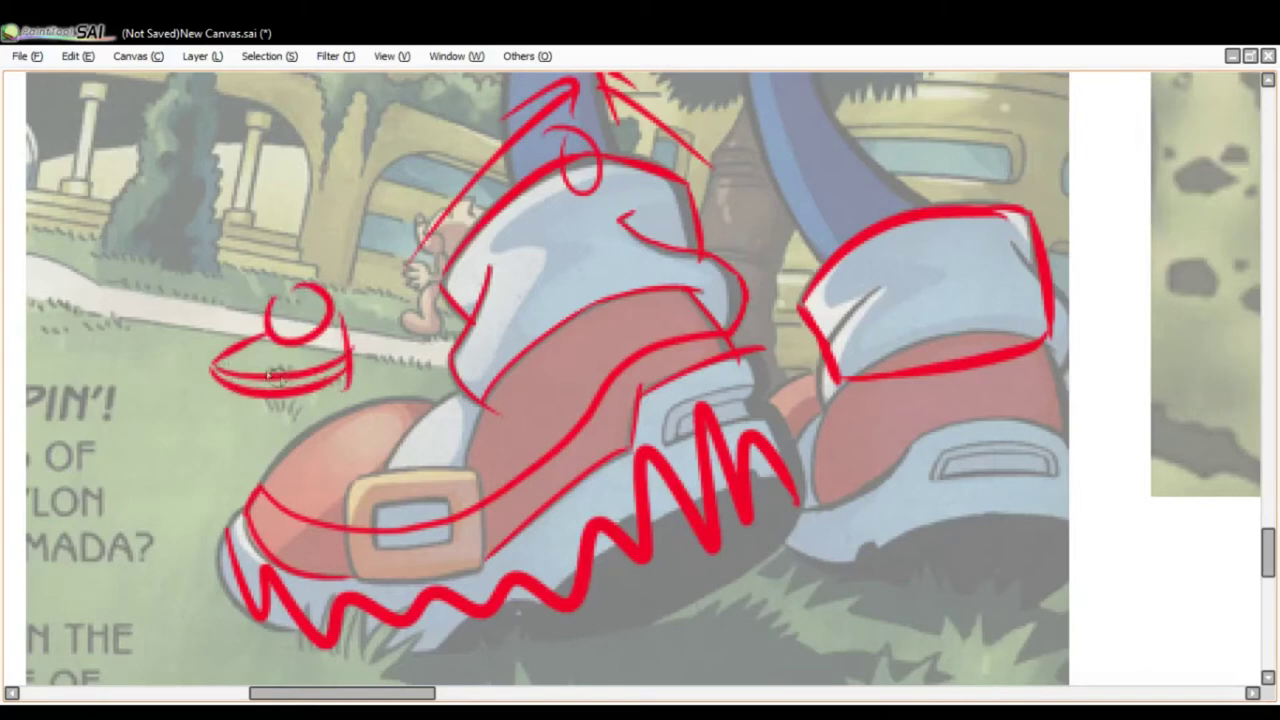
pyautogui.moveTo(257, 377); pyautogui.dragTo(256, 334)
pyautogui.moveTo(299, 372)
pyautogui.mouseDown()
pyautogui.moveTo(296, 343)
pyautogui.moveTo(299, 368)
pyautogui.moveTo(292, 359)
pyautogui.mouseUp()
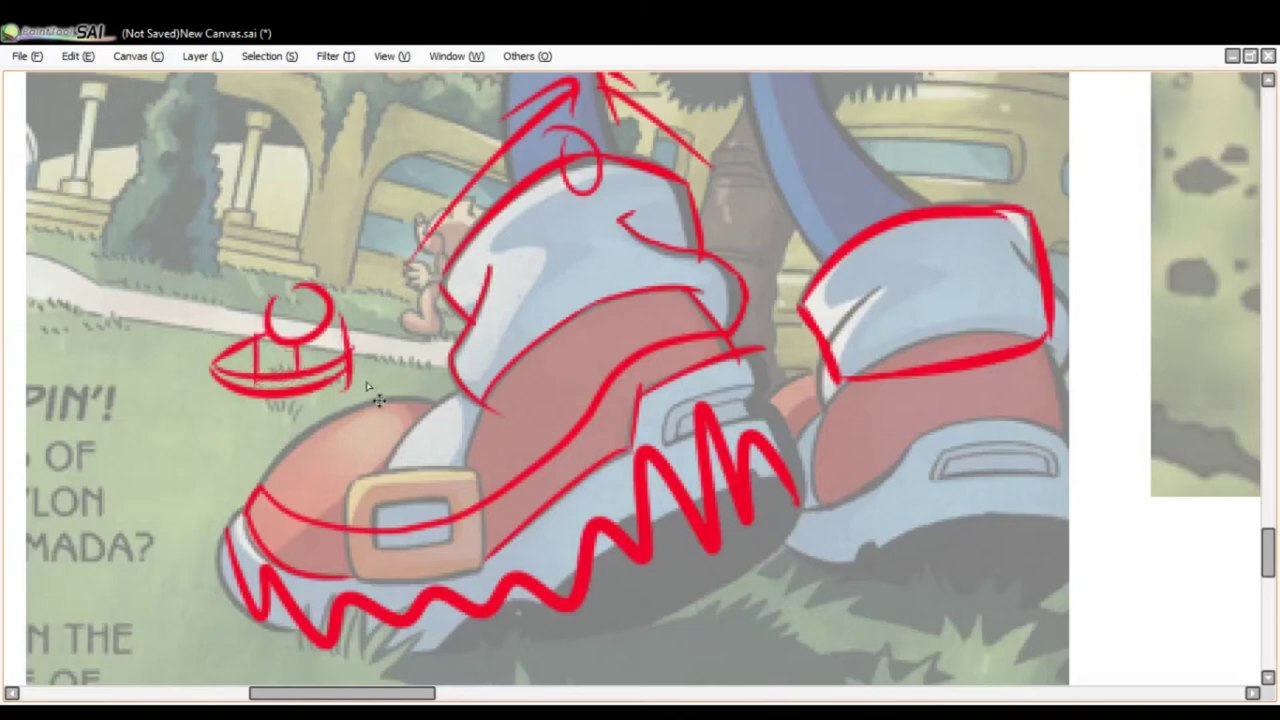
# Undo the small side sketch, the contour line across the buckled shoe and the thick zigzag along its sole.
pyautogui.hotkey('ctrl', 'z')
pyautogui.hotkey('ctrl', 'z')
pyautogui.hotkey('ctrl', 'z')
pyautogui.hotkey('ctrl', 'z')
pyautogui.hotkey('ctrl', 'z')
pyautogui.hotkey('ctrl', 'z')
pyautogui.hotkey('ctrl', 'z')
pyautogui.hotkey('ctrl', 'z')
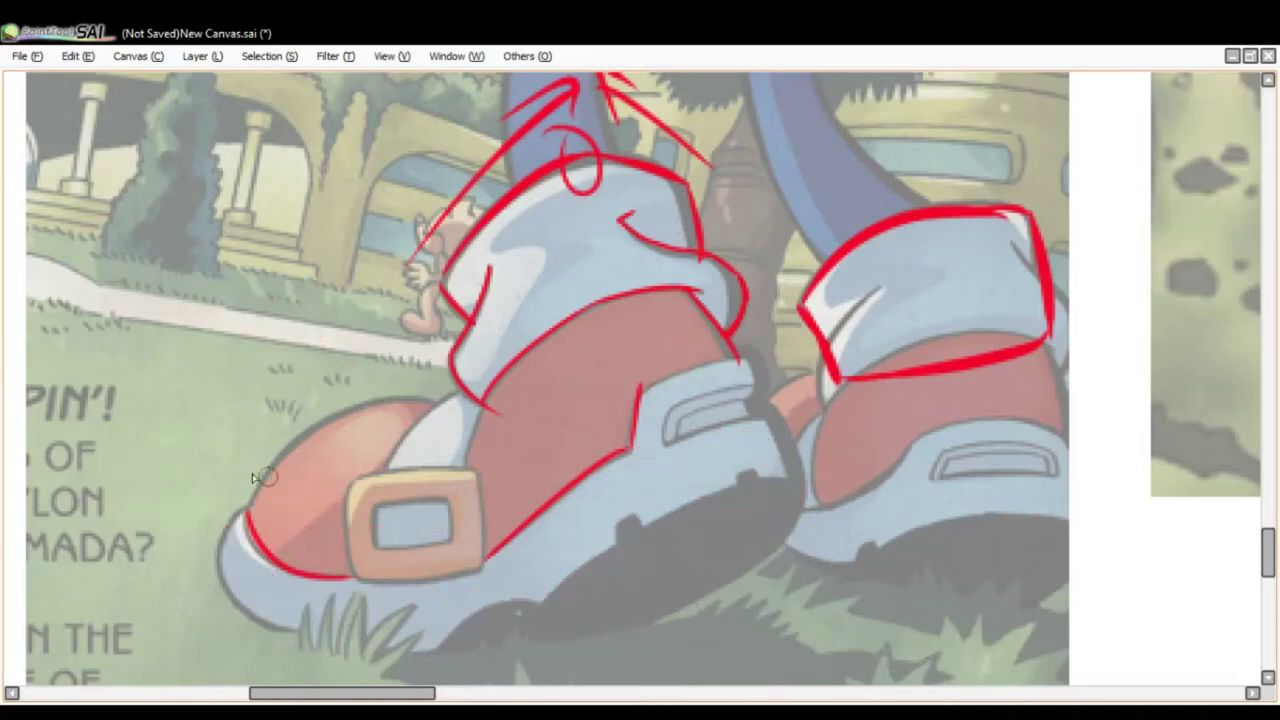
# Outline the buckled shoe's sole around the toe and along the bottom edge below the grass blades.
pyautogui.moveTo(250, 500)
pyautogui.mouseDown()
pyautogui.moveTo(237, 493)
pyautogui.moveTo(207, 546)
pyautogui.moveTo(278, 626)
pyautogui.mouseUp()
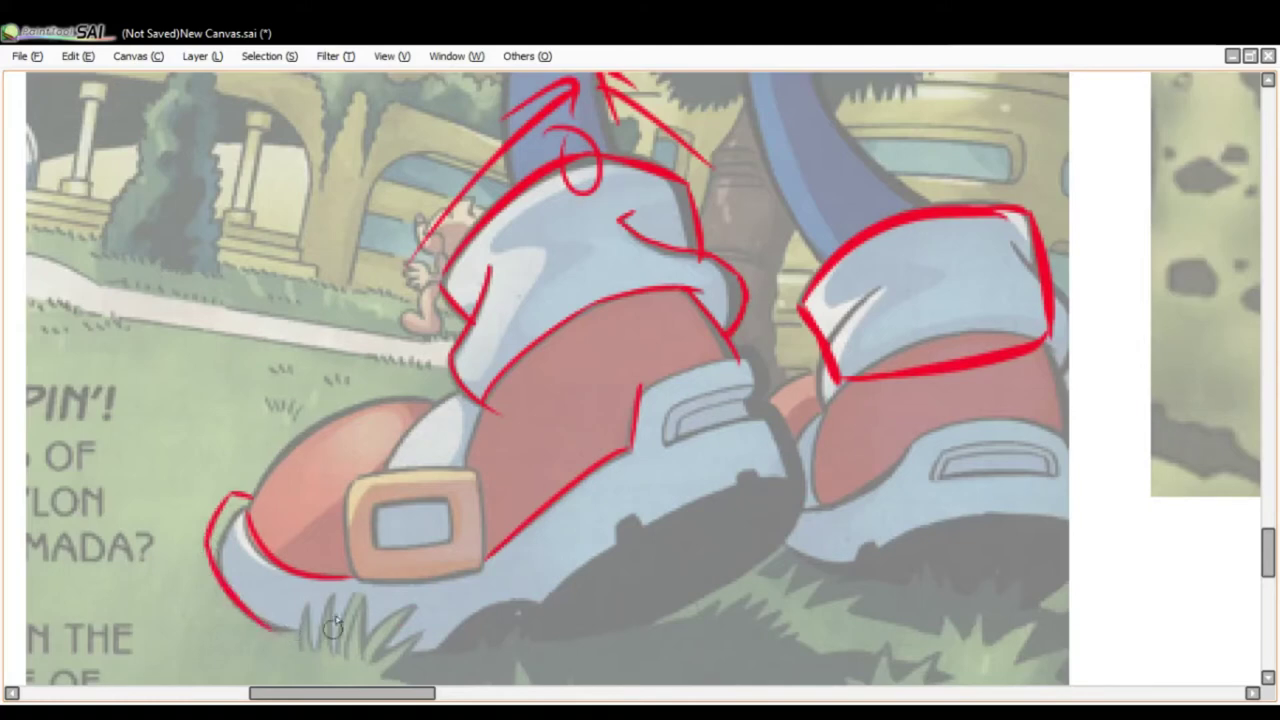
pyautogui.moveTo(248, 495)
pyautogui.mouseDown()
pyautogui.moveTo(301, 449)
pyautogui.moveTo(441, 435)
pyautogui.moveTo(478, 400)
pyautogui.mouseUp()
pyautogui.hotkey('ctrl', 'z')
pyautogui.hotkey('ctrl', 'z')
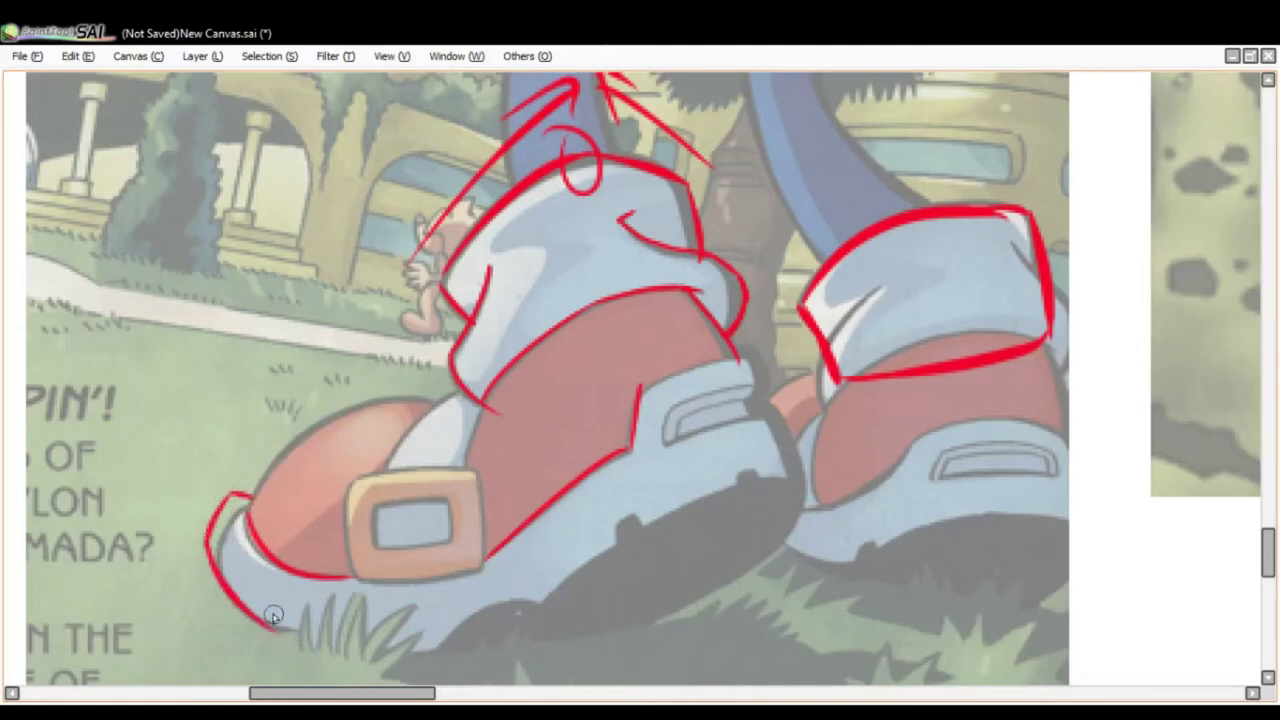
pyautogui.moveTo(272, 636); pyautogui.dragTo(432, 655)
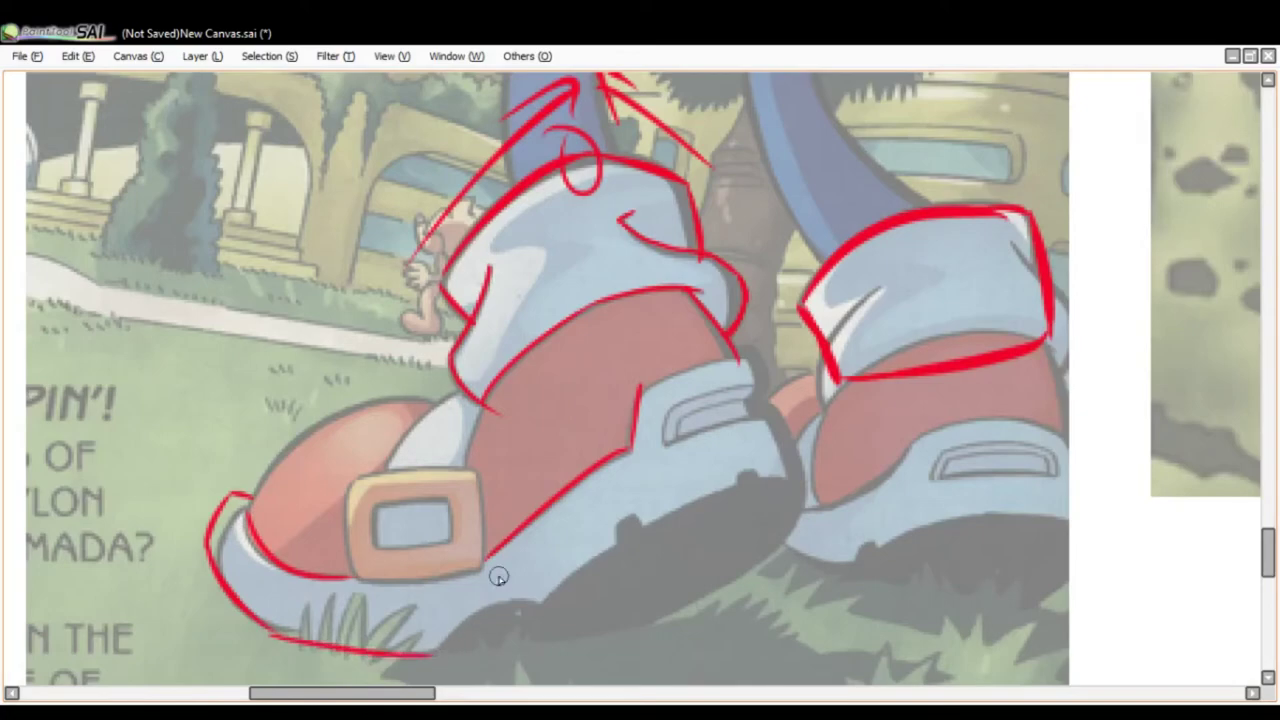
# Trace the lower edge of the buckled shoe's sole from the arch to the heel, including the tread notches.
pyautogui.moveTo(625, 432); pyautogui.dragTo(622, 357)
pyautogui.moveTo(901, 370); pyautogui.dragTo(449, 523)
pyautogui.scroll(-7, 600, 429)
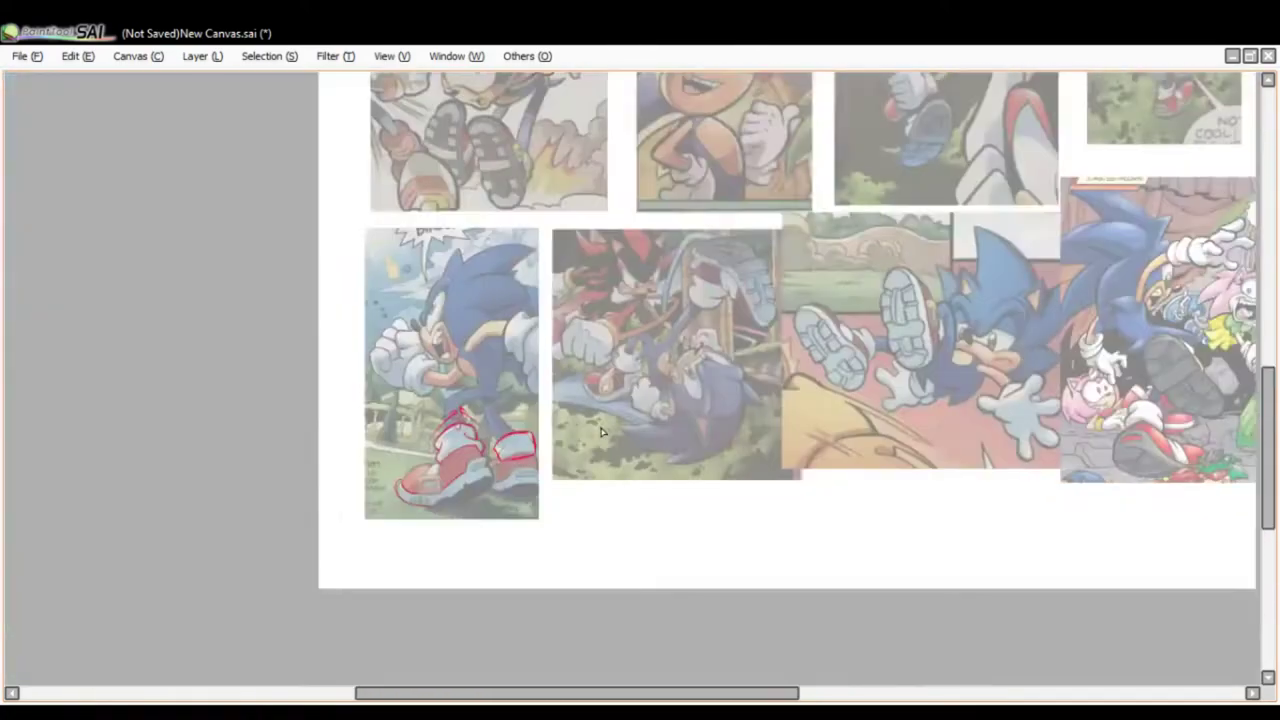
pyautogui.scroll(5, 582, 96)
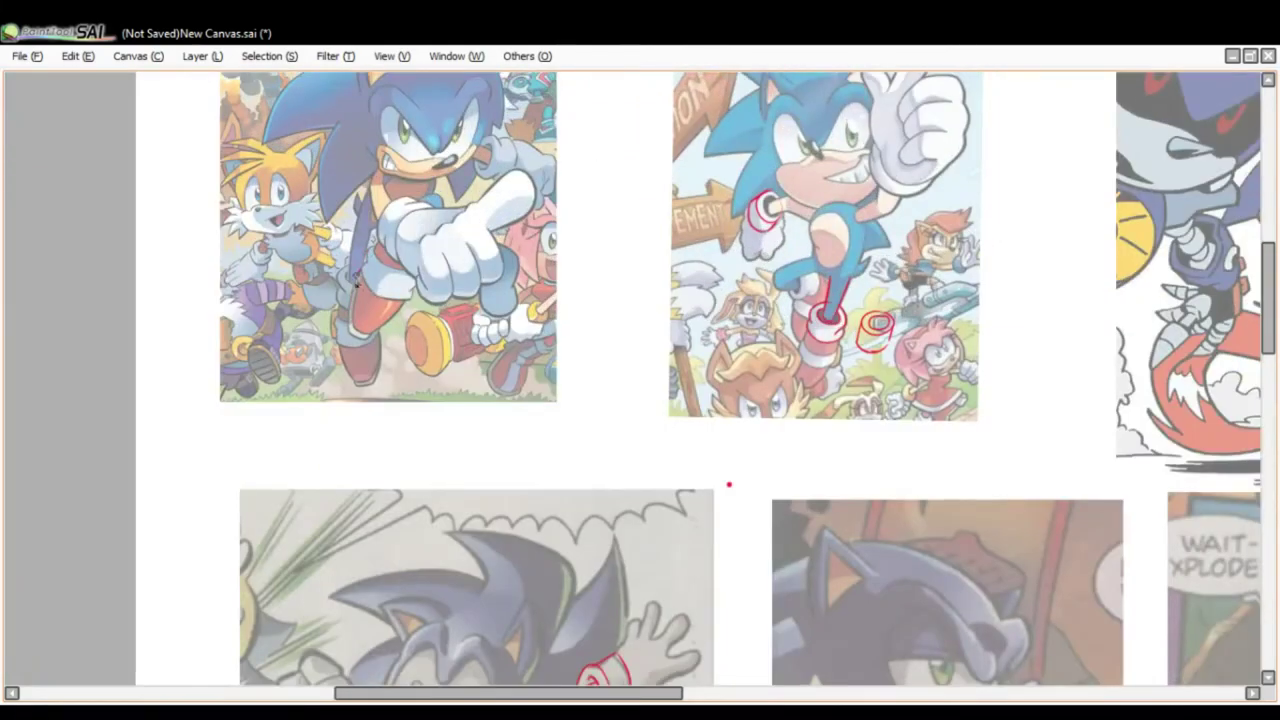
pyautogui.scroll(-2, 510, 400)
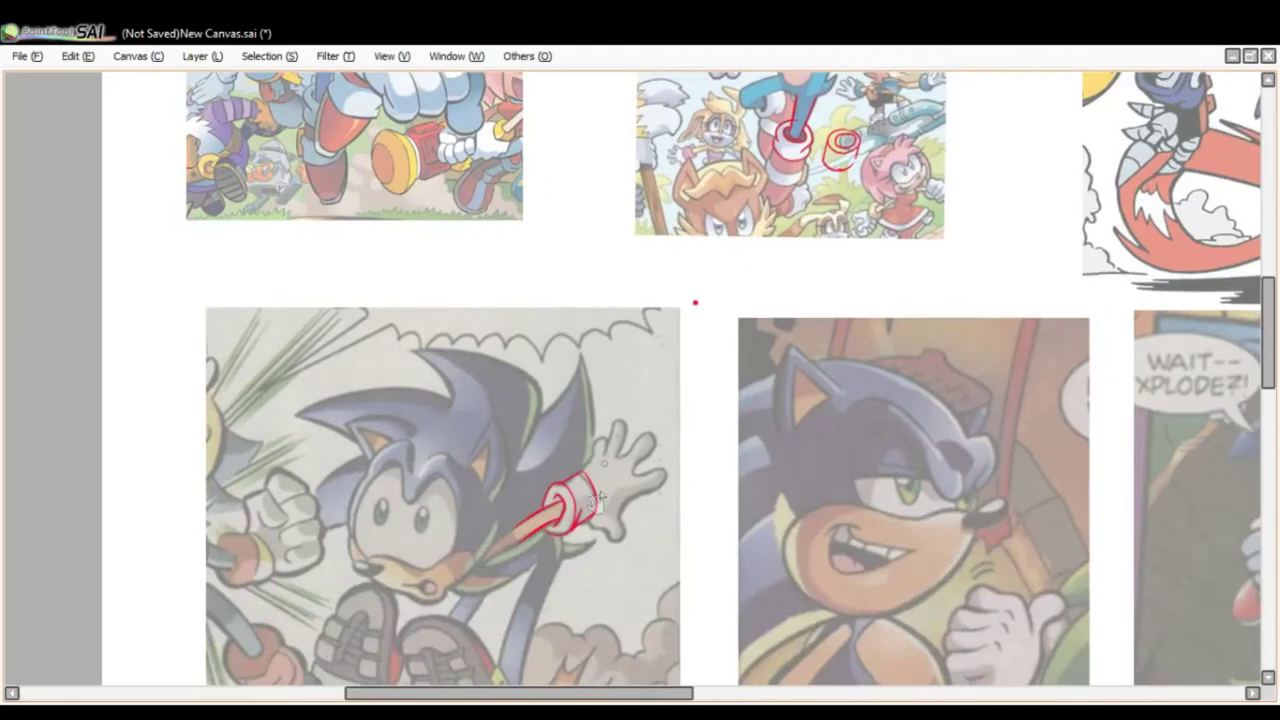
pyautogui.scroll(-5, 604, 475)
pyautogui.scroll(3, 457, 611)
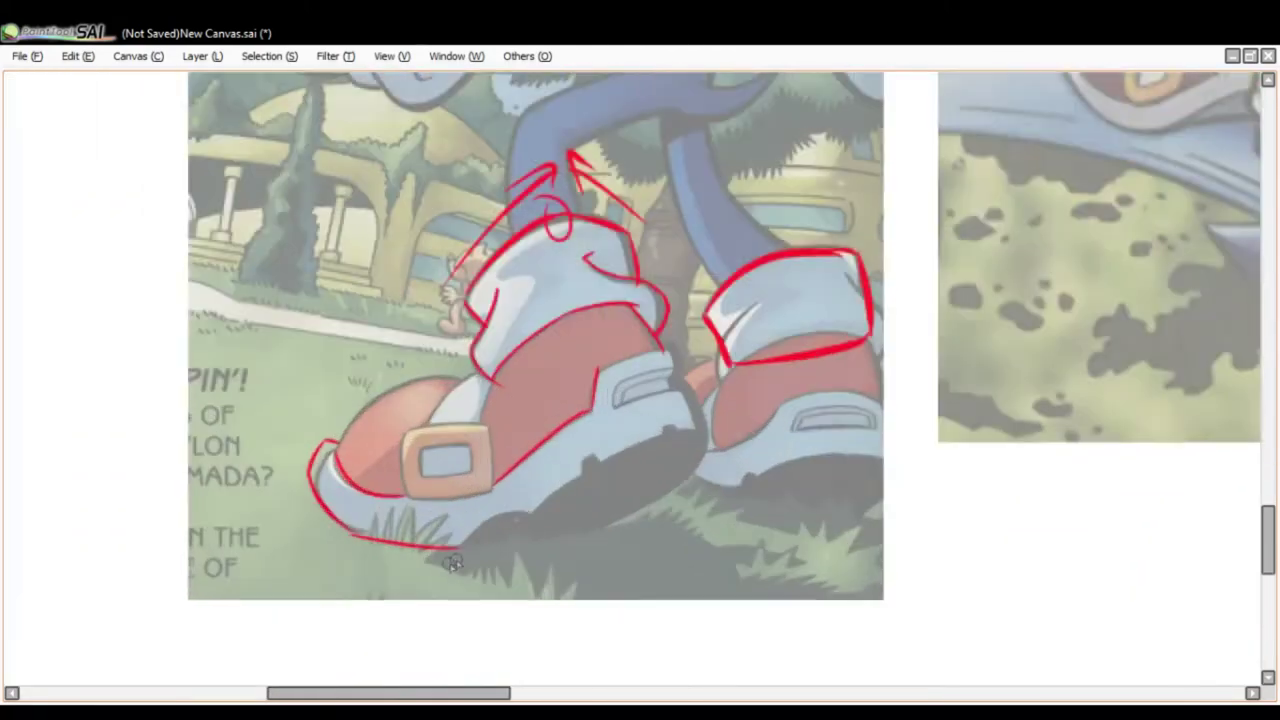
pyautogui.moveTo(467, 549)
pyautogui.mouseDown()
pyautogui.moveTo(482, 519)
pyautogui.moveTo(532, 515)
pyautogui.moveTo(589, 458)
pyautogui.moveTo(675, 433)
pyautogui.mouseUp()
pyautogui.hotkey('ctrl', 'z')
pyautogui.moveTo(604, 463)
pyautogui.mouseDown()
pyautogui.moveTo(663, 430)
pyautogui.moveTo(705, 427)
pyautogui.moveTo(689, 396)
pyautogui.moveTo(703, 435)
pyautogui.mouseUp()
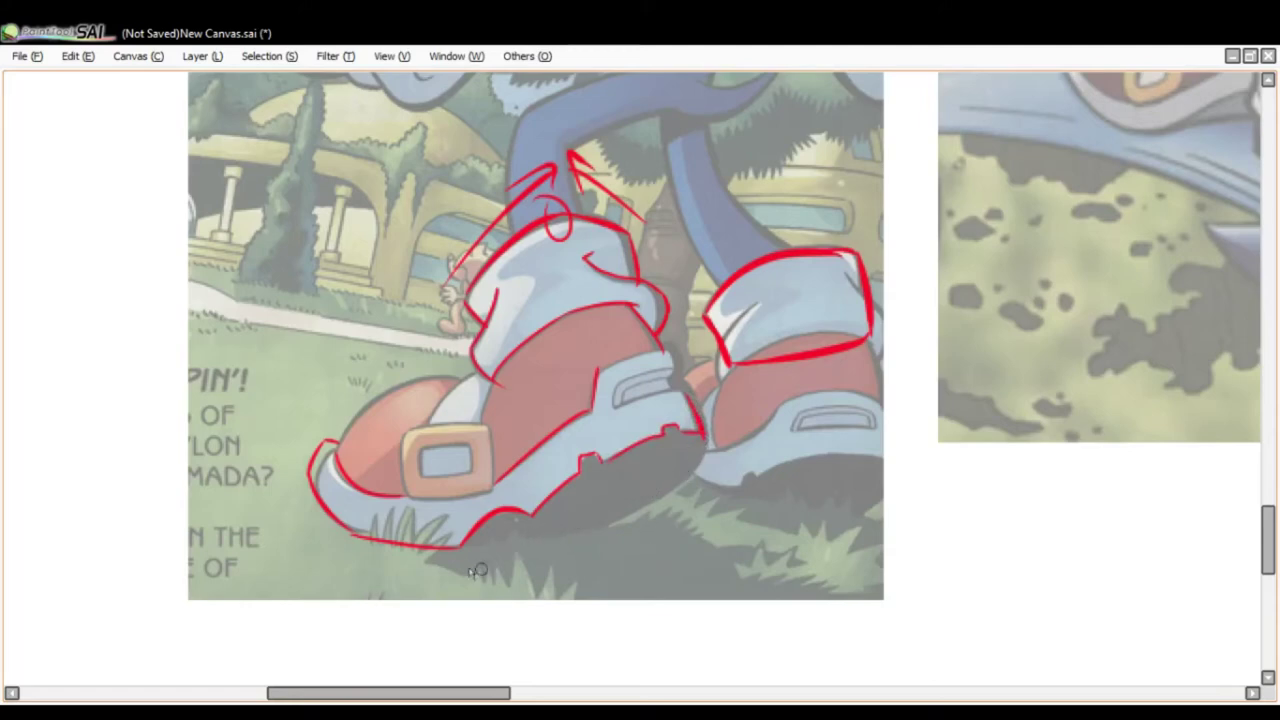
pyautogui.moveTo(484, 482)
pyautogui.mouseDown()
pyautogui.moveTo(548, 500)
pyautogui.moveTo(530, 470)
pyautogui.moveTo(560, 500)
pyautogui.mouseUp()
pyautogui.hotkey('ctrl', 'z')
# Try to outline the arch area between heel and front tread on the raised sole in the Shadow panel.
pyautogui.moveTo(925, 345); pyautogui.dragTo(586, 454)
pyautogui.moveTo(835, 325); pyautogui.dragTo(457, 698)
pyautogui.moveTo(757, 412); pyautogui.dragTo(548, 582)
pyautogui.moveTo(740, 268)
pyautogui.mouseDown()
pyautogui.moveTo(582, 320)
pyautogui.moveTo(654, 344)
pyautogui.moveTo(786, 292)
pyautogui.mouseUp()
pyautogui.moveTo(748, 262); pyautogui.dragTo(770, 313)
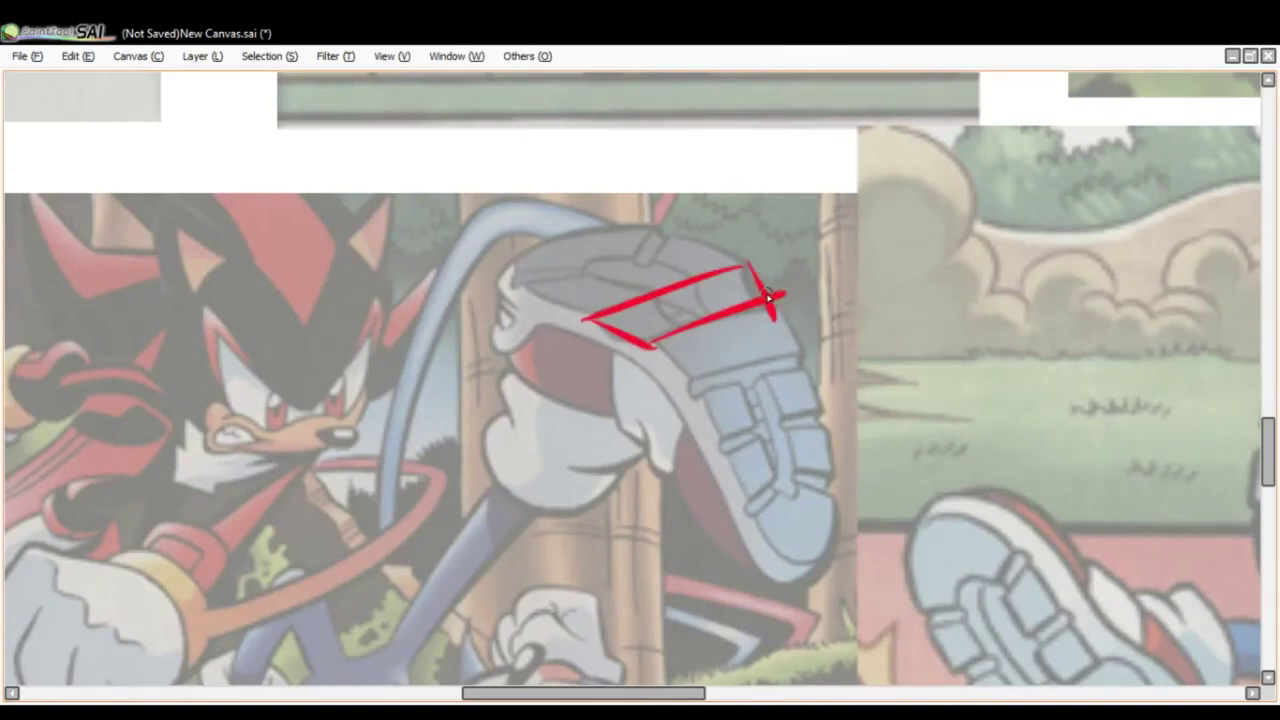
pyautogui.hotkey('ctrl', 'z')
pyautogui.hotkey('ctrl', 'z')
pyautogui.hotkey('ctrl', 'z')
pyautogui.hotkey('ctrl', 'z')
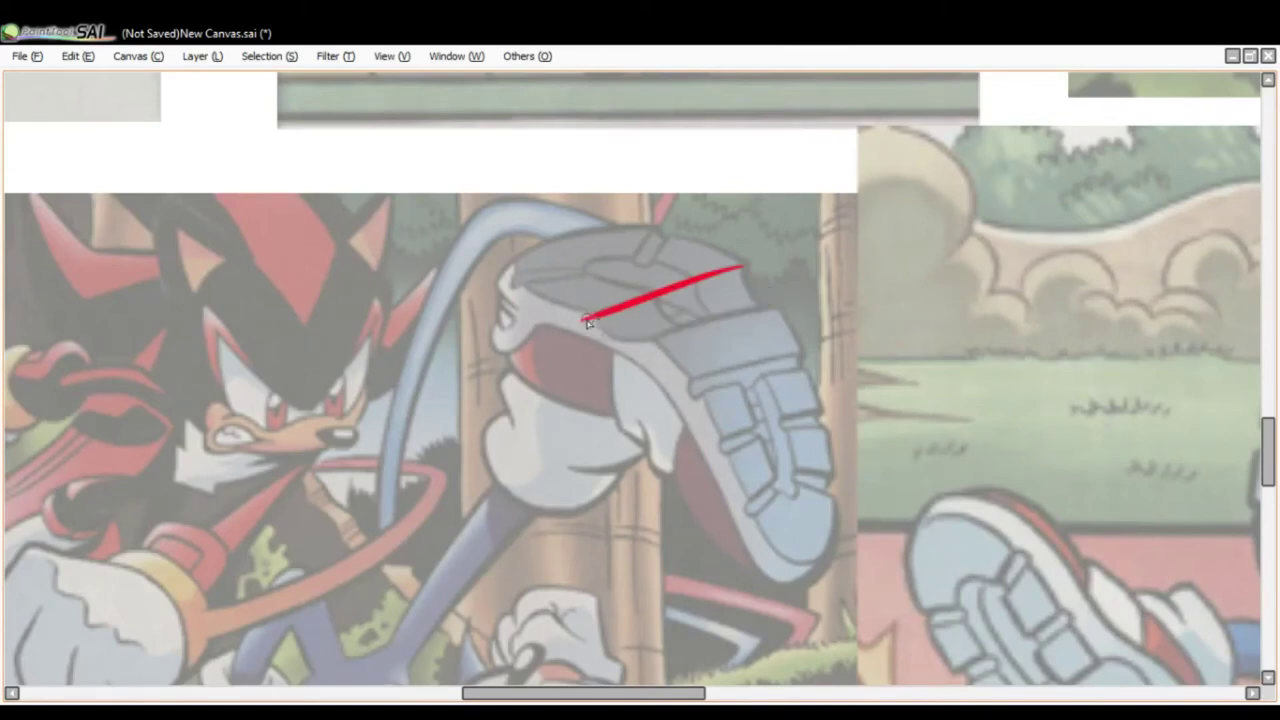
# Try redrawing the side and cross edges of the arch area on the raised sole in the Shadow panel.
pyautogui.moveTo(636, 338); pyautogui.dragTo(660, 345)
pyautogui.moveTo(657, 336); pyautogui.dragTo(775, 305)
pyautogui.hotkey('ctrl', 'z')
pyautogui.moveTo(750, 263); pyautogui.dragTo(780, 323)
pyautogui.moveTo(607, 311); pyautogui.dragTo(757, 266)
pyautogui.hotkey('ctrl', 'z')
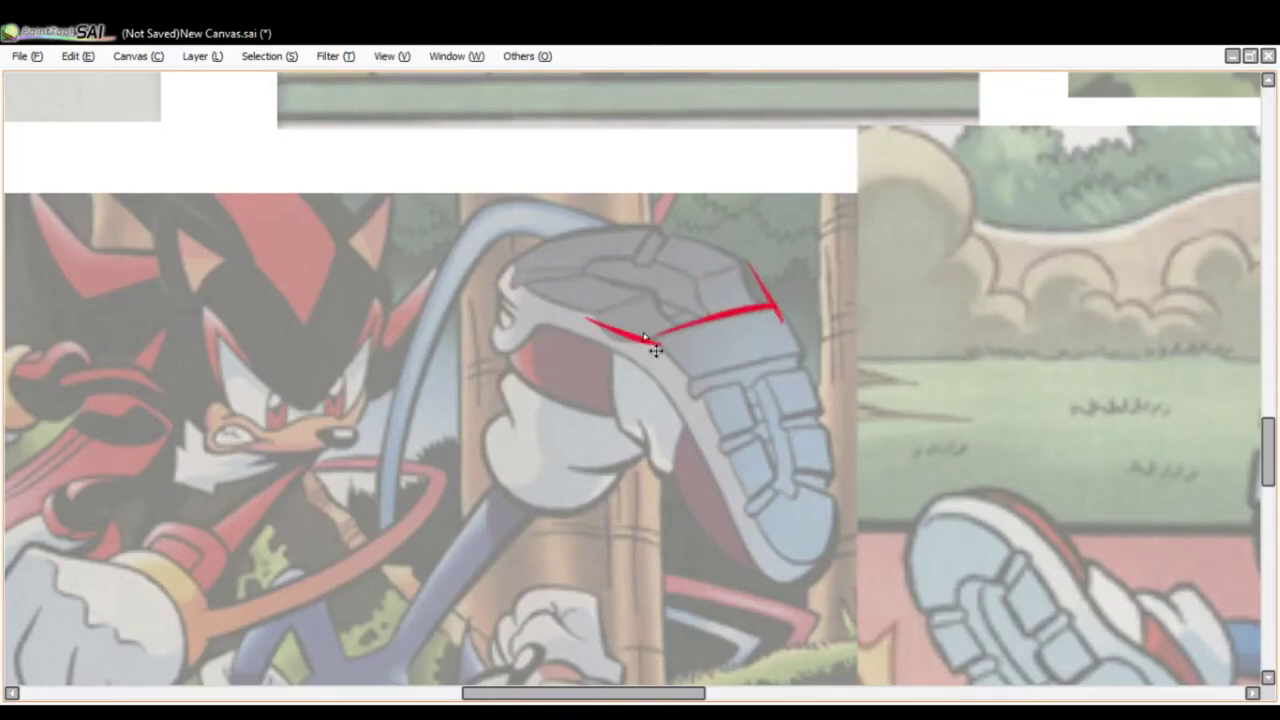
pyautogui.hotkey('ctrl', 'z')
pyautogui.hotkey('ctrl', 'z')
pyautogui.hotkey('ctrl', 'z')
# Mark the tread grooves at the heel, middle and front edge of the raised sole in the Shadow panel.
pyautogui.scroll(-4, 651, 302)
pyautogui.scroll(3, 360, 532)
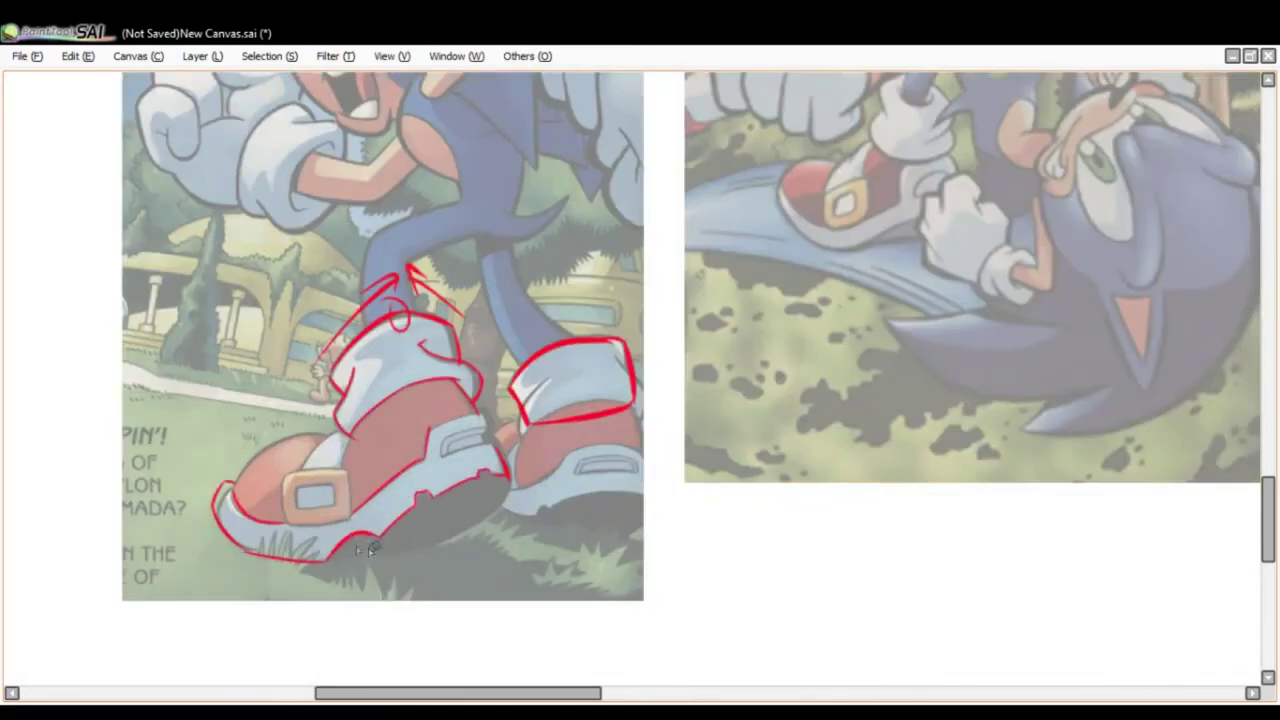
pyautogui.moveTo(805, 335); pyautogui.dragTo(246, 715)
pyautogui.moveTo(556, 188)
pyautogui.mouseDown()
pyautogui.moveTo(617, 178)
pyautogui.moveTo(549, 181)
pyautogui.mouseUp()
pyautogui.moveTo(639, 167)
pyautogui.mouseDown()
pyautogui.moveTo(670, 150)
pyautogui.moveTo(658, 141)
pyautogui.moveTo(643, 168)
pyautogui.mouseUp()
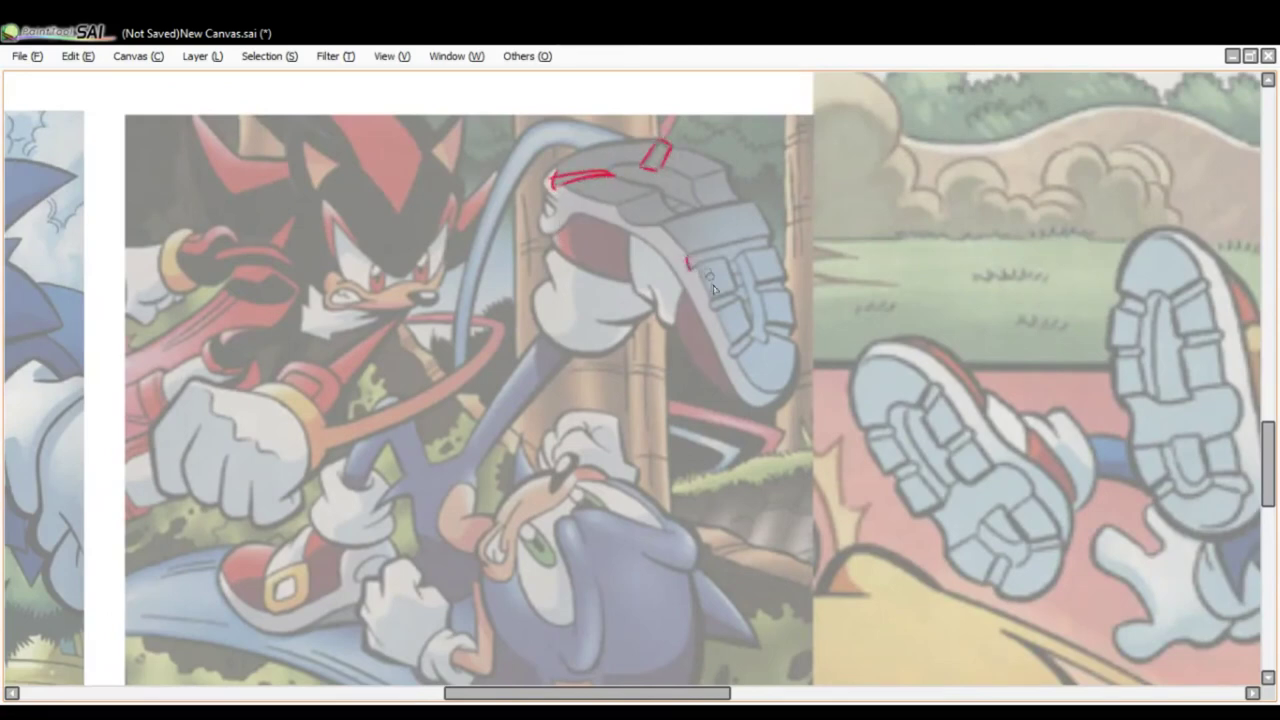
# Trace the recessed slot and the surrounding heel edges on the buckled shoe in the panel with the red sock outlines.
pyautogui.moveTo(126, 682); pyautogui.dragTo(720, 236)
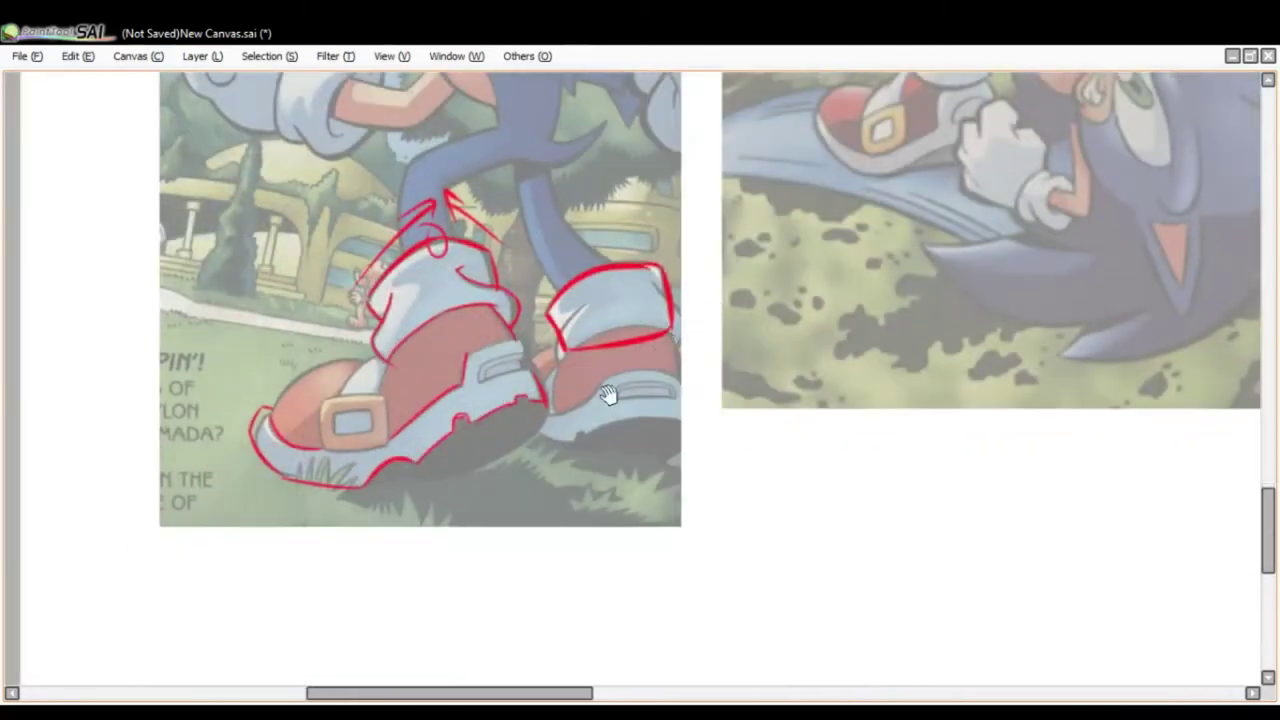
pyautogui.scroll(1, 521, 383)
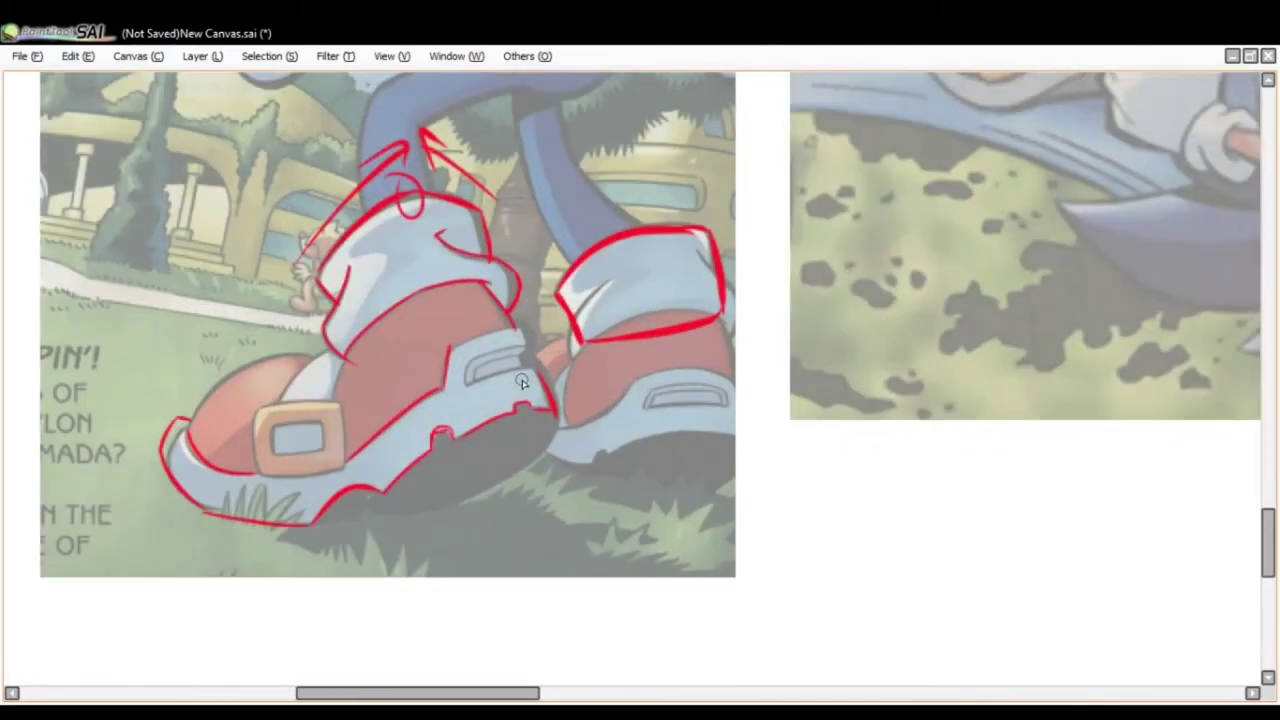
pyautogui.moveTo(468, 388)
pyautogui.mouseDown()
pyautogui.moveTo(534, 371)
pyautogui.moveTo(466, 383)
pyautogui.moveTo(468, 363)
pyautogui.moveTo(522, 342)
pyautogui.mouseUp()
pyautogui.hotkey('ctrl', 'z')
pyautogui.hotkey('ctrl', 'z')
pyautogui.moveTo(466, 382); pyautogui.dragTo(520, 345)
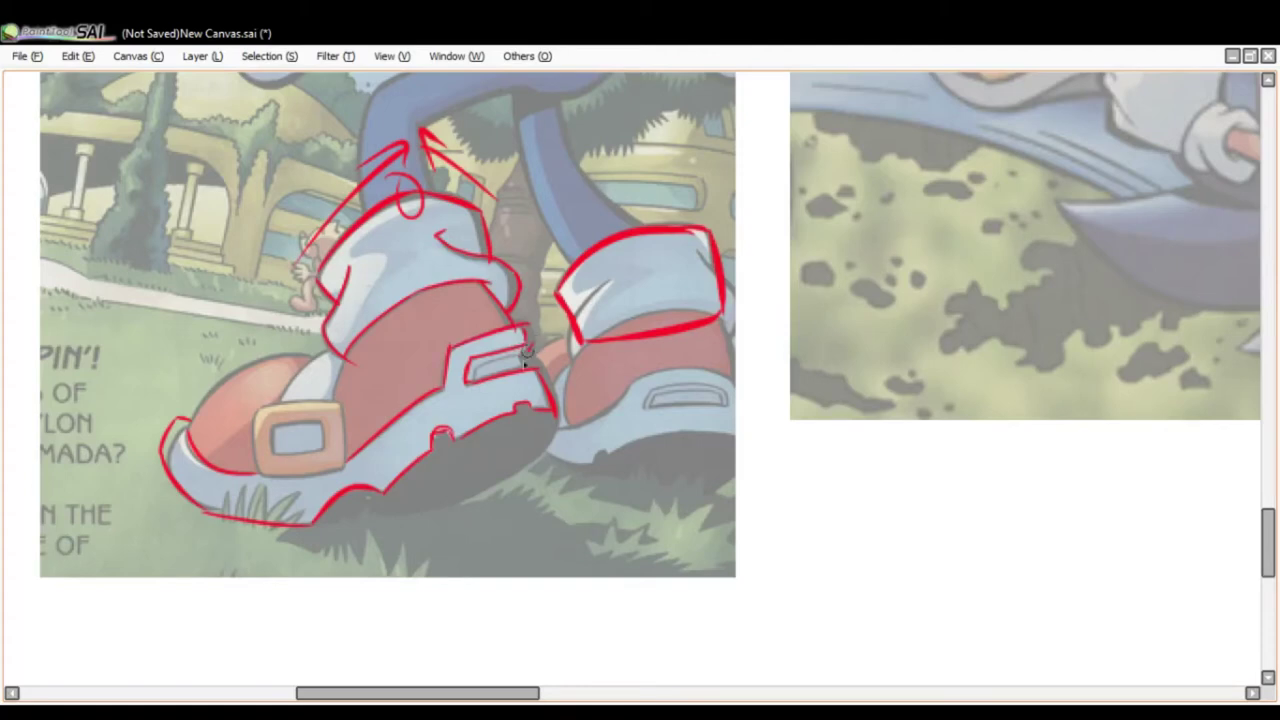
pyautogui.moveTo(519, 360); pyautogui.dragTo(481, 368)
pyautogui.scroll(2, 500, 345)
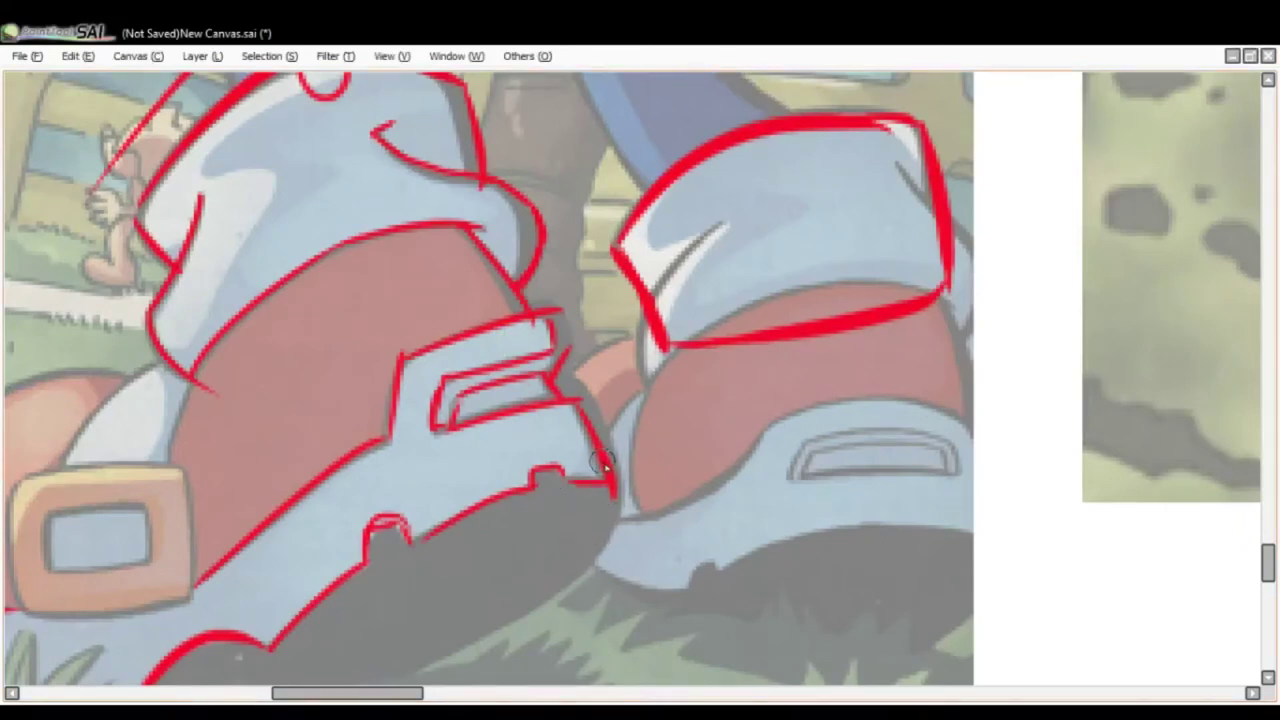
# Undo the upper strokes around the buckled shoe's heel slot and redraw the slot's front edge.
pyautogui.hotkey('ctrl', 'z')
pyautogui.hotkey('ctrl', 'z')
pyautogui.hotkey('ctrl', 'z')
pyautogui.hotkey('ctrl', 'z')
pyautogui.hotkey('ctrl', 'z')
pyautogui.hotkey('ctrl', 'z')
pyautogui.hotkey('ctrl', 'z')
pyautogui.hotkey('ctrl', 'z')
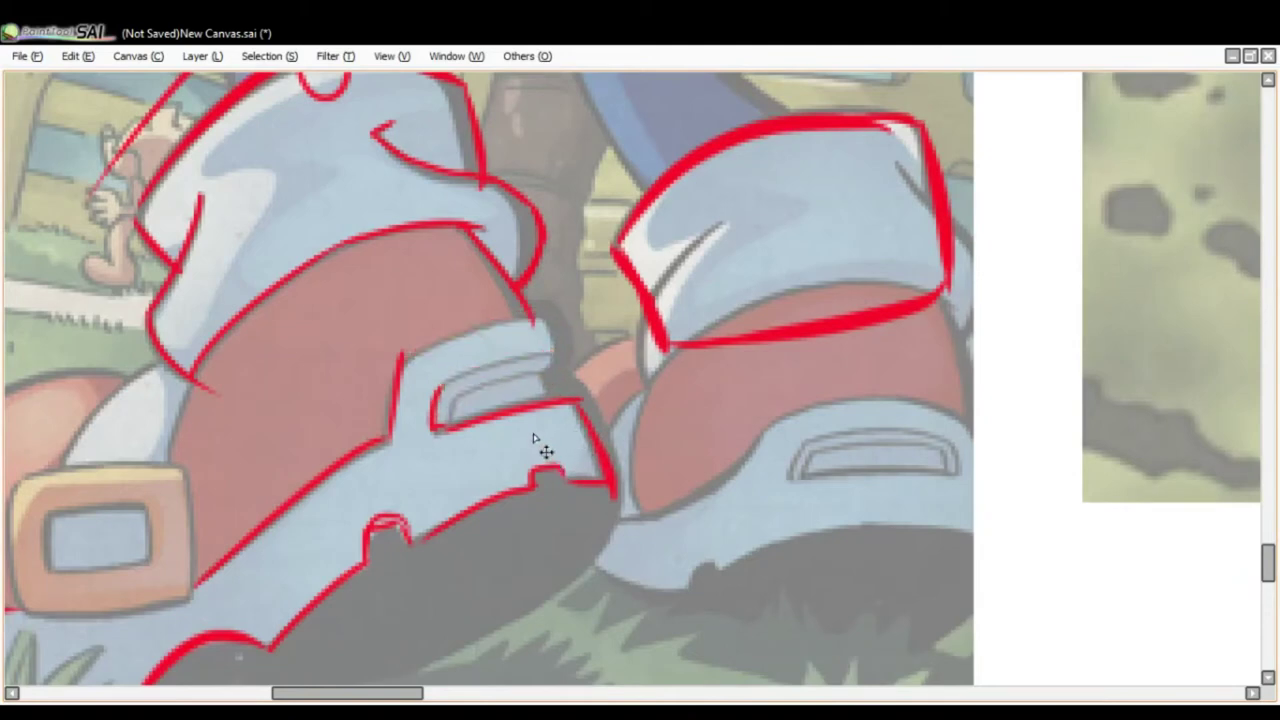
pyautogui.moveTo(437, 430); pyautogui.dragTo(446, 376)
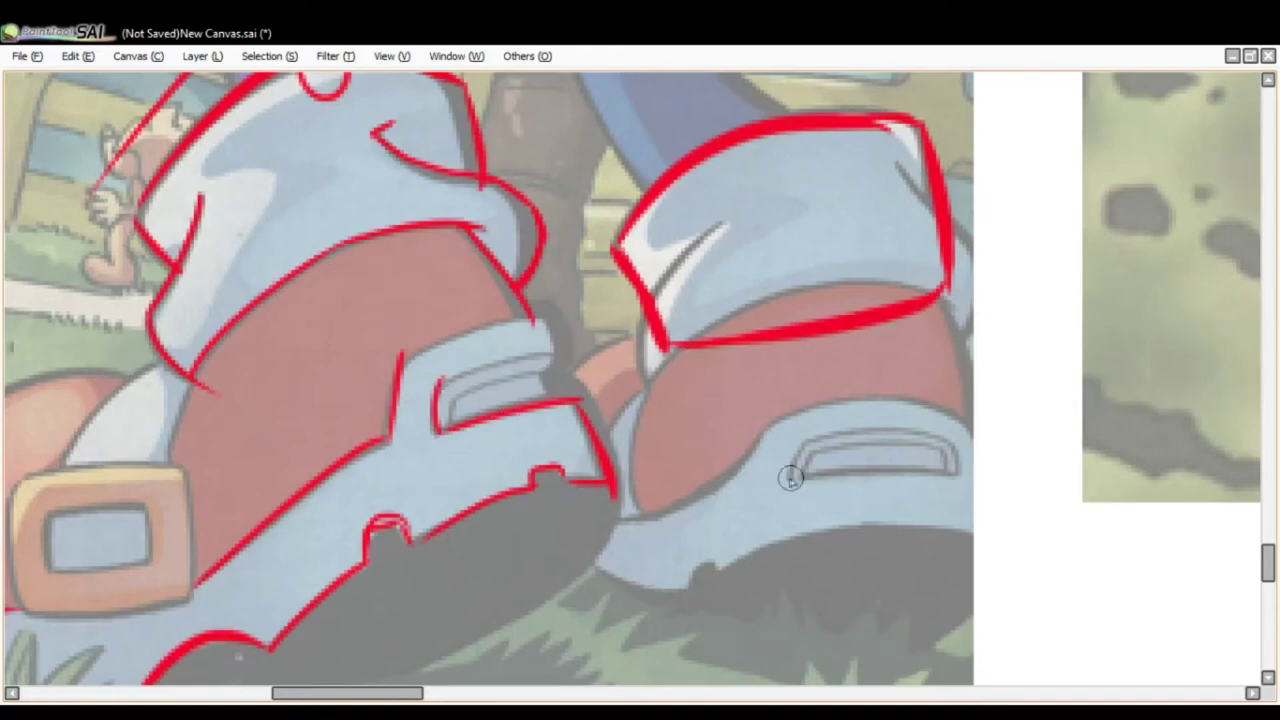
# Outline and hatch the heel slot on the other shoe, and trace the upper edge of its sole.
pyautogui.moveTo(786, 478); pyautogui.dragTo(962, 471)
pyautogui.moveTo(792, 472); pyautogui.dragTo(946, 440)
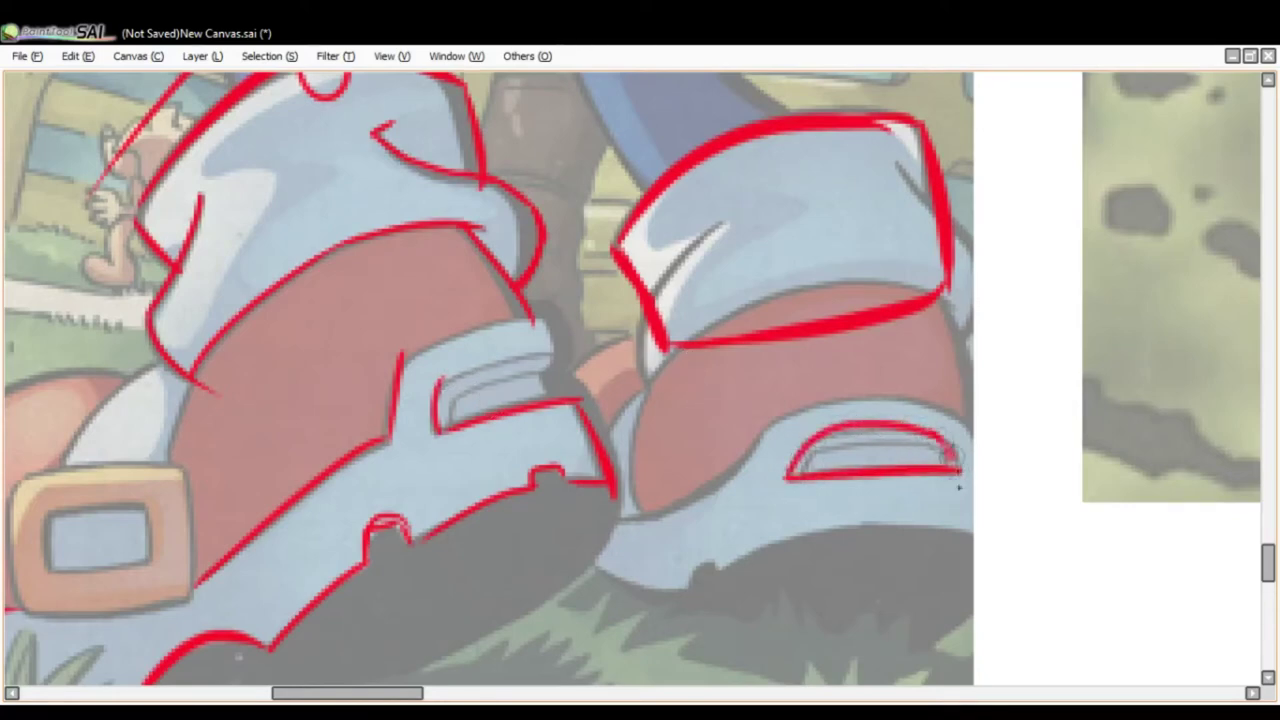
pyautogui.scroll(-3, 851, 360)
pyautogui.scroll(1, 849, 356)
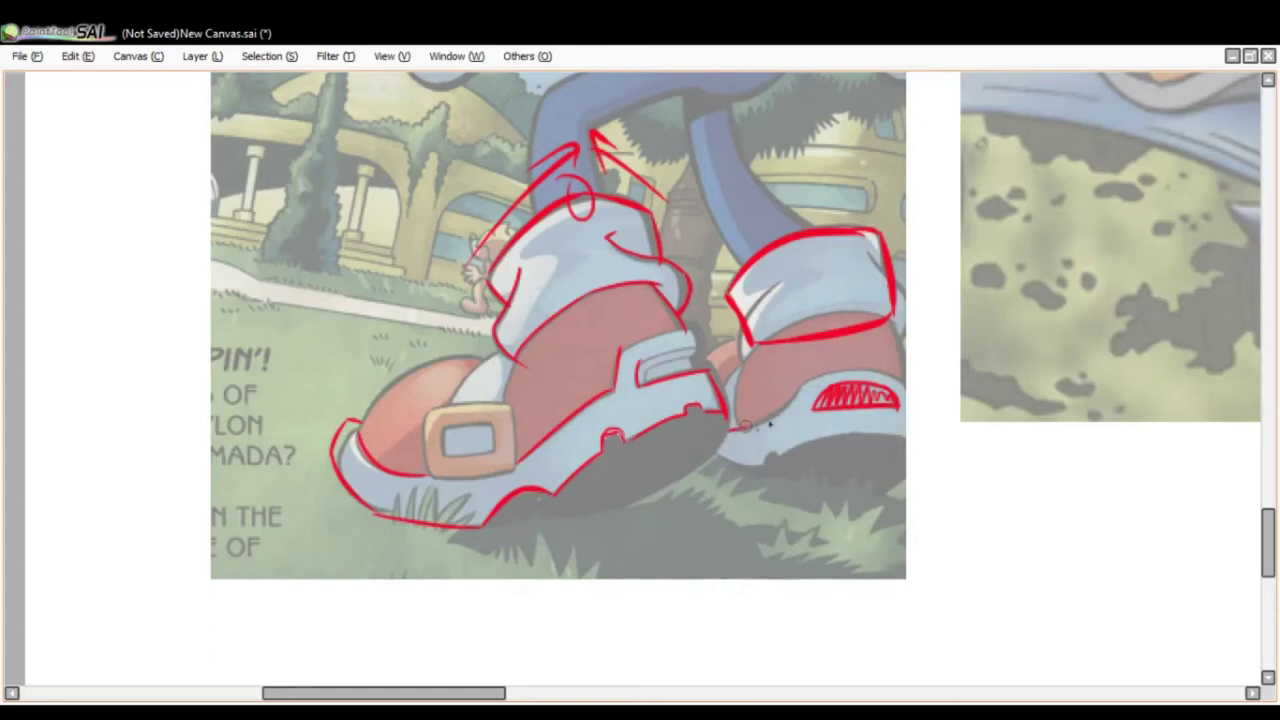
pyautogui.moveTo(728, 424)
pyautogui.mouseDown()
pyautogui.moveTo(783, 404)
pyautogui.moveTo(814, 373)
pyautogui.moveTo(923, 369)
pyautogui.mouseUp()
pyautogui.hotkey('ctrl', 'z')
pyautogui.moveTo(802, 384); pyautogui.dragTo(904, 381)
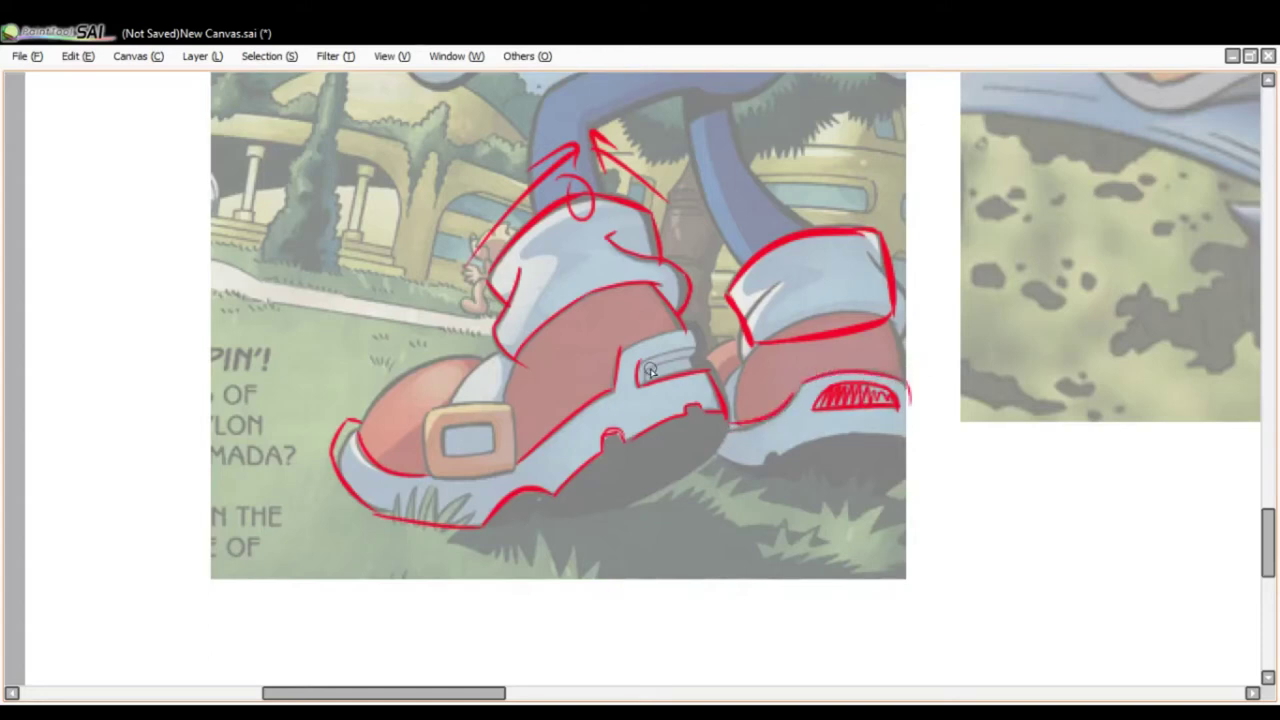
# Hatch the inside of the buckled shoe's heel slot with short strokes.
pyautogui.scroll(1, 650, 372)
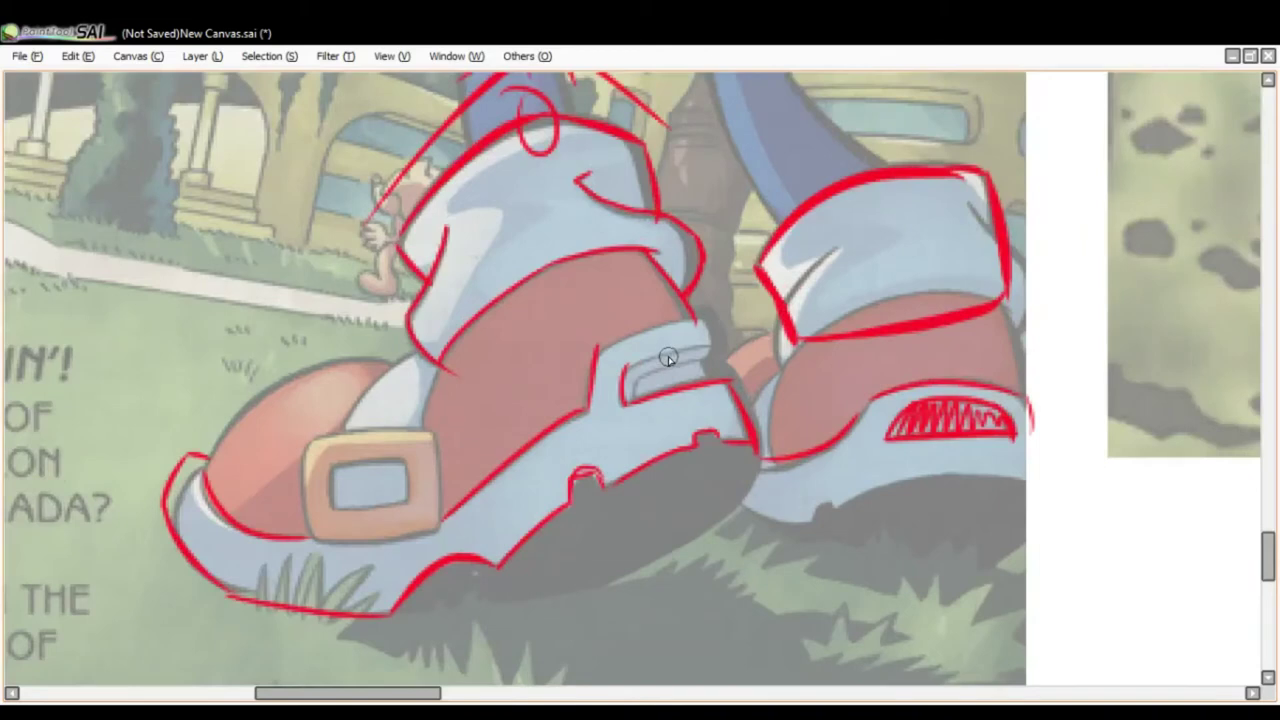
pyautogui.moveTo(637, 396); pyautogui.dragTo(641, 380)
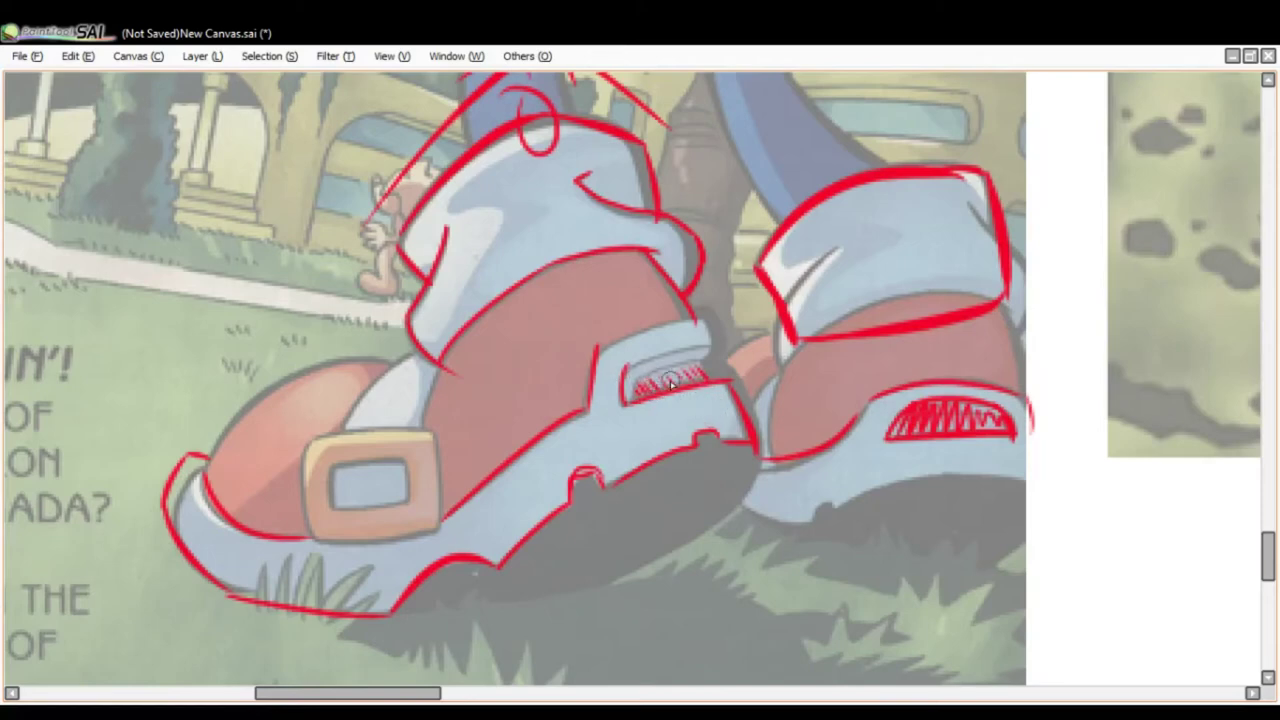
# Try a curved line along the side of the buckled shoe's sole, starting at the toe.
pyautogui.moveTo(192, 498); pyautogui.dragTo(345, 572)
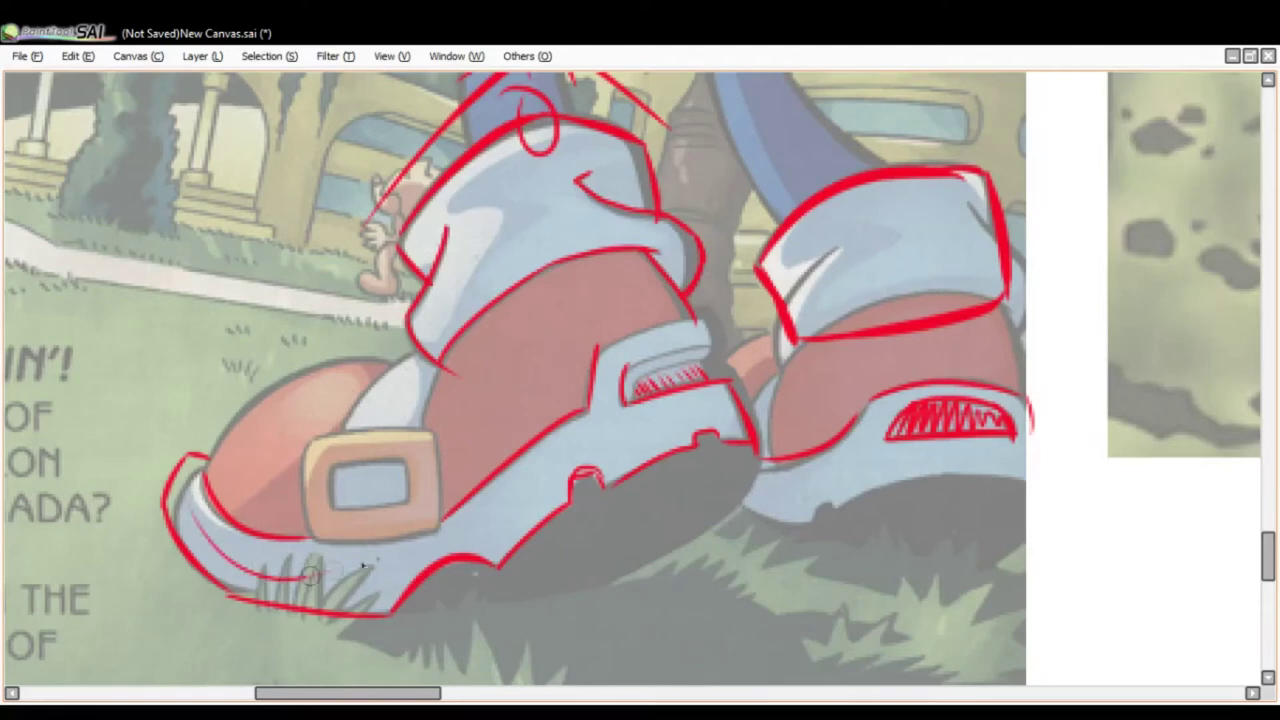
pyautogui.hotkey('ctrl', 'z')
pyautogui.moveTo(180, 497)
pyautogui.mouseDown()
pyautogui.moveTo(320, 566)
pyautogui.moveTo(412, 555)
pyautogui.mouseUp()
pyautogui.hotkey('ctrl', 'z')
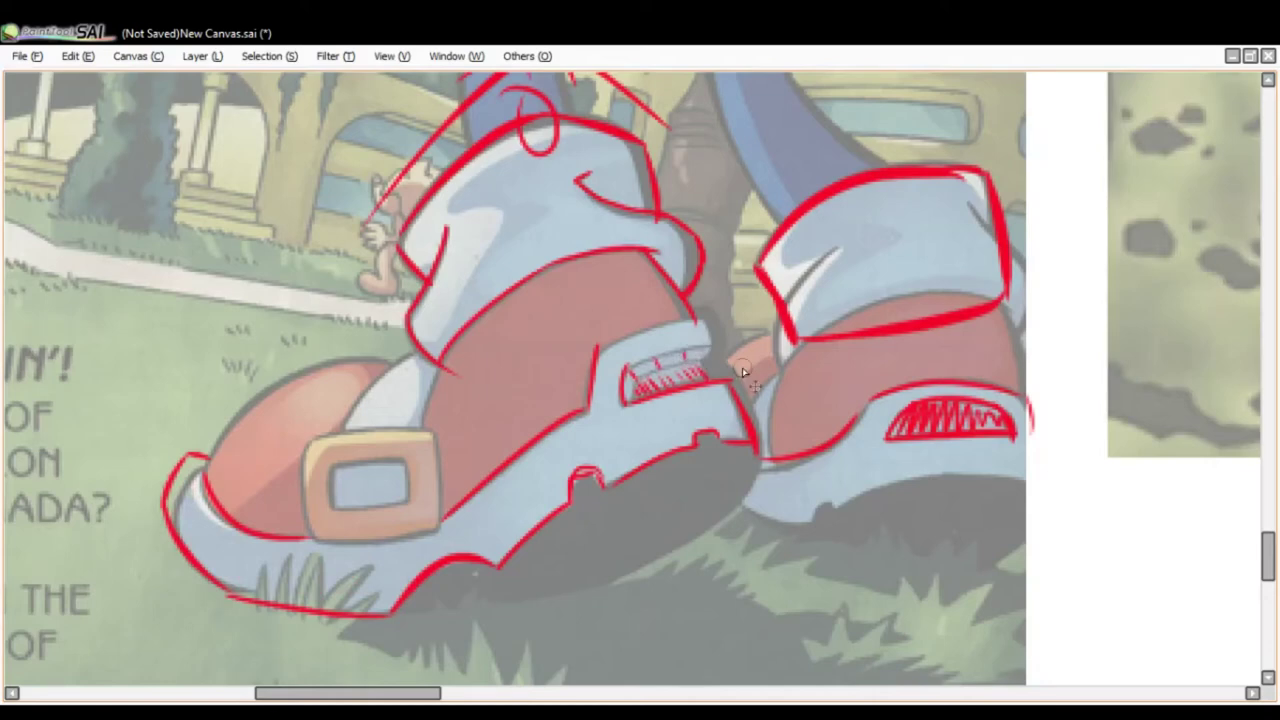
# Trace the upper edge of the buckled shoe's heel slot and the top edge of the raised heel section.
pyautogui.moveTo(690, 323)
pyautogui.mouseDown()
pyautogui.moveTo(725, 430)
pyautogui.moveTo(770, 380)
pyautogui.moveTo(690, 285)
pyautogui.mouseUp()
pyautogui.hotkey('ctrl', 'z')
pyautogui.moveTo(624, 369); pyautogui.dragTo(736, 347)
pyautogui.hotkey('ctrl', 'z')
pyautogui.moveTo(625, 368)
pyautogui.mouseDown()
pyautogui.moveTo(718, 341)
pyautogui.moveTo(697, 320)
pyautogui.mouseUp()
pyautogui.moveTo(597, 348); pyautogui.dragTo(710, 320)
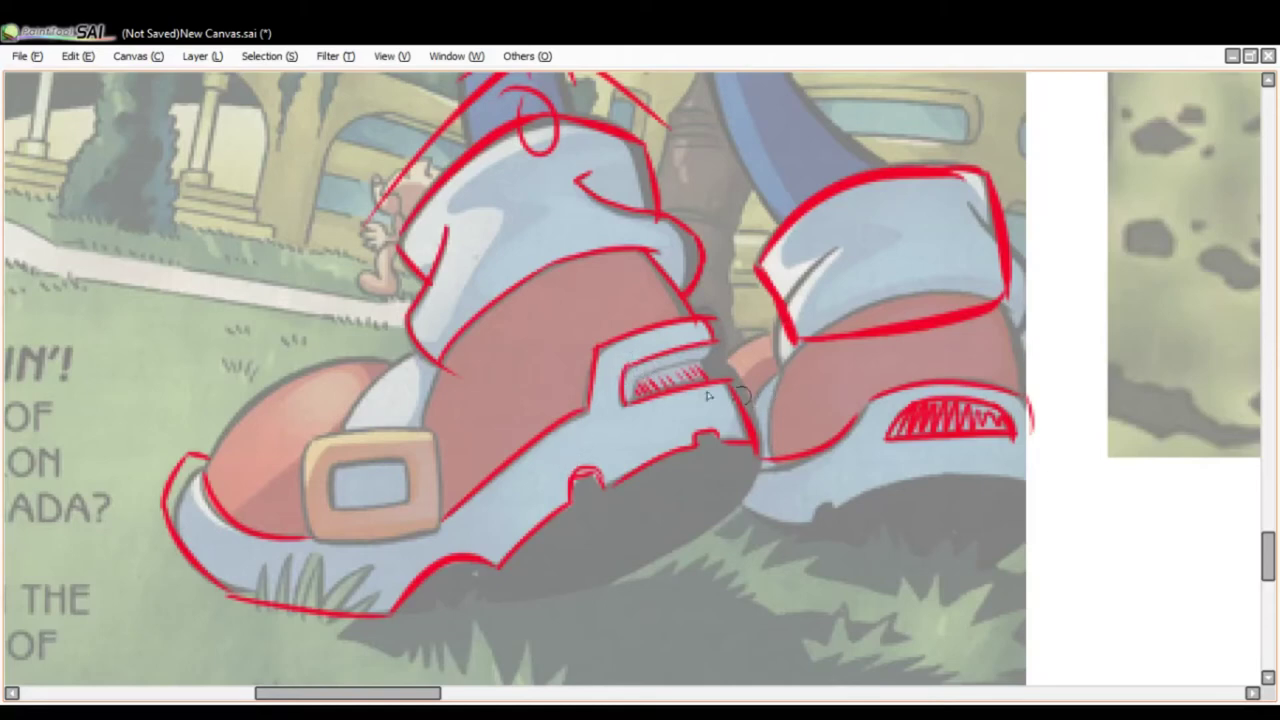
# Draw a line extending from the buckled shoe's heel slot outward toward the other shoe.
pyautogui.moveTo(684, 375); pyautogui.dragTo(751, 371)
pyautogui.hotkey('ctrl', 'z')
pyautogui.moveTo(668, 384); pyautogui.dragTo(763, 363)
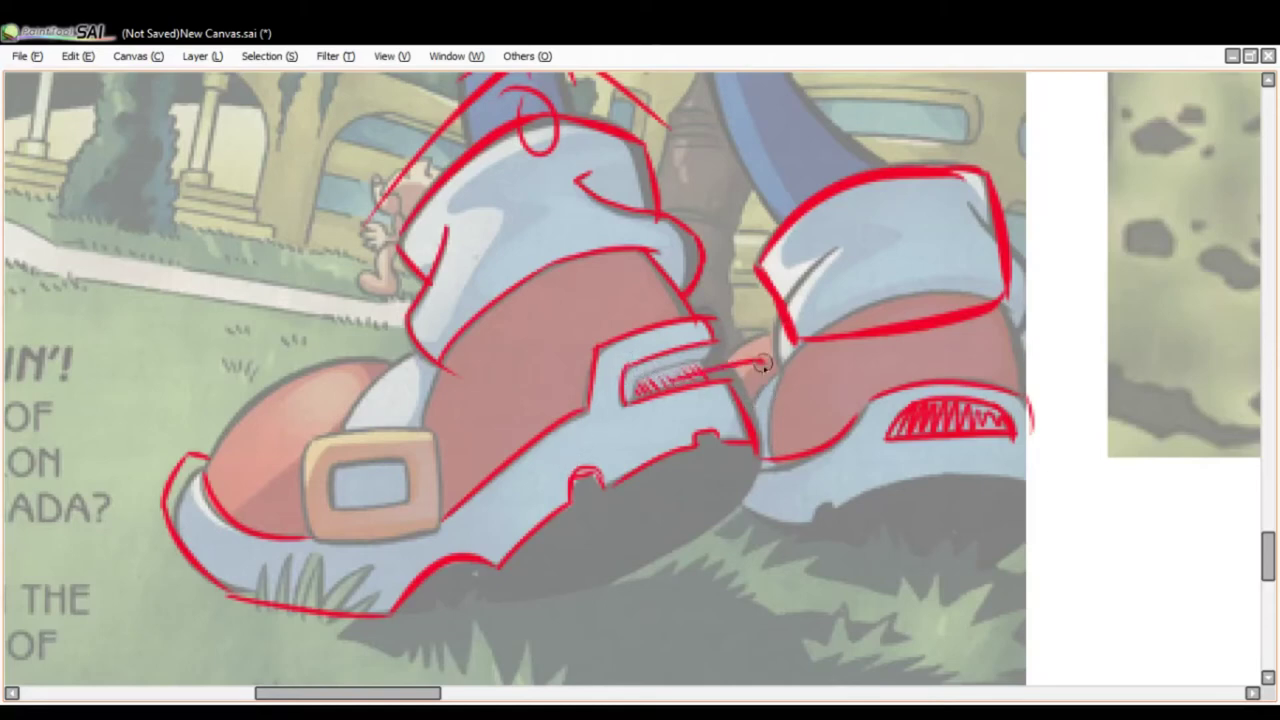
# Try a line down the back edge of the buckled shoe's heel and extra strokes in and above its slot, then undo them.
pyautogui.hotkey('ctrl', 'z')
pyautogui.moveTo(710, 324); pyautogui.dragTo(757, 441)
pyautogui.moveTo(712, 364)
pyautogui.mouseDown()
pyautogui.moveTo(636, 398)
pyautogui.moveTo(713, 369)
pyautogui.mouseUp()
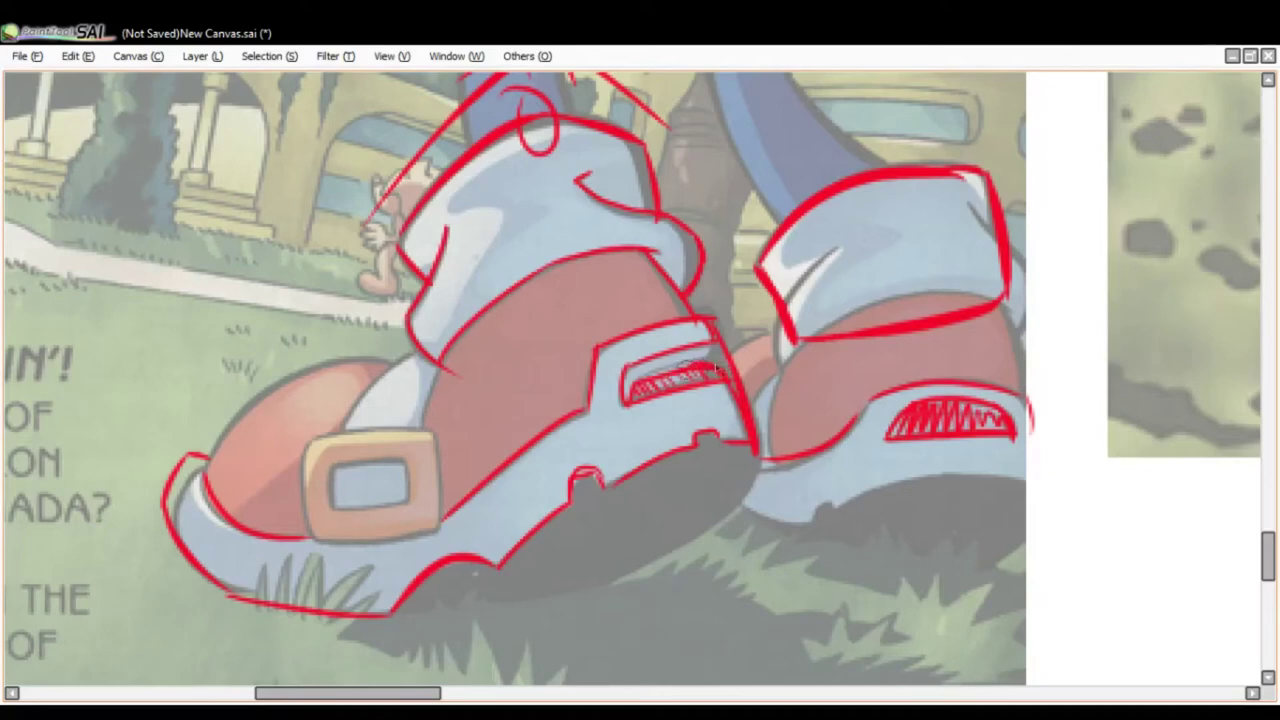
pyautogui.moveTo(636, 378); pyautogui.dragTo(700, 364)
pyautogui.hotkey('ctrl', 'z')
pyautogui.hotkey('ctrl', 'z')
pyautogui.hotkey('ctrl', 'z')
pyautogui.moveTo(744, 242); pyautogui.dragTo(711, 328)
pyautogui.hotkey('ctrl', 'z')
pyautogui.moveTo(771, 181)
pyautogui.mouseDown()
pyautogui.moveTo(718, 300)
pyautogui.moveTo(770, 289)
pyautogui.mouseUp()
pyautogui.hotkey('ctrl', 'z')
pyautogui.hotkey('ctrl', 'z')
pyautogui.hotkey('ctrl', 'z')
pyautogui.hotkey('ctrl', 'z')
pyautogui.hotkey('ctrl', 'z')
pyautogui.hotkey('ctrl', 'z')
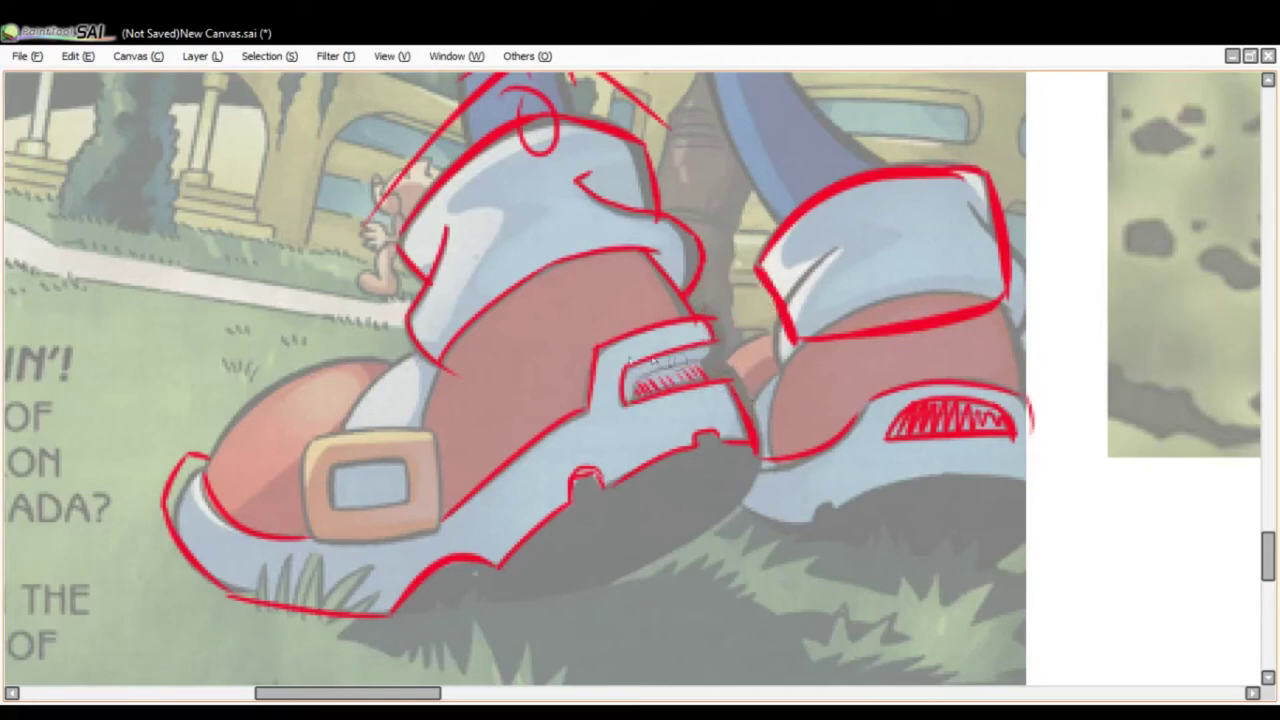
# Try a circle around the back of the buckled shoe's heel and a curve from its collar to the sole, undoing both.
pyautogui.moveTo(713, 340)
pyautogui.mouseDown()
pyautogui.moveTo(697, 342)
pyautogui.moveTo(740, 406)
pyautogui.moveTo(764, 334)
pyautogui.mouseUp()
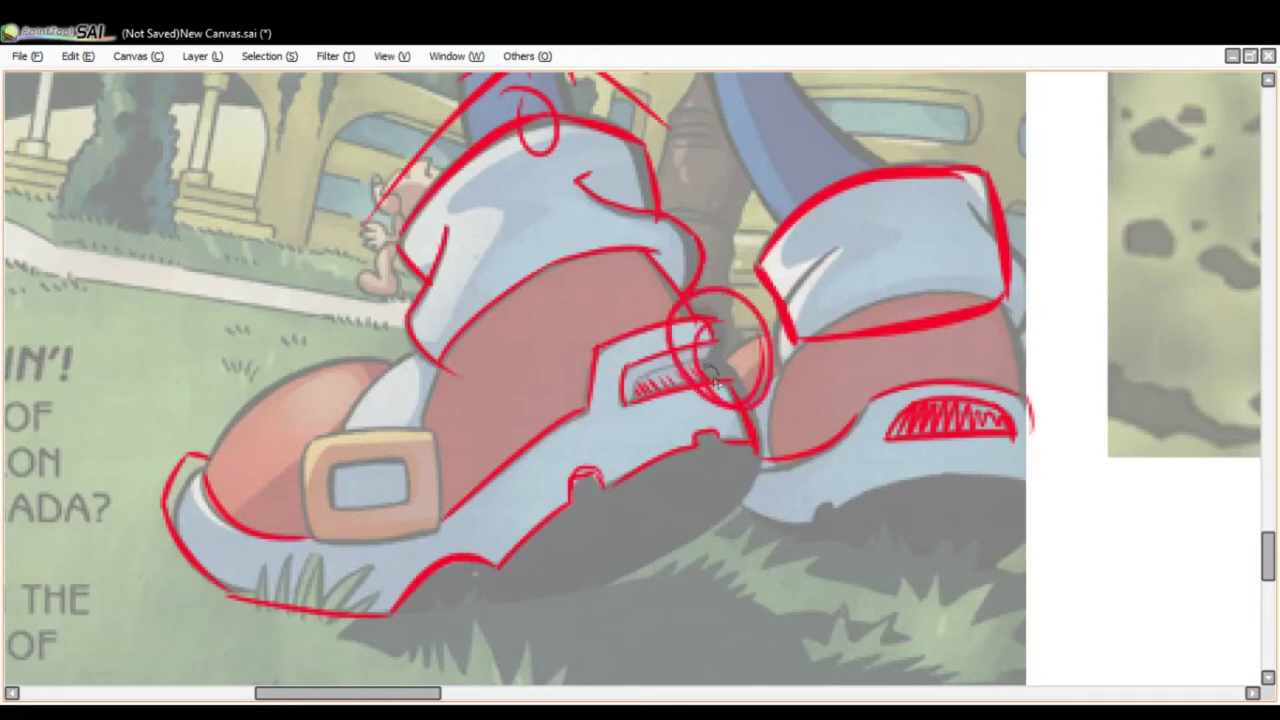
pyautogui.hotkey('ctrl', 'z')
pyautogui.hotkey('ctrl', 'z')
pyautogui.moveTo(652, 258); pyautogui.dragTo(781, 488)
pyautogui.hotkey('ctrl', 'z')
pyautogui.moveTo(650, 252)
pyautogui.mouseDown()
pyautogui.moveTo(758, 440)
pyautogui.moveTo(735, 528)
pyautogui.mouseUp()
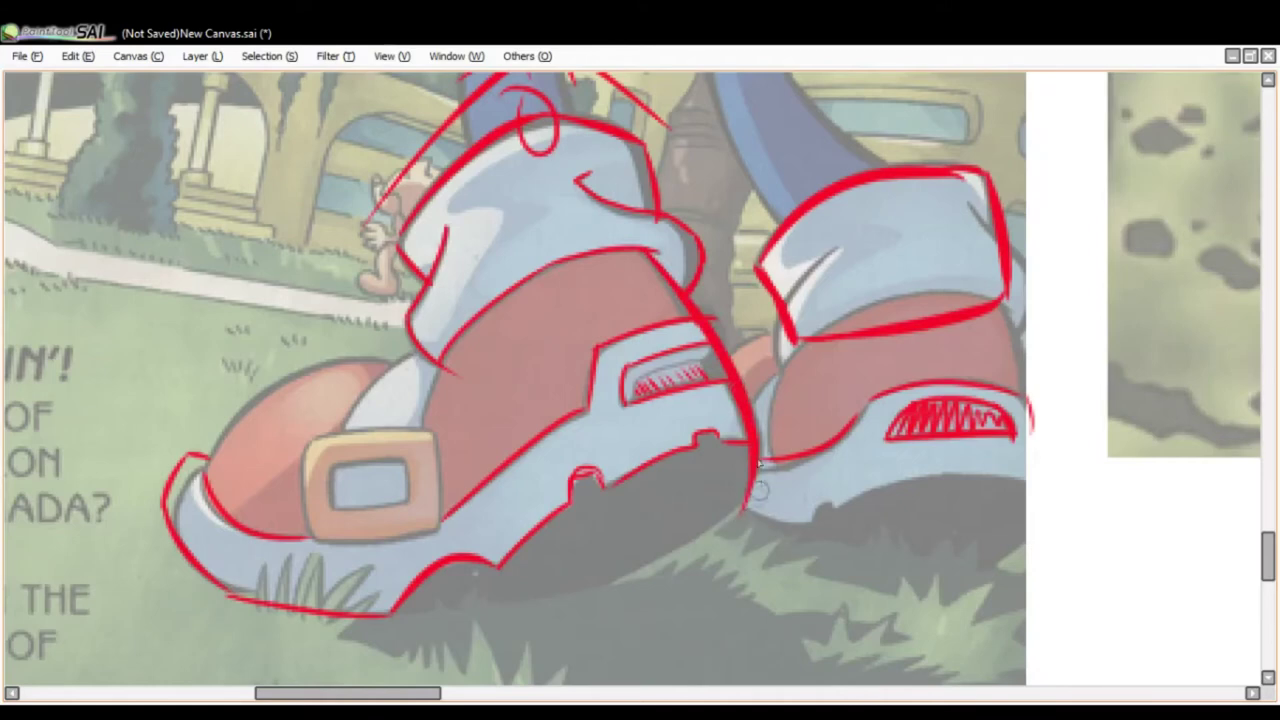
pyautogui.hotkey('ctrl', 'z')
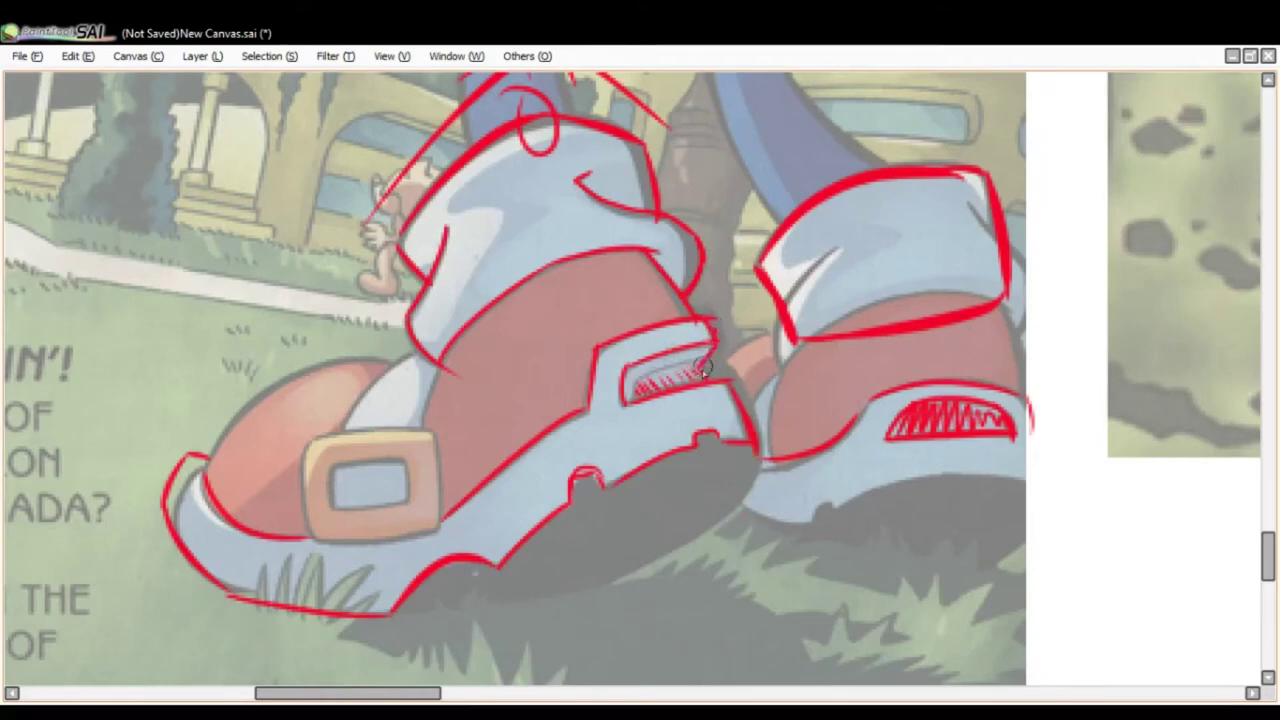
# Add strokes inside the buckled shoe's heel slot and circle the whole heel area with a thick ring.
pyautogui.moveTo(698, 363); pyautogui.dragTo(634, 383)
pyautogui.moveTo(718, 315)
pyautogui.mouseDown()
pyautogui.moveTo(625, 295)
pyautogui.moveTo(800, 320)
pyautogui.moveTo(724, 292)
pyautogui.mouseUp()
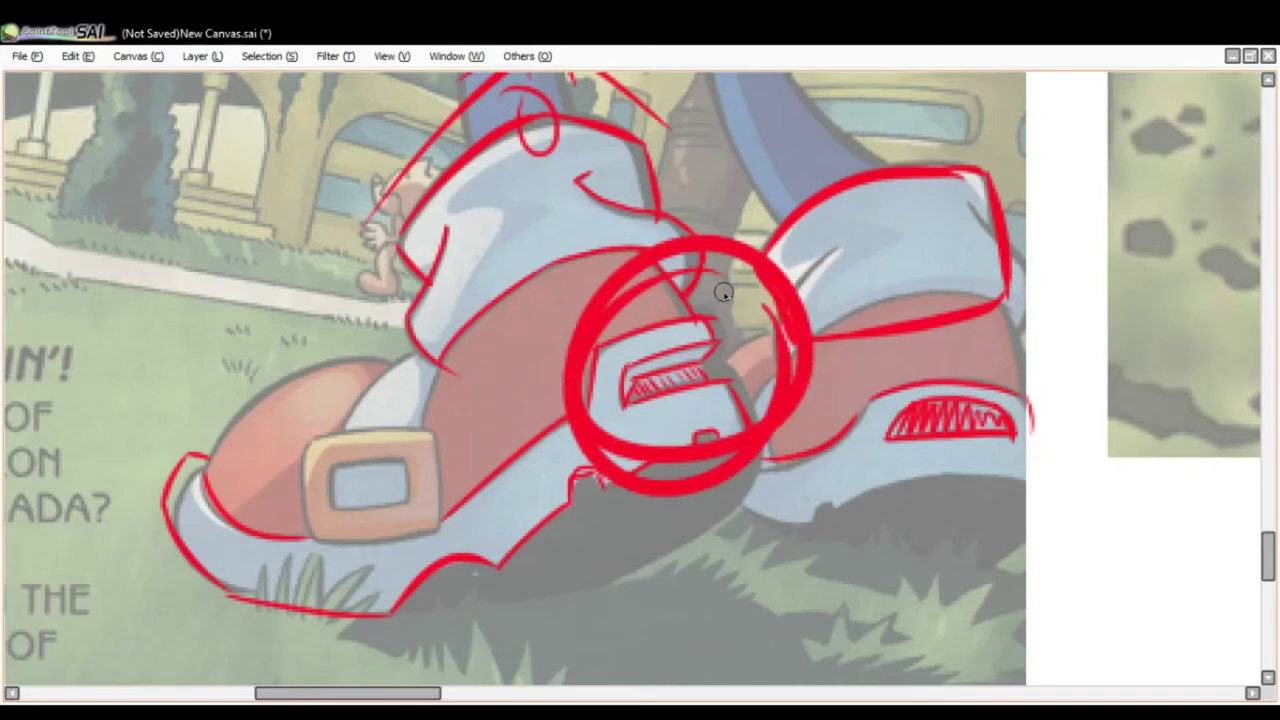
# Sketch a separate heel block with its slot on the grass above the toe and connect it to the circled heel with a double-headed arrow.
pyautogui.moveTo(180, 340)
pyautogui.mouseDown()
pyautogui.moveTo(278, 280)
pyautogui.moveTo(190, 385)
pyautogui.moveTo(284, 302)
pyautogui.moveTo(245, 360)
pyautogui.moveTo(300, 325)
pyautogui.moveTo(244, 350)
pyautogui.moveTo(285, 308)
pyautogui.moveTo(292, 340)
pyautogui.moveTo(296, 311)
pyautogui.mouseUp()
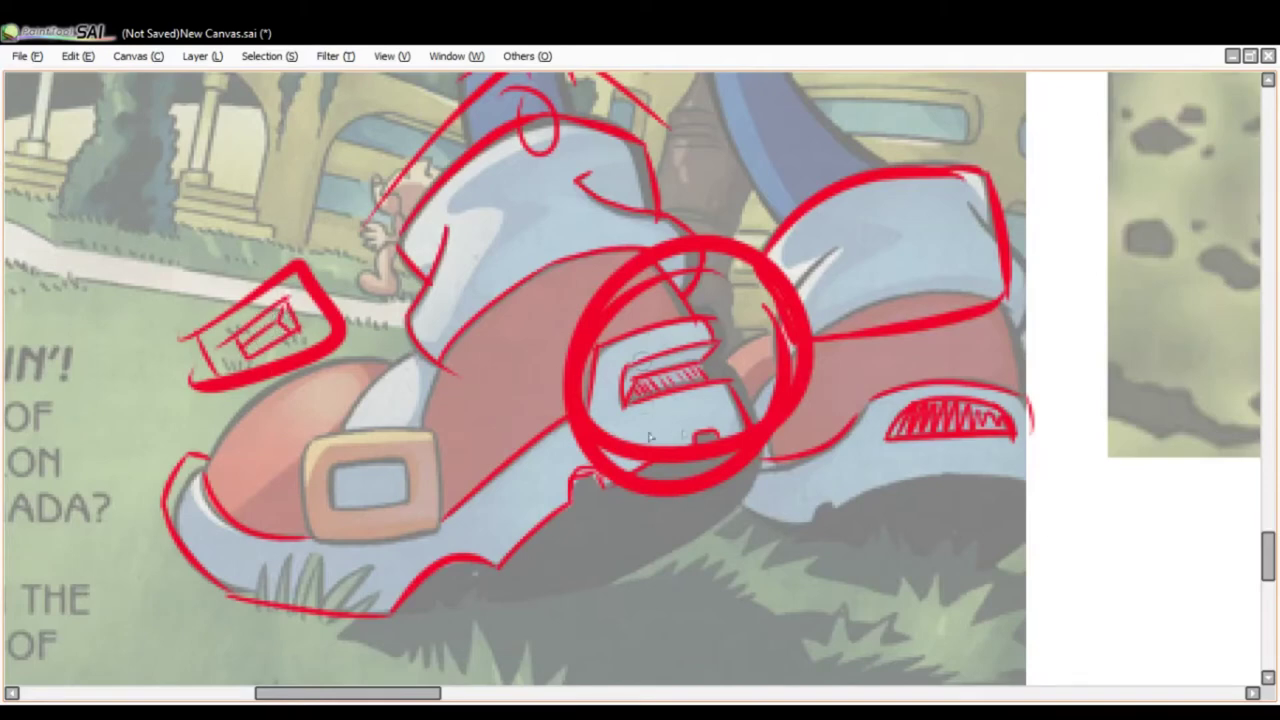
pyautogui.moveTo(338, 348); pyautogui.dragTo(632, 384)
pyautogui.moveTo(634, 384)
pyautogui.mouseDown()
pyautogui.moveTo(566, 344)
pyautogui.moveTo(542, 426)
pyautogui.mouseUp()
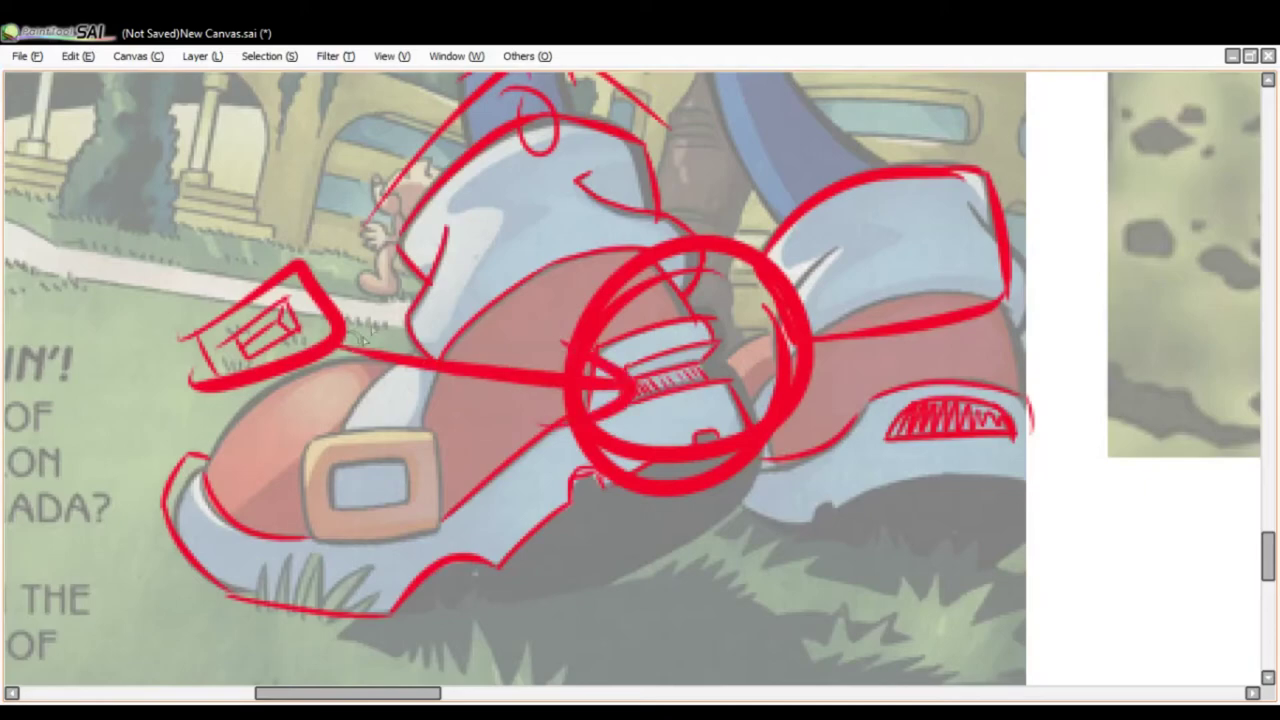
pyautogui.moveTo(342, 328); pyautogui.dragTo(398, 312)
pyautogui.moveTo(317, 360); pyautogui.dragTo(378, 394)
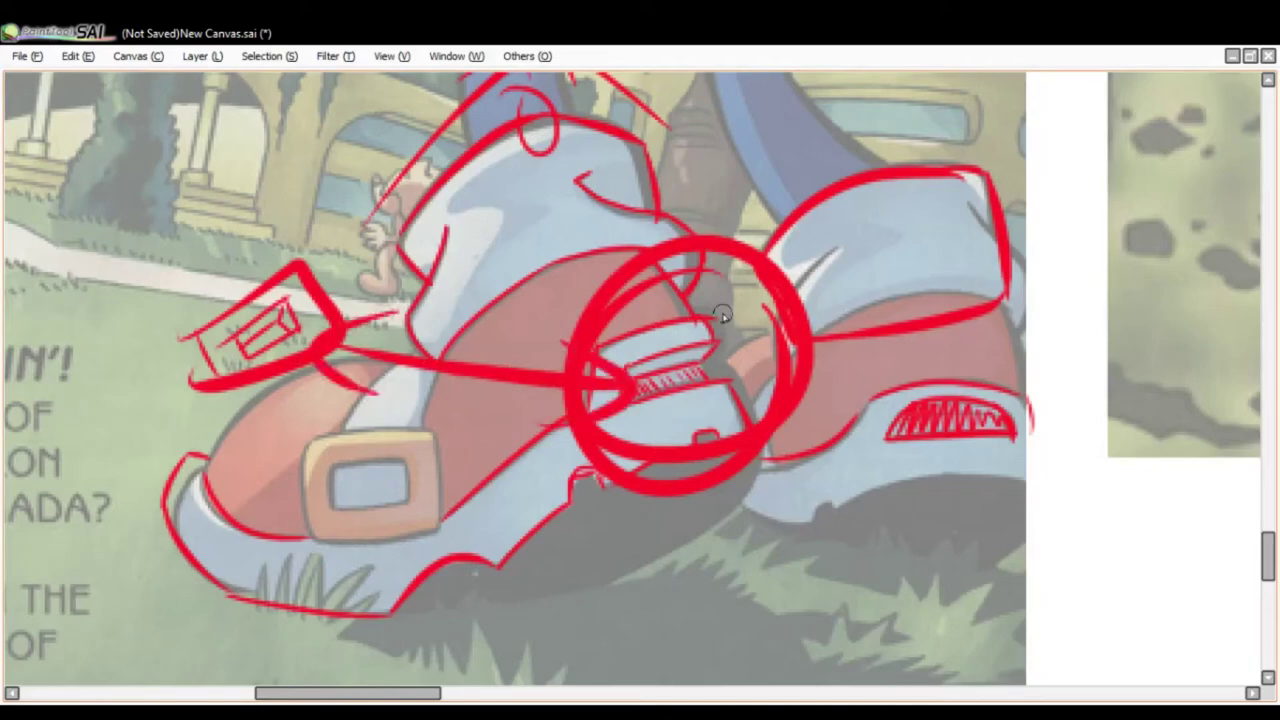
# Clear the red strokes from the buckled-shoe panel and look over the other comic reference panels.
pyautogui.press('Tab')
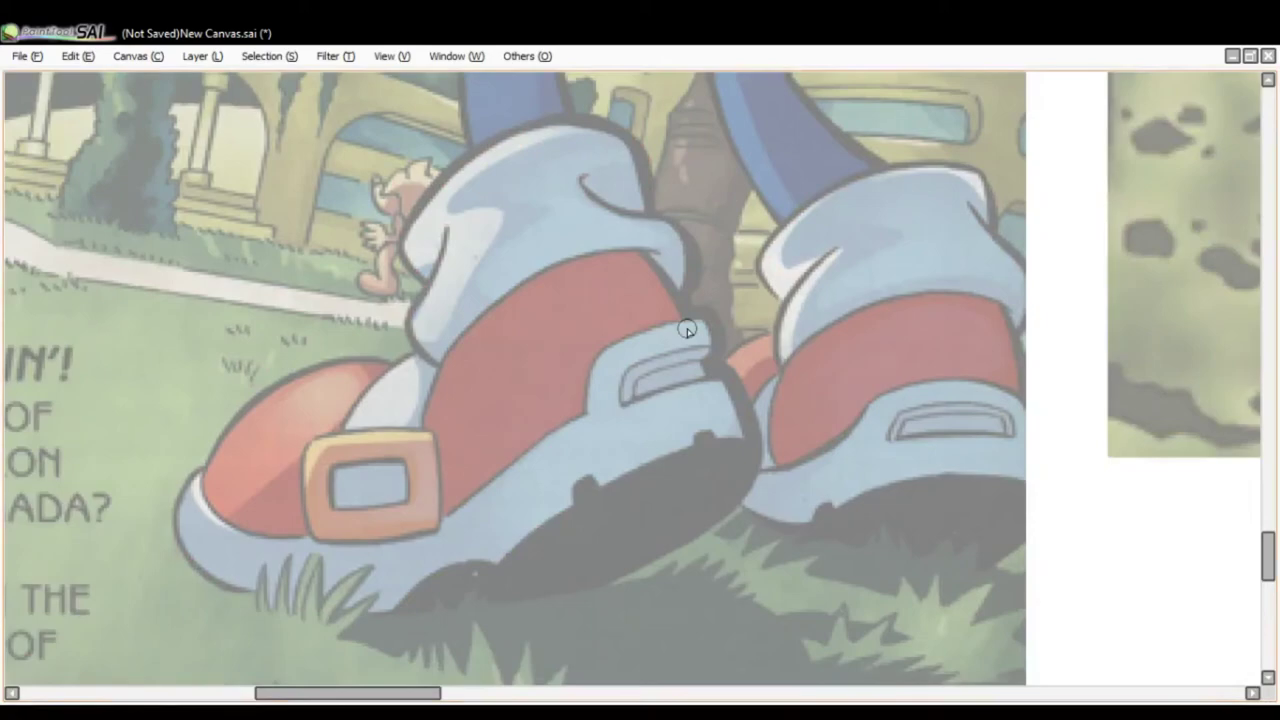
pyautogui.scroll(-5, 686, 330)
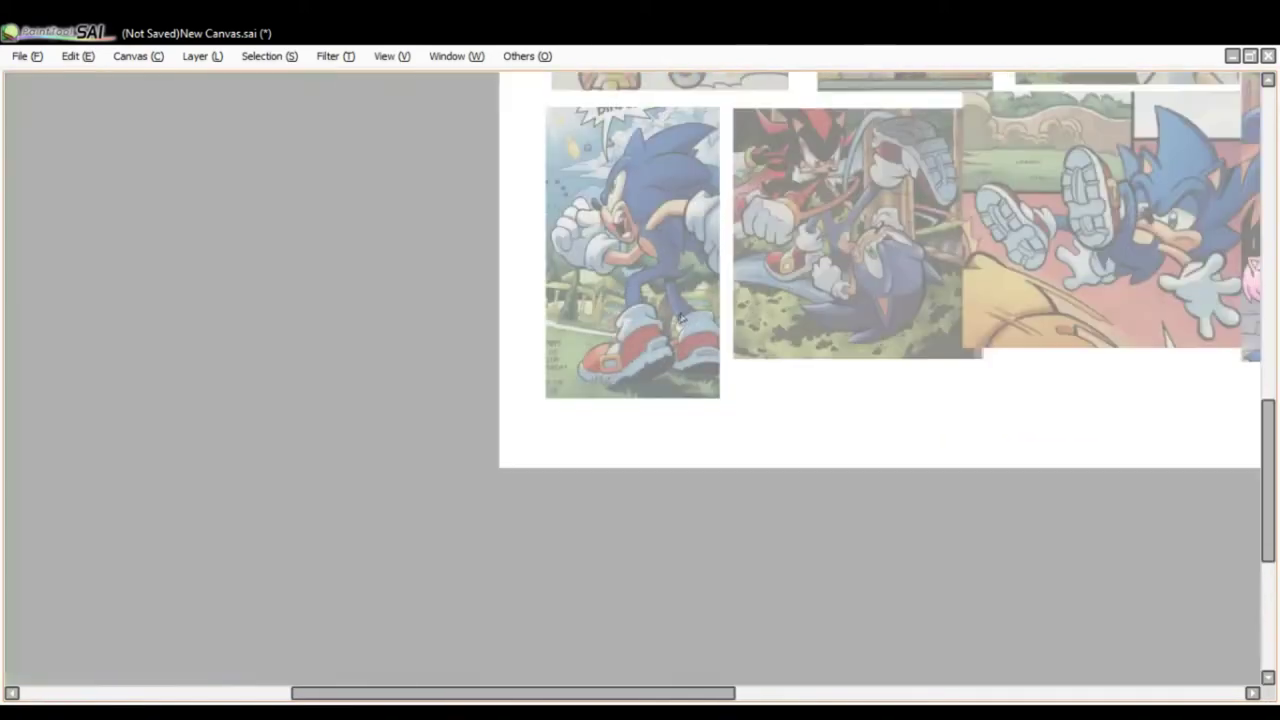
pyautogui.scroll(-1, 697, 285)
pyautogui.scroll(4, 680, 310)
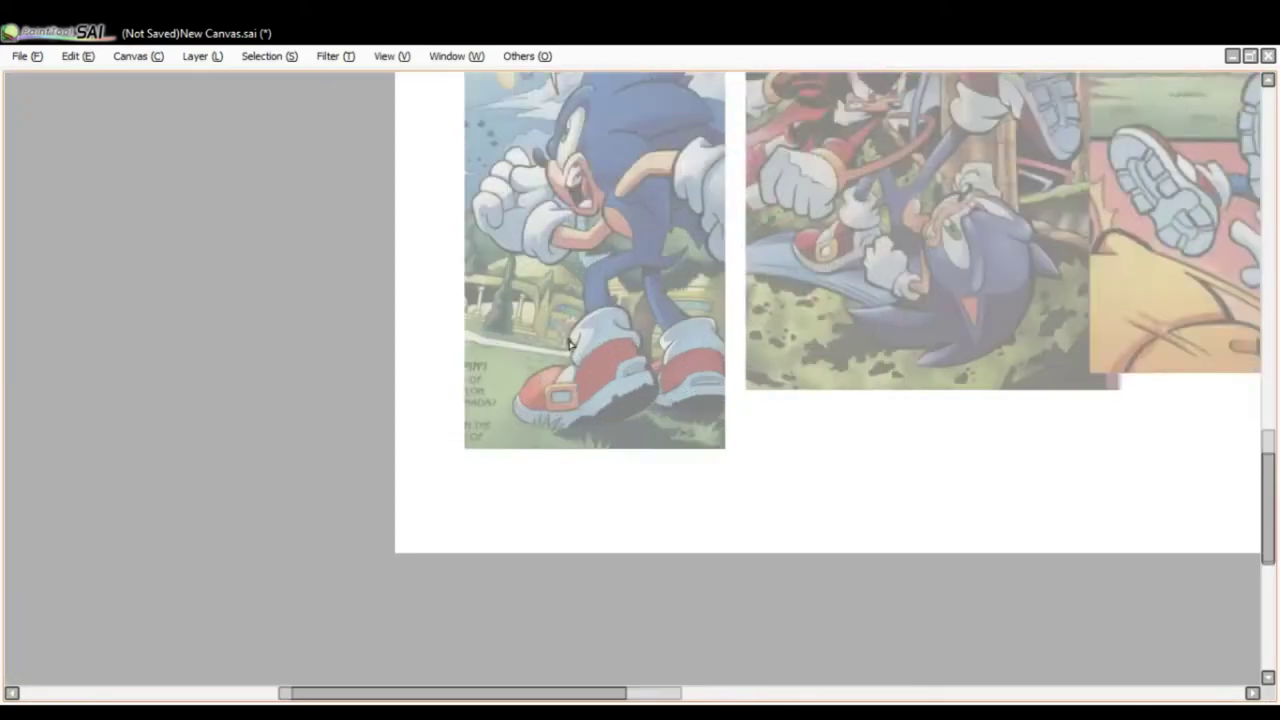
pyautogui.moveTo(684, 291); pyautogui.dragTo(543, 462)
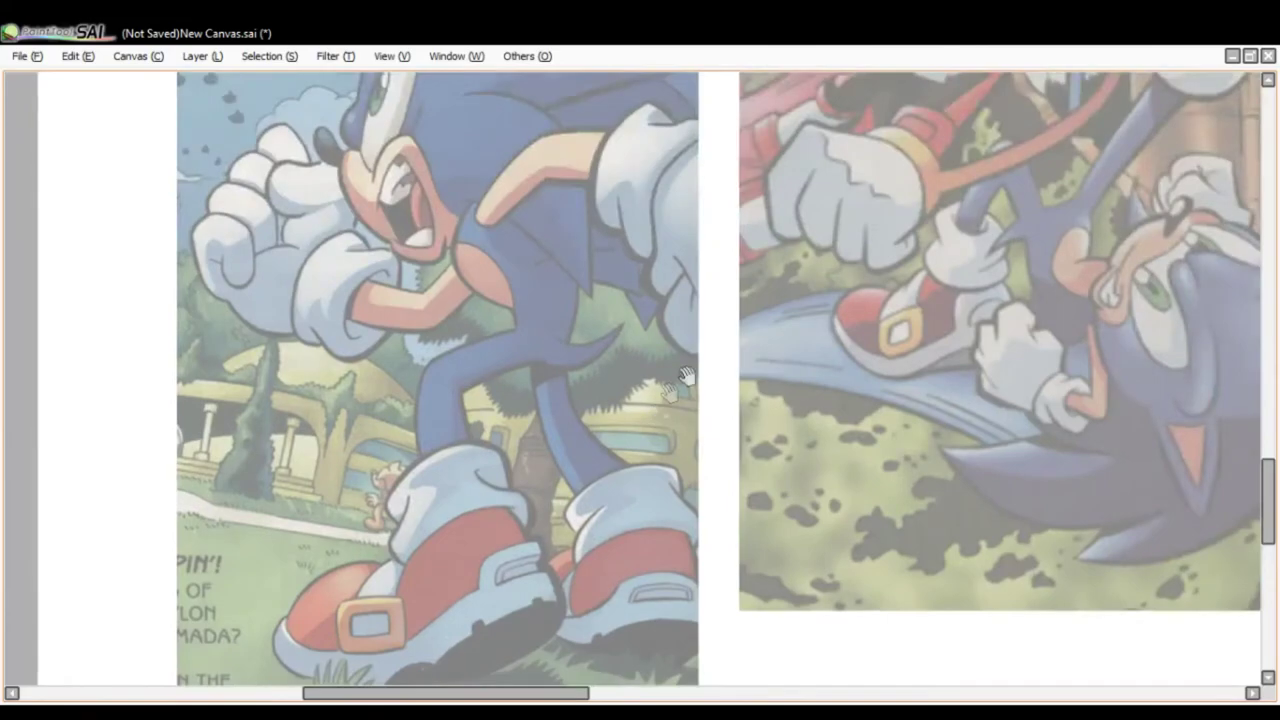
pyautogui.moveTo(684, 225); pyautogui.dragTo(629, 577)
pyautogui.moveTo(734, 195); pyautogui.dragTo(629, 480)
pyautogui.moveTo(780, 472); pyautogui.dragTo(443, 517)
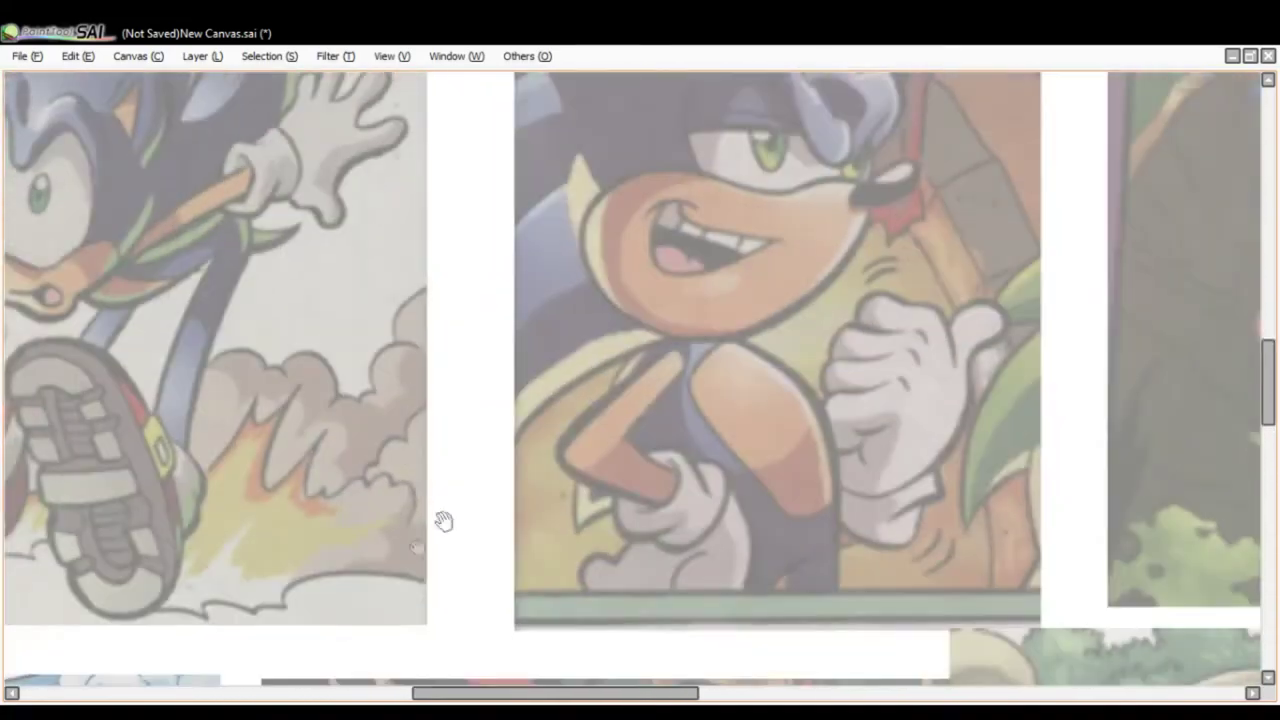
pyautogui.scroll(-4, 451, 517)
pyautogui.scroll(-1, 584, 312)
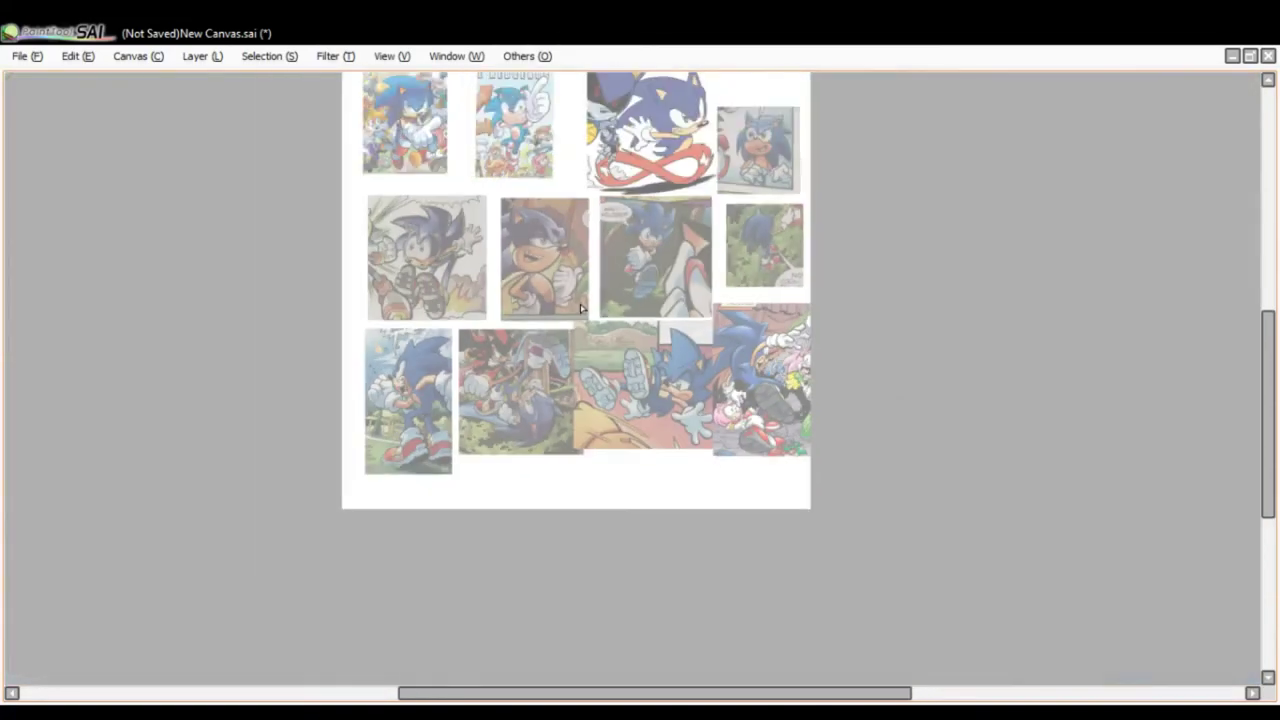
pyautogui.scroll(2, 396, 414)
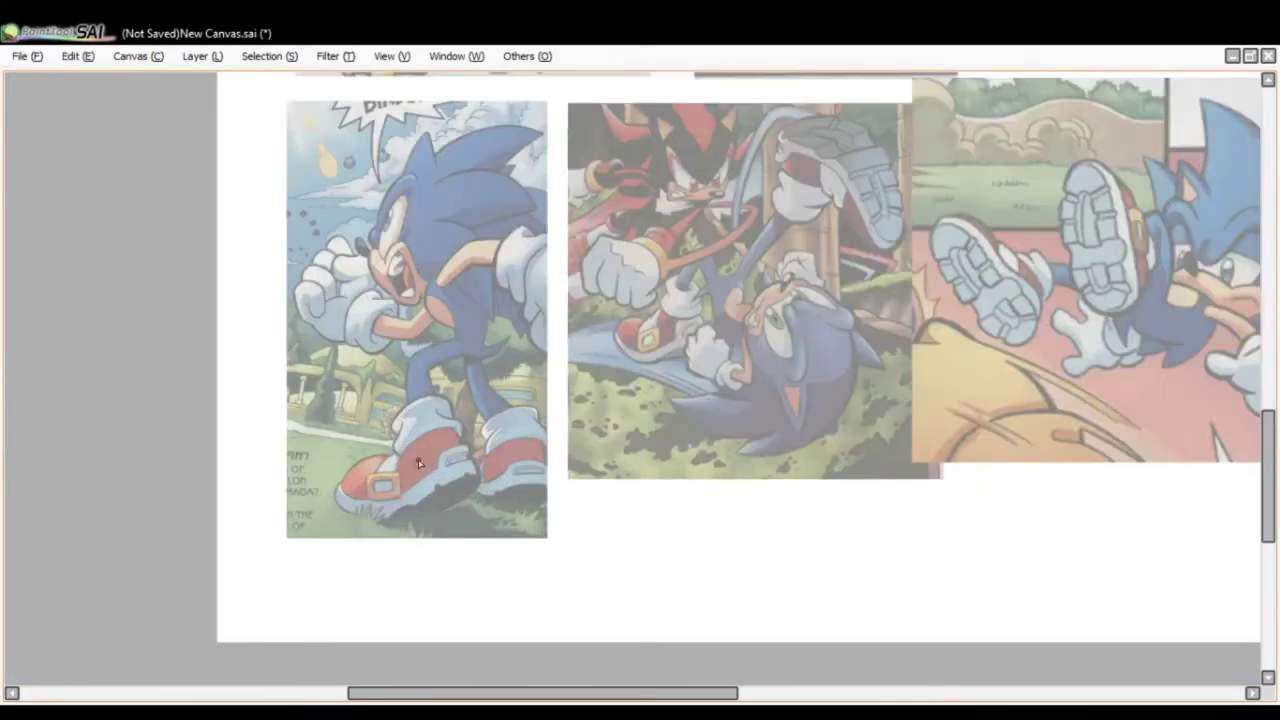
pyautogui.scroll(-1, 424, 455)
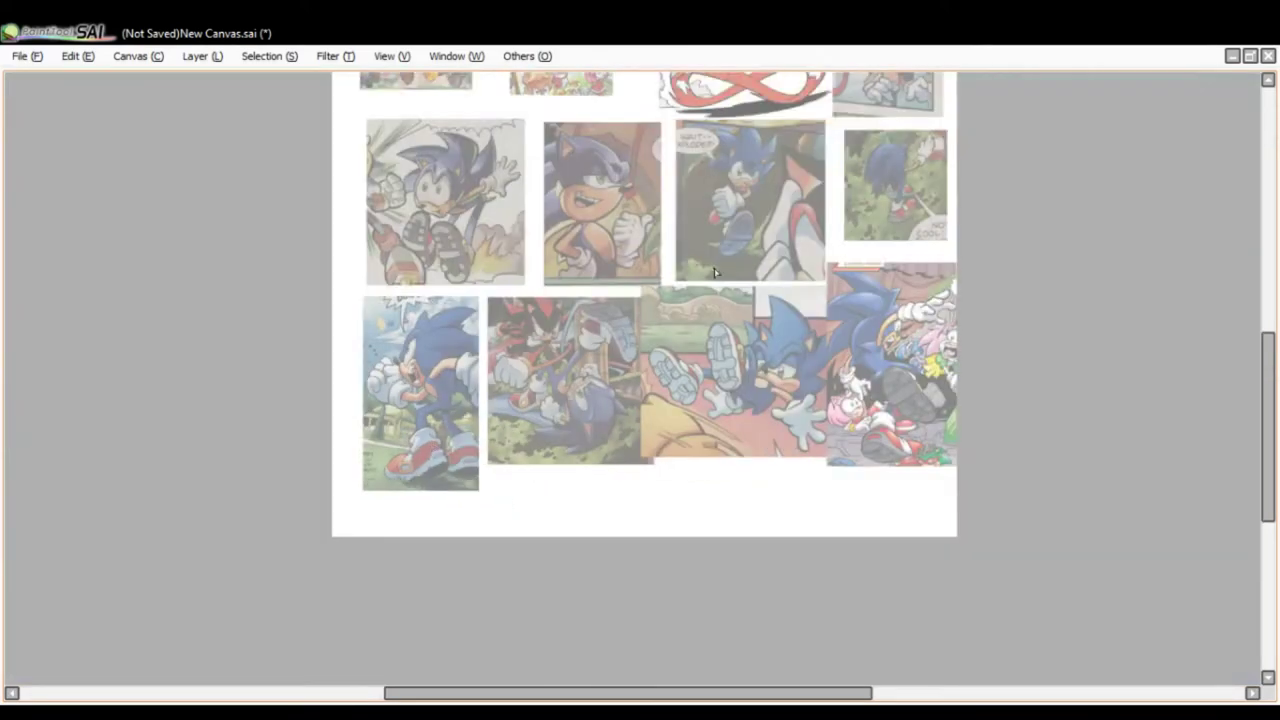
# Outline the near shoe in the rear-view "NOT COOL!" panel as a rounded heel shape joined to a toe shape.
pyautogui.scroll(1, 977, 166)
pyautogui.scroll(2, 914, 243)
pyautogui.scroll(1, 737, 334)
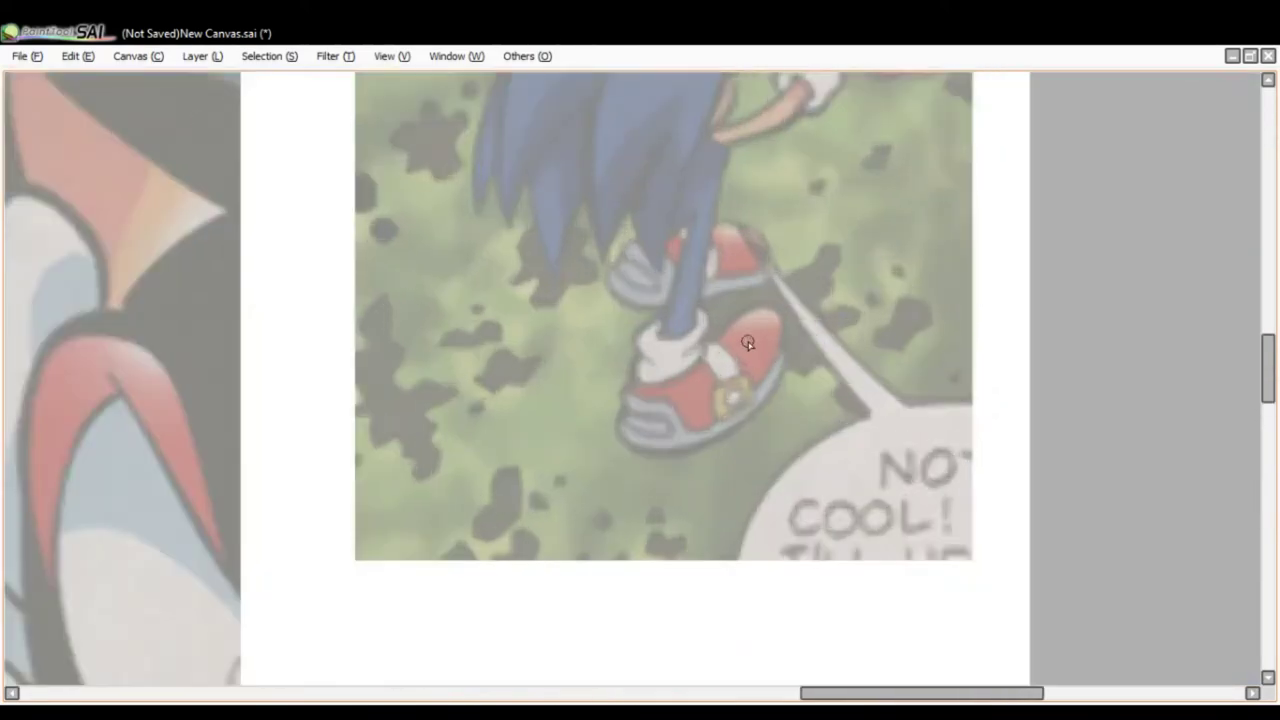
pyautogui.moveTo(797, 413); pyautogui.dragTo(745, 544)
pyautogui.moveTo(649, 484)
pyautogui.mouseDown()
pyautogui.moveTo(695, 436)
pyautogui.moveTo(718, 505)
pyautogui.mouseUp()
pyautogui.moveTo(649, 484)
pyautogui.mouseDown()
pyautogui.moveTo(565, 530)
pyautogui.moveTo(657, 565)
pyautogui.moveTo(662, 496)
pyautogui.moveTo(683, 519)
pyautogui.moveTo(666, 565)
pyautogui.moveTo(618, 577)
pyautogui.moveTo(750, 462)
pyautogui.mouseUp()
pyautogui.hotkey('ctrl', 'z')
pyautogui.moveTo(624, 580); pyautogui.dragTo(741, 469)
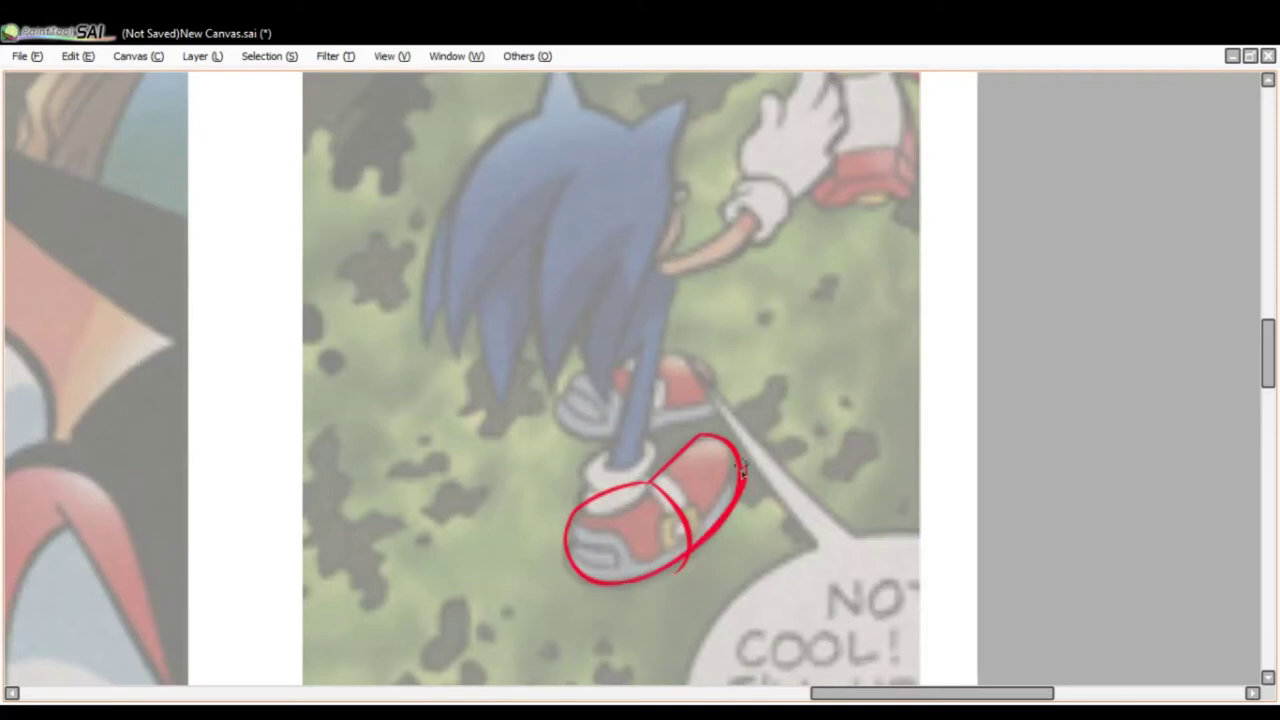
# Outline the far shoe as two joined rounded shapes and draw a straight direction line up each leg.
pyautogui.moveTo(591, 375)
pyautogui.mouseDown()
pyautogui.moveTo(704, 360)
pyautogui.moveTo(721, 390)
pyautogui.moveTo(633, 428)
pyautogui.moveTo(594, 413)
pyautogui.moveTo(589, 379)
pyautogui.moveTo(588, 445)
pyautogui.mouseUp()
pyautogui.moveTo(638, 358)
pyautogui.mouseDown()
pyautogui.moveTo(660, 405)
pyautogui.moveTo(648, 438)
pyautogui.mouseUp()
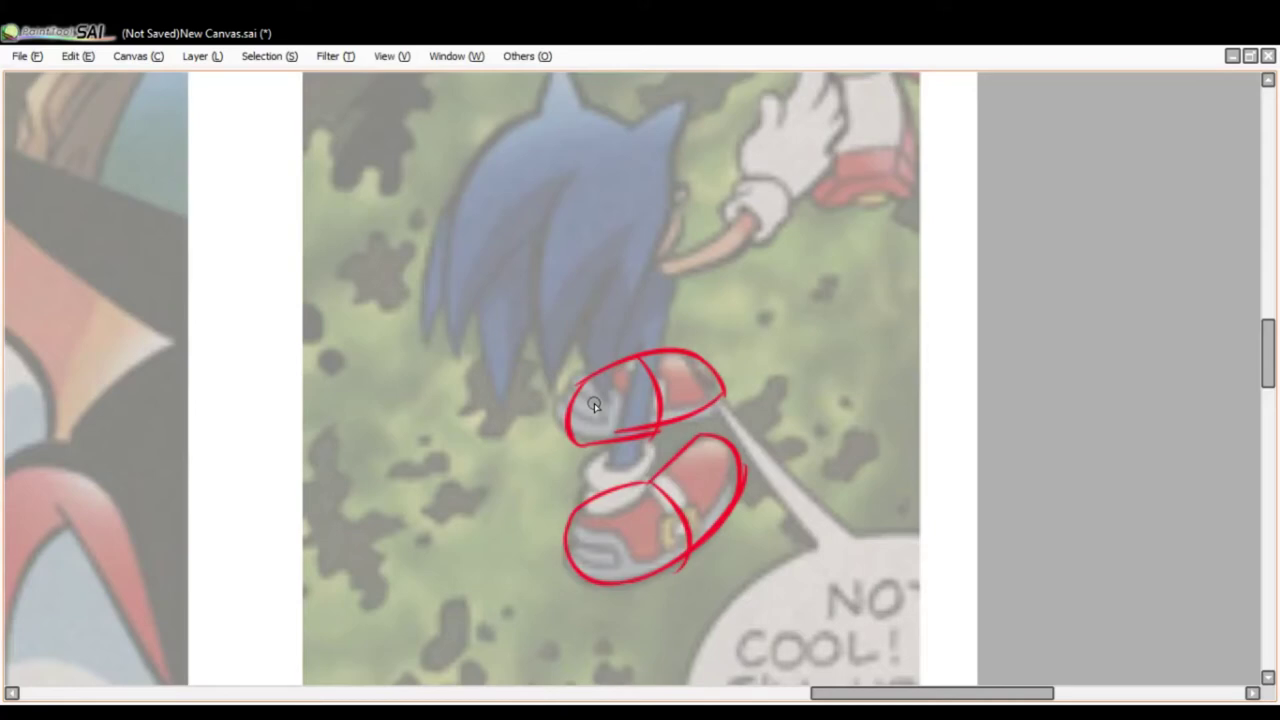
pyautogui.moveTo(612, 516); pyautogui.dragTo(651, 296)
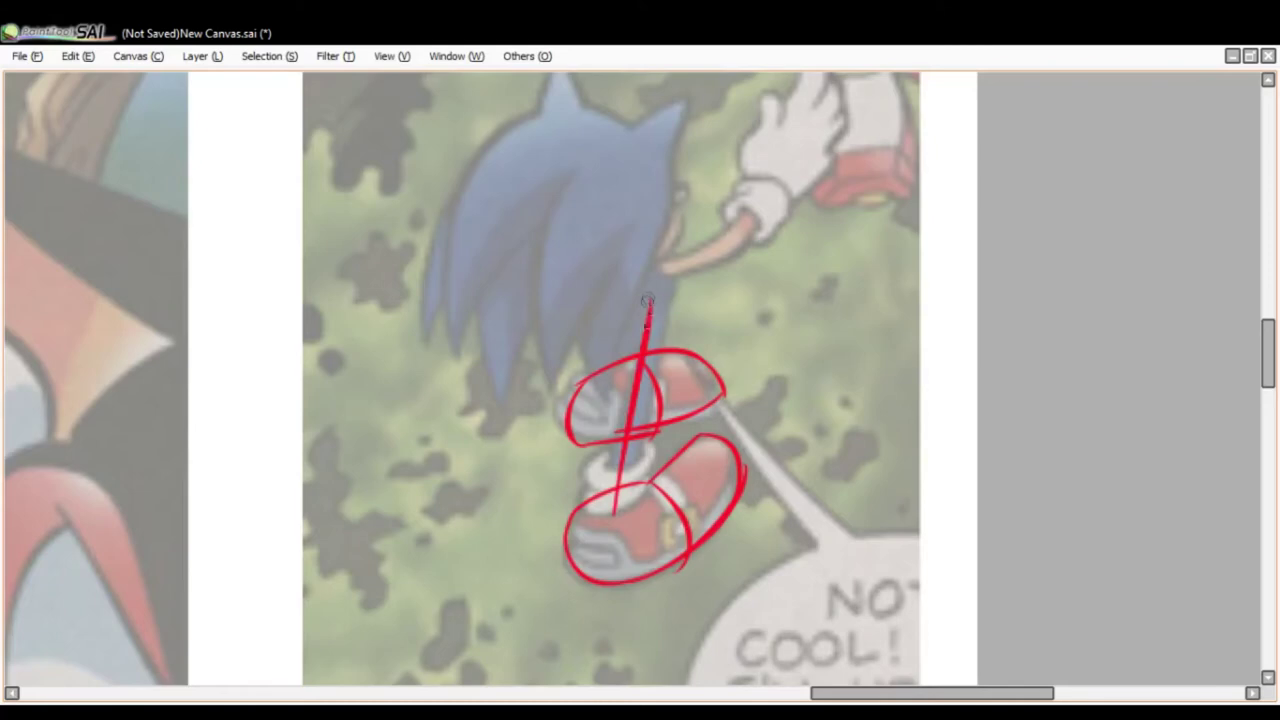
pyautogui.moveTo(606, 404); pyautogui.dragTo(636, 285)
# Undo all the shoe outlines and leg lines in the rear-view panel.
pyautogui.moveTo(767, 509); pyautogui.dragTo(854, 374)
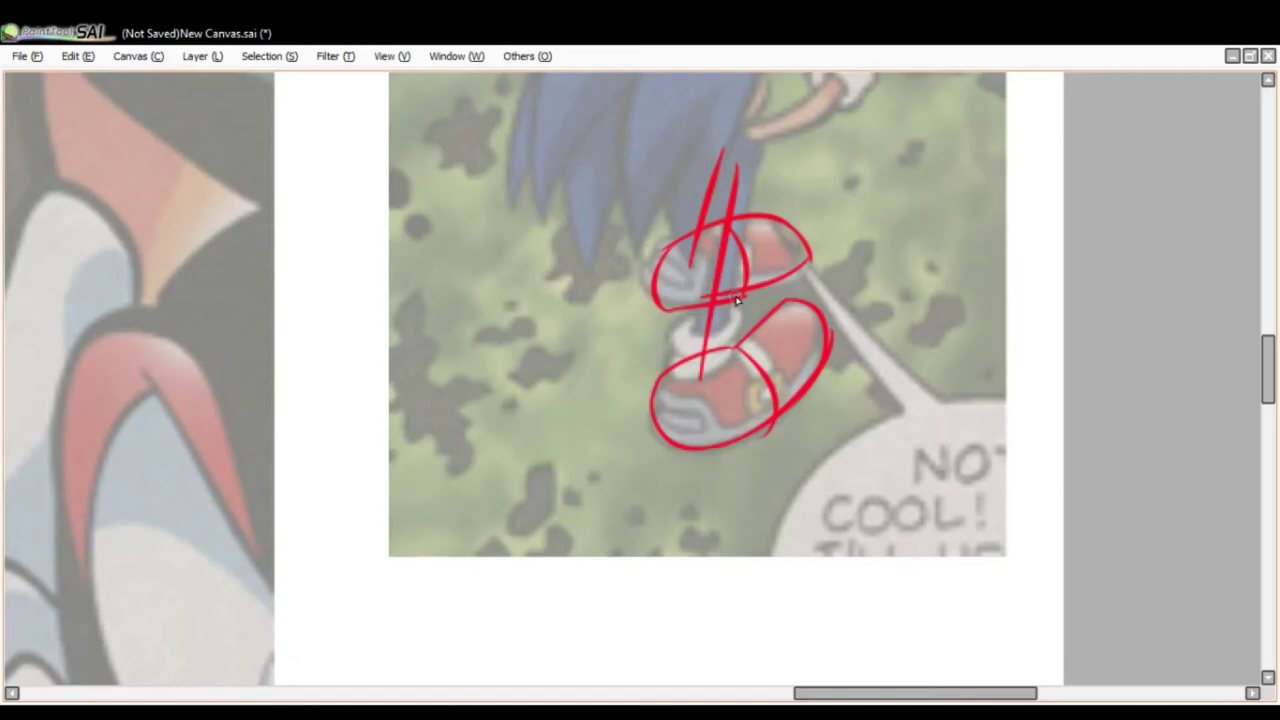
pyautogui.scroll(-2, 737, 300)
pyautogui.scroll(2, 737, 300)
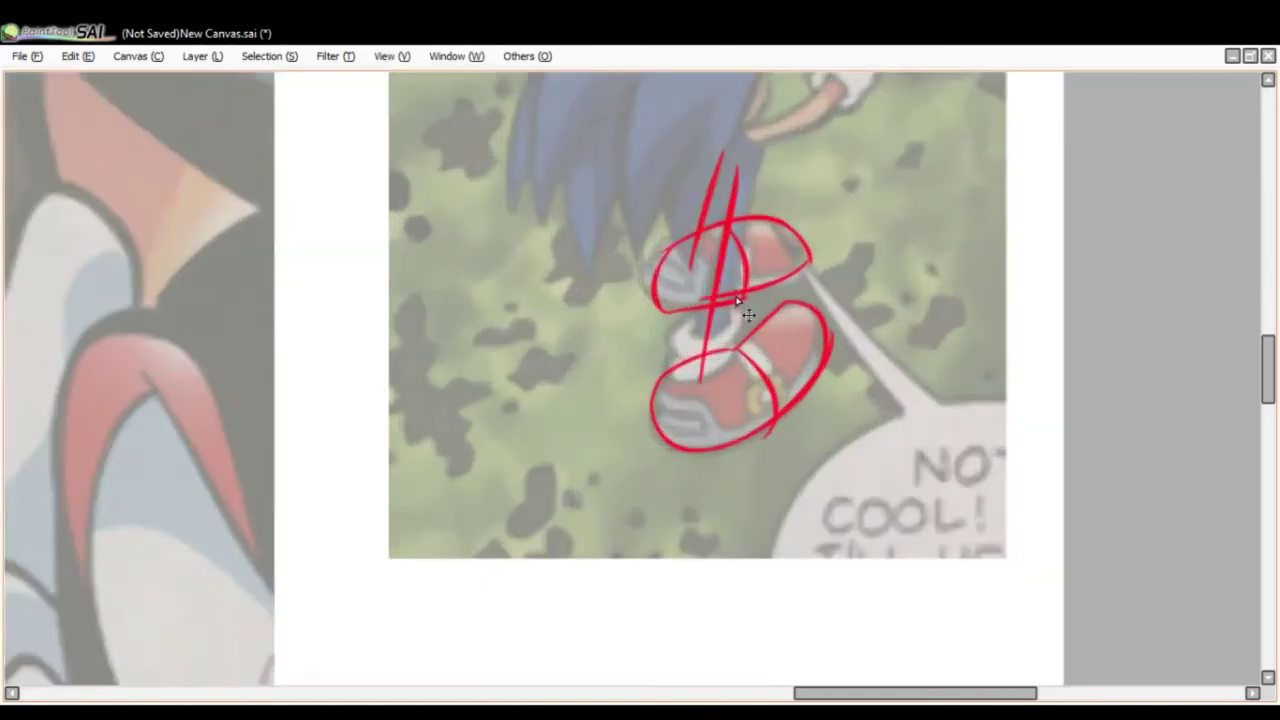
pyautogui.hotkey('ctrl', 'z')
pyautogui.hotkey('ctrl', 'z')
pyautogui.hotkey('ctrl', 'z')
pyautogui.hotkey('ctrl', 'z')
pyautogui.hotkey('ctrl', 'z')
pyautogui.hotkey('ctrl', 'z')
pyautogui.hotkey('ctrl', 'z')
pyautogui.hotkey('ctrl', 'z')
pyautogui.hotkey('ctrl', 'z')
pyautogui.hotkey('ctrl', 'z')
pyautogui.hotkey('ctrl', 'z')
# Try two simple wedge-shaped shoe forms beside Sonic's feet, then undo them.
pyautogui.moveTo(893, 362)
pyautogui.mouseDown()
pyautogui.moveTo(814, 394)
pyautogui.moveTo(862, 495)
pyautogui.moveTo(931, 354)
pyautogui.moveTo(746, 466)
pyautogui.mouseUp()
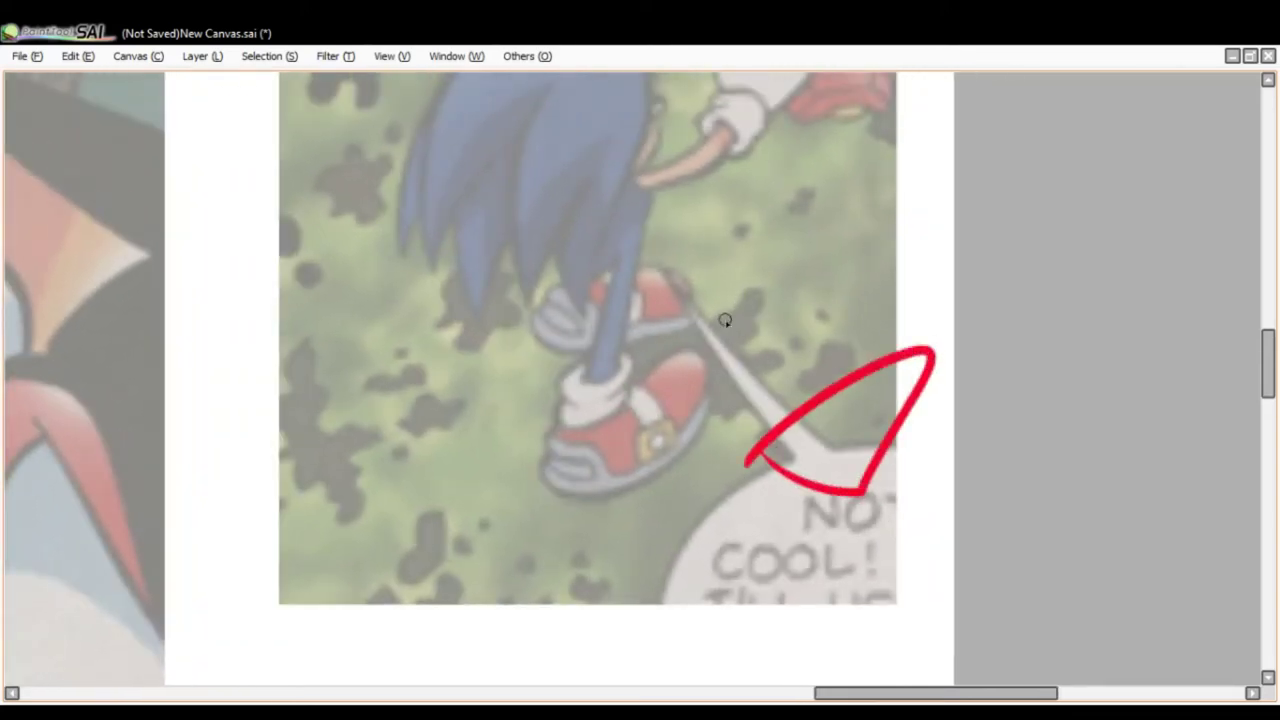
pyautogui.moveTo(745, 280)
pyautogui.mouseDown()
pyautogui.moveTo(880, 290)
pyautogui.moveTo(733, 283)
pyautogui.mouseUp()
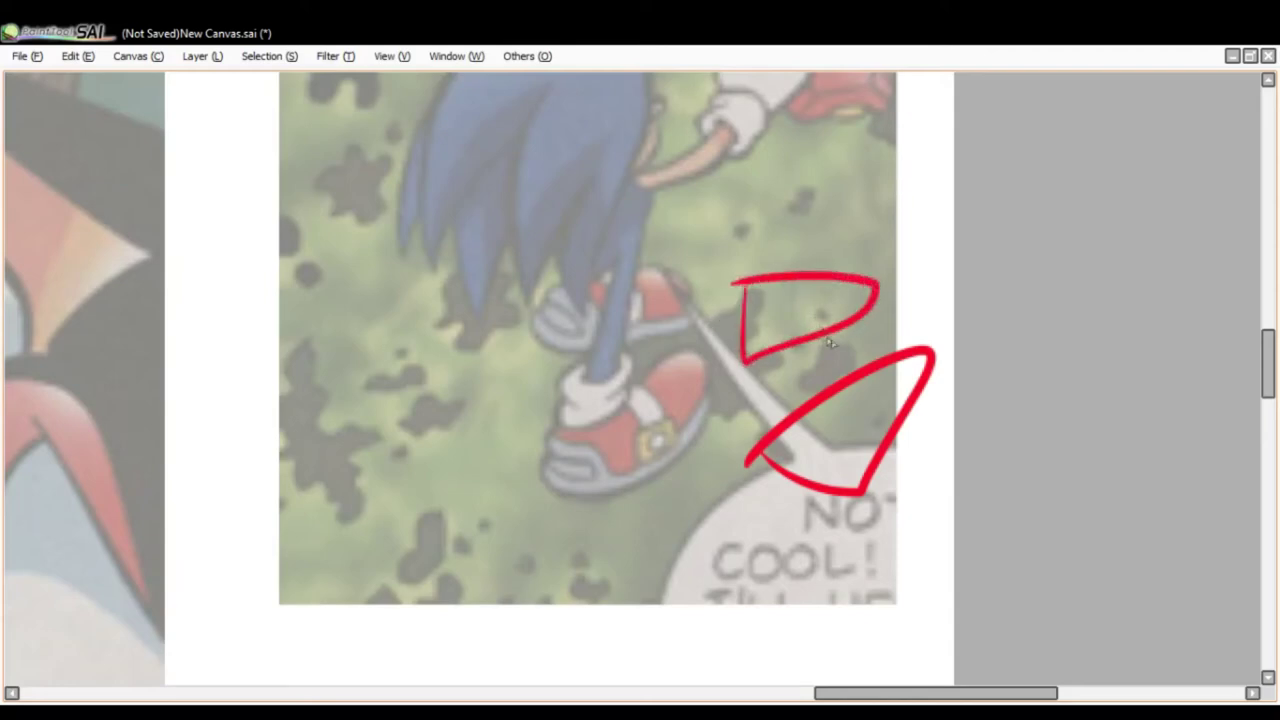
pyautogui.hotkey('ctrl', 'z')
pyautogui.hotkey('ctrl', 'z')
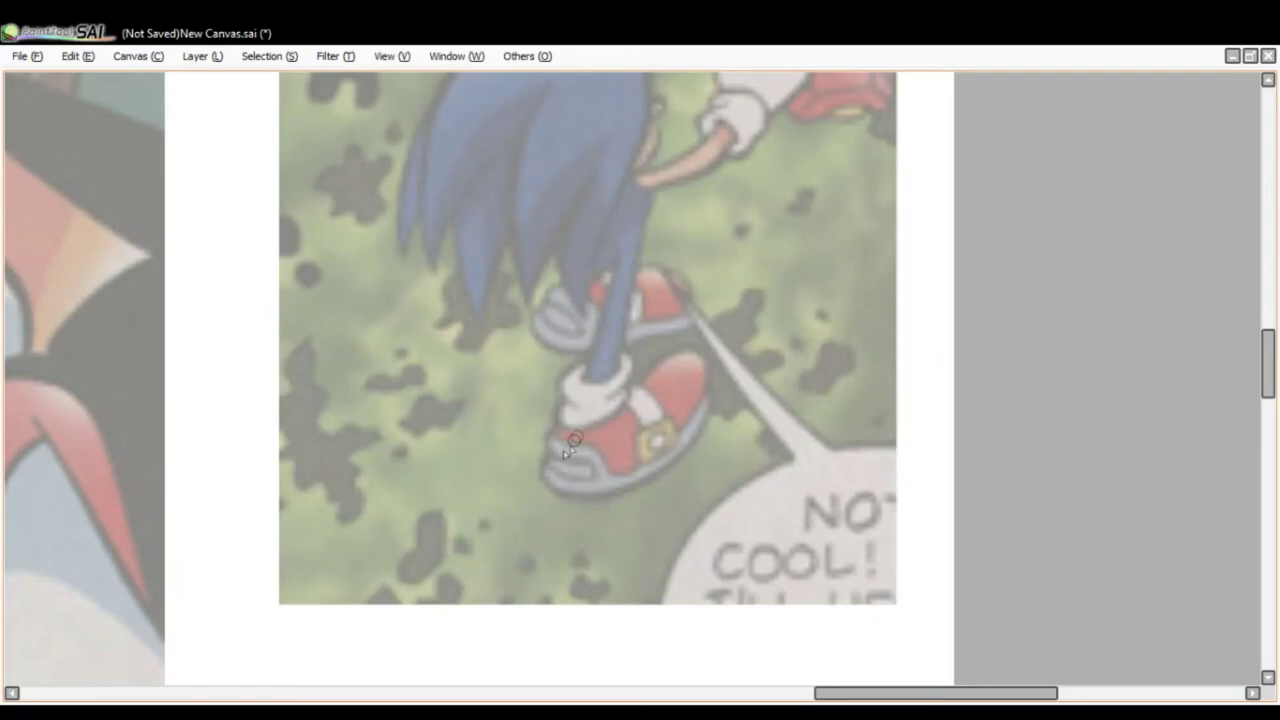
# Try a curve around the near shoe's heel and along its sole, undoing each attempt.
pyautogui.moveTo(557, 408)
pyautogui.mouseDown()
pyautogui.moveTo(637, 478)
pyautogui.moveTo(705, 365)
pyautogui.mouseUp()
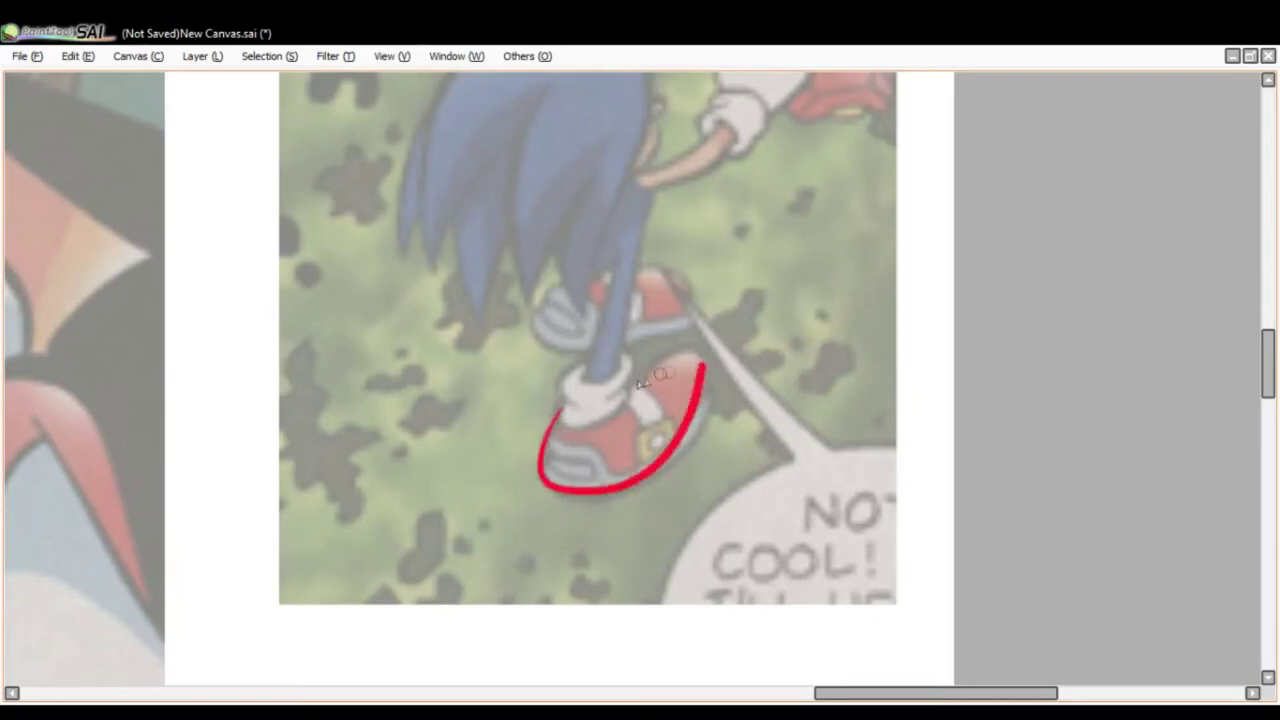
pyautogui.hotkey('ctrl', 'z')
pyautogui.moveTo(562, 410); pyautogui.dragTo(588, 495)
pyautogui.hotkey('ctrl', 'z')
# Draw a pointed wedge over the near shoe and a matching wedge over the far shoe, redoing the far one.
pyautogui.moveTo(557, 408)
pyautogui.mouseDown()
pyautogui.moveTo(623, 488)
pyautogui.moveTo(714, 375)
pyautogui.moveTo(558, 410)
pyautogui.mouseUp()
pyautogui.moveTo(572, 278)
pyautogui.mouseDown()
pyautogui.moveTo(540, 354)
pyautogui.moveTo(710, 304)
pyautogui.moveTo(562, 350)
pyautogui.moveTo(600, 354)
pyautogui.moveTo(667, 265)
pyautogui.mouseUp()
pyautogui.hotkey('ctrl', 'z')
pyautogui.hotkey('ctrl', 'z')
pyautogui.hotkey('ctrl', 'z')
pyautogui.moveTo(522, 316); pyautogui.dragTo(667, 268)
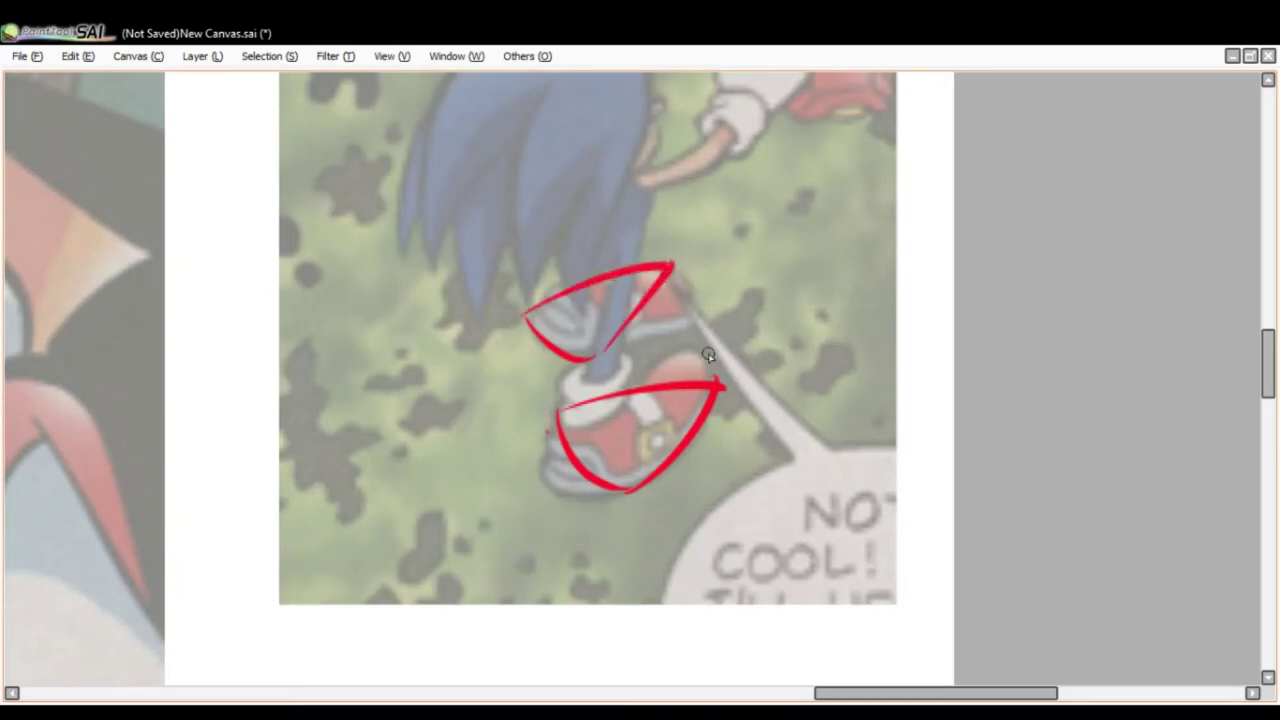
# Add a circle at each ankle, a line up each leg and an oval for the lower body.
pyautogui.scroll(-2, 673, 376)
pyautogui.scroll(1, 664, 319)
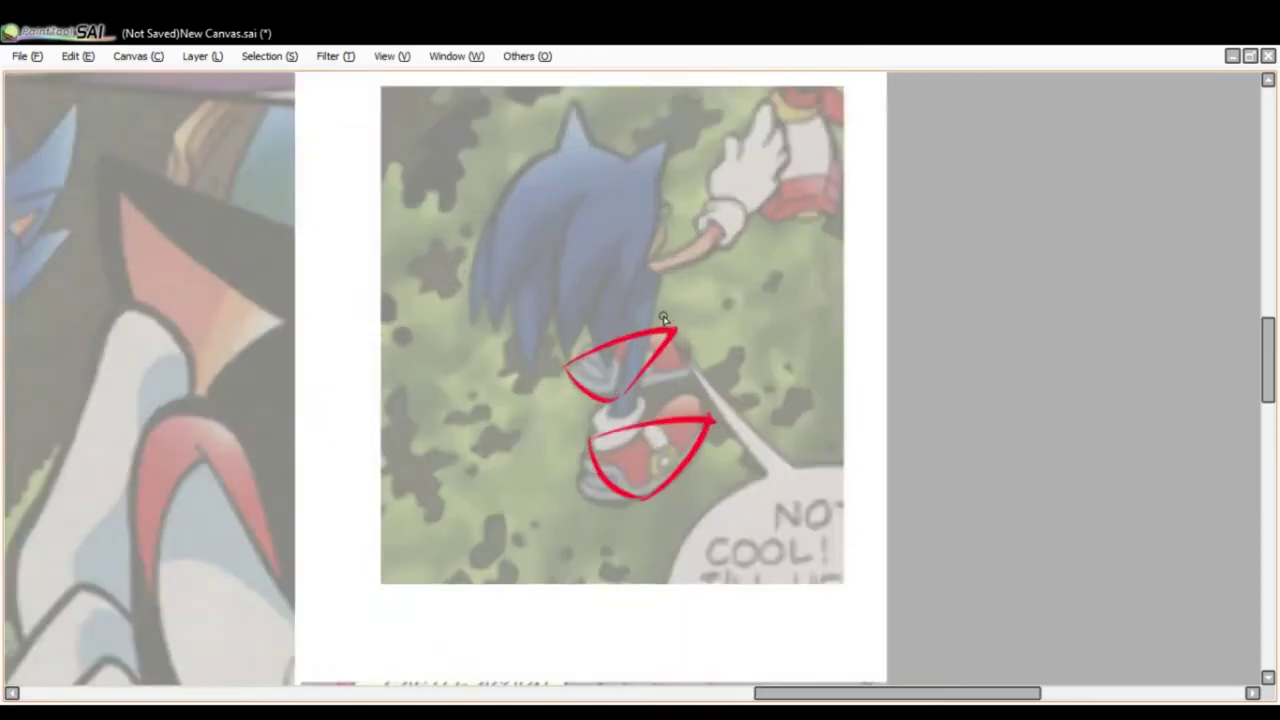
pyautogui.moveTo(612, 409)
pyautogui.mouseDown()
pyautogui.moveTo(625, 461)
pyautogui.moveTo(622, 394)
pyautogui.mouseUp()
pyautogui.moveTo(584, 338)
pyautogui.mouseDown()
pyautogui.moveTo(615, 340)
pyautogui.moveTo(623, 310)
pyautogui.mouseUp()
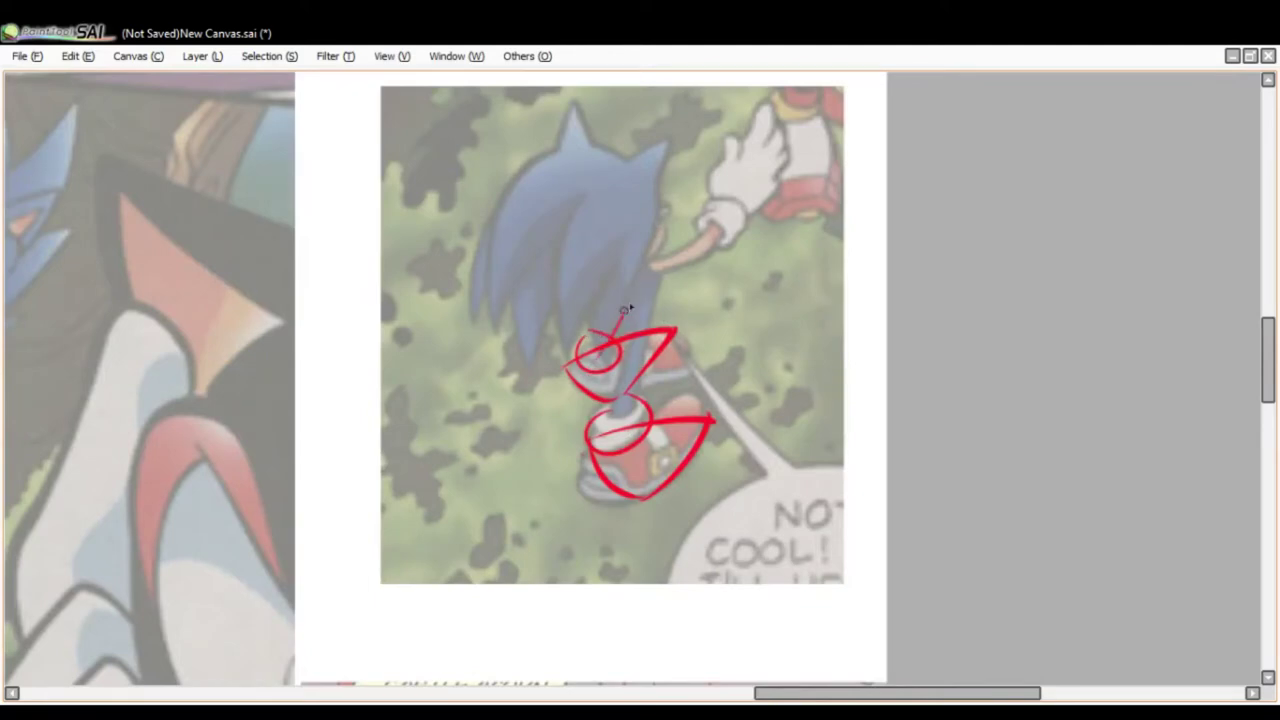
pyautogui.moveTo(620, 430); pyautogui.dragTo(642, 314)
pyautogui.moveTo(617, 260)
pyautogui.mouseDown()
pyautogui.moveTo(653, 322)
pyautogui.moveTo(647, 252)
pyautogui.moveTo(616, 256)
pyautogui.mouseUp()
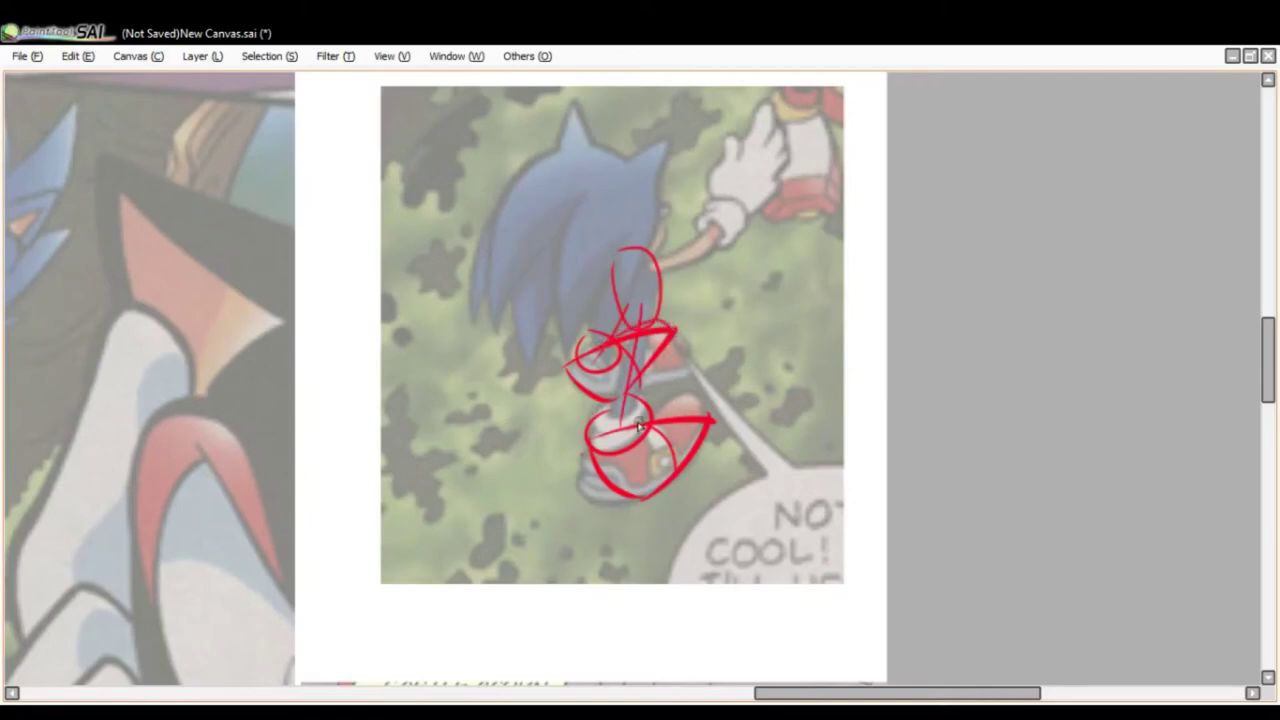
# Undo the body oval, leg lines, ankle circles and wedge strokes.
pyautogui.hotkey('ctrl', 'z')
pyautogui.hotkey('ctrl', 'z')
pyautogui.hotkey('ctrl', 'z')
pyautogui.hotkey('ctrl', 'z')
pyautogui.hotkey('ctrl', 'z')
pyautogui.hotkey('ctrl', 'z')
pyautogui.hotkey('ctrl', 'z')
pyautogui.hotkey('ctrl', 'z')
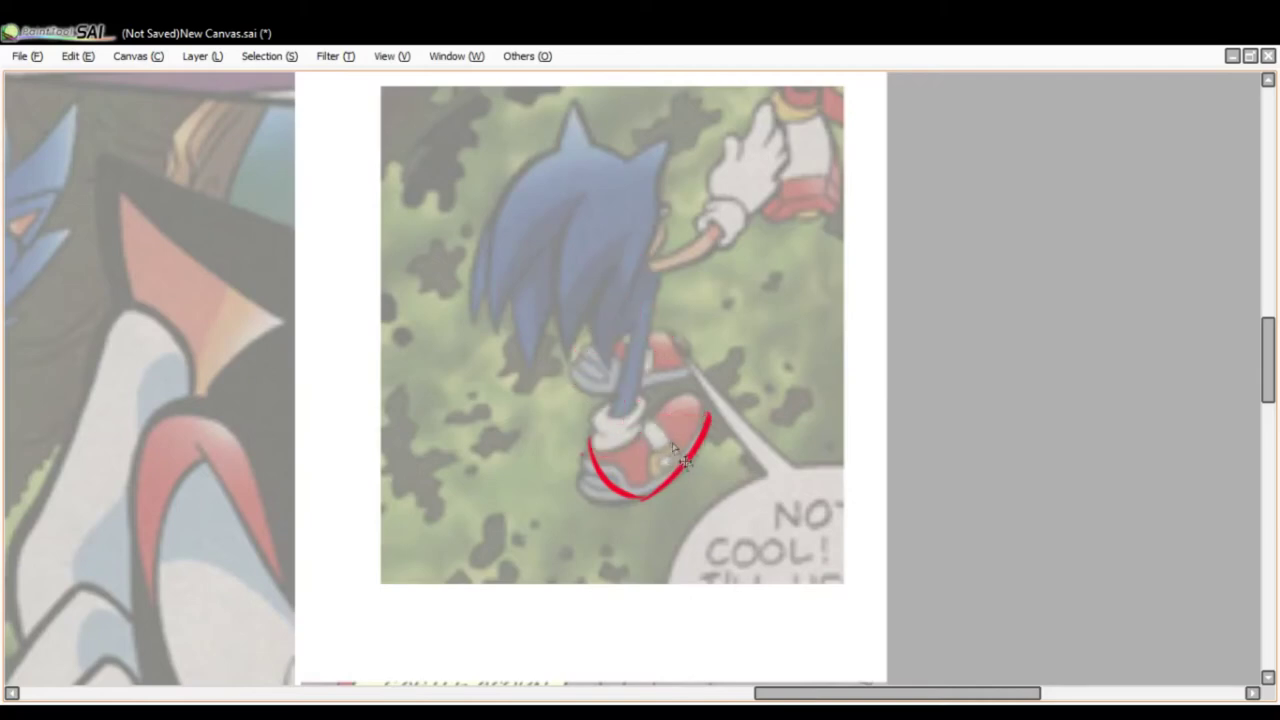
# Outline both shoes as a rounded heel section joined to a toe section, following the printed artwork.
pyautogui.moveTo(606, 420)
pyautogui.mouseDown()
pyautogui.moveTo(584, 444)
pyautogui.moveTo(580, 488)
pyautogui.mouseUp()
pyautogui.moveTo(580, 489); pyautogui.dragTo(660, 485)
pyautogui.moveTo(621, 425)
pyautogui.mouseDown()
pyautogui.moveTo(659, 456)
pyautogui.moveTo(655, 491)
pyautogui.mouseUp()
pyautogui.moveTo(645, 425)
pyautogui.mouseDown()
pyautogui.moveTo(699, 393)
pyautogui.moveTo(654, 428)
pyautogui.mouseUp()
pyautogui.moveTo(612, 343)
pyautogui.mouseDown()
pyautogui.moveTo(577, 384)
pyautogui.moveTo(626, 391)
pyautogui.moveTo(630, 339)
pyautogui.moveTo(639, 377)
pyautogui.moveTo(662, 327)
pyautogui.moveTo(701, 366)
pyautogui.moveTo(671, 339)
pyautogui.moveTo(691, 379)
pyautogui.moveTo(634, 390)
pyautogui.mouseUp()
pyautogui.hotkey('ctrl', 'z')
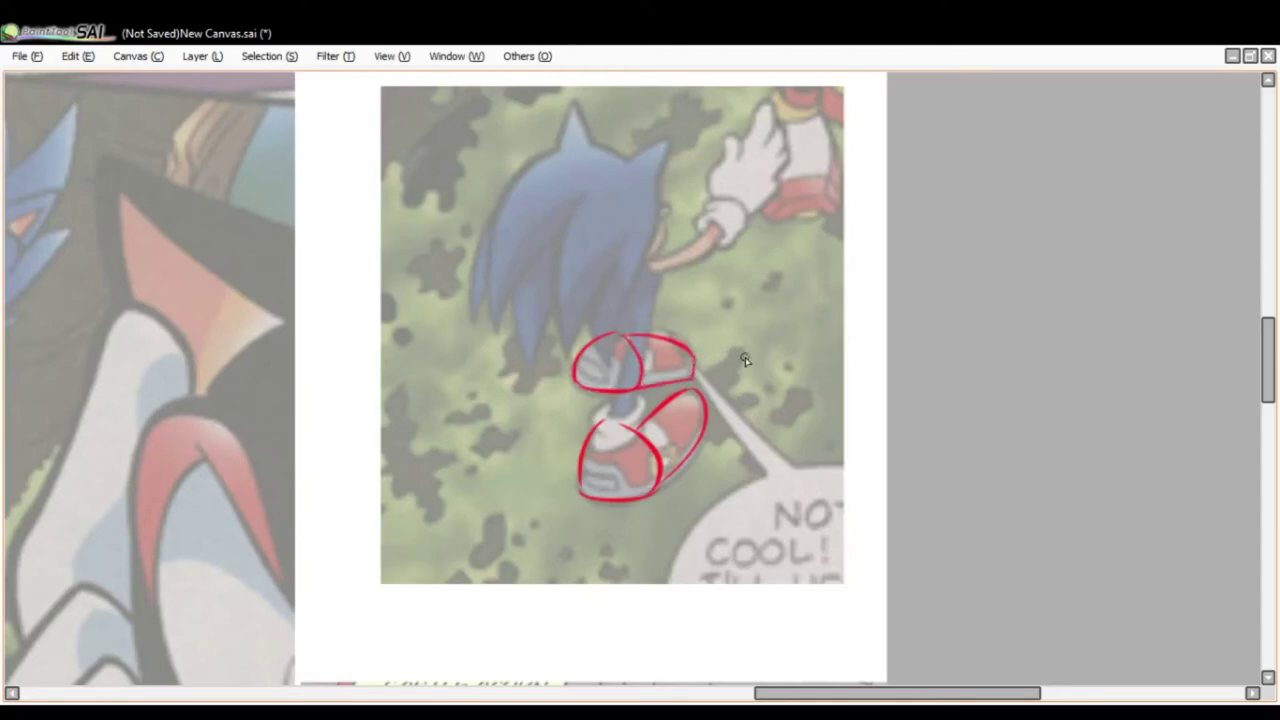
# Undo the heel and toe outlines on both shoes and return to an overview of the neighbouring panels.
pyautogui.hotkey('ctrl', 'z')
pyautogui.hotkey('ctrl', 'z')
pyautogui.hotkey('ctrl', 'z')
pyautogui.hotkey('ctrl', 'z')
pyautogui.hotkey('ctrl', 'z')
pyautogui.hotkey('ctrl', 'z')
pyautogui.hotkey('ctrl', 'z')
pyautogui.hotkey('ctrl', 'z')
pyautogui.hotkey('ctrl', 'z')
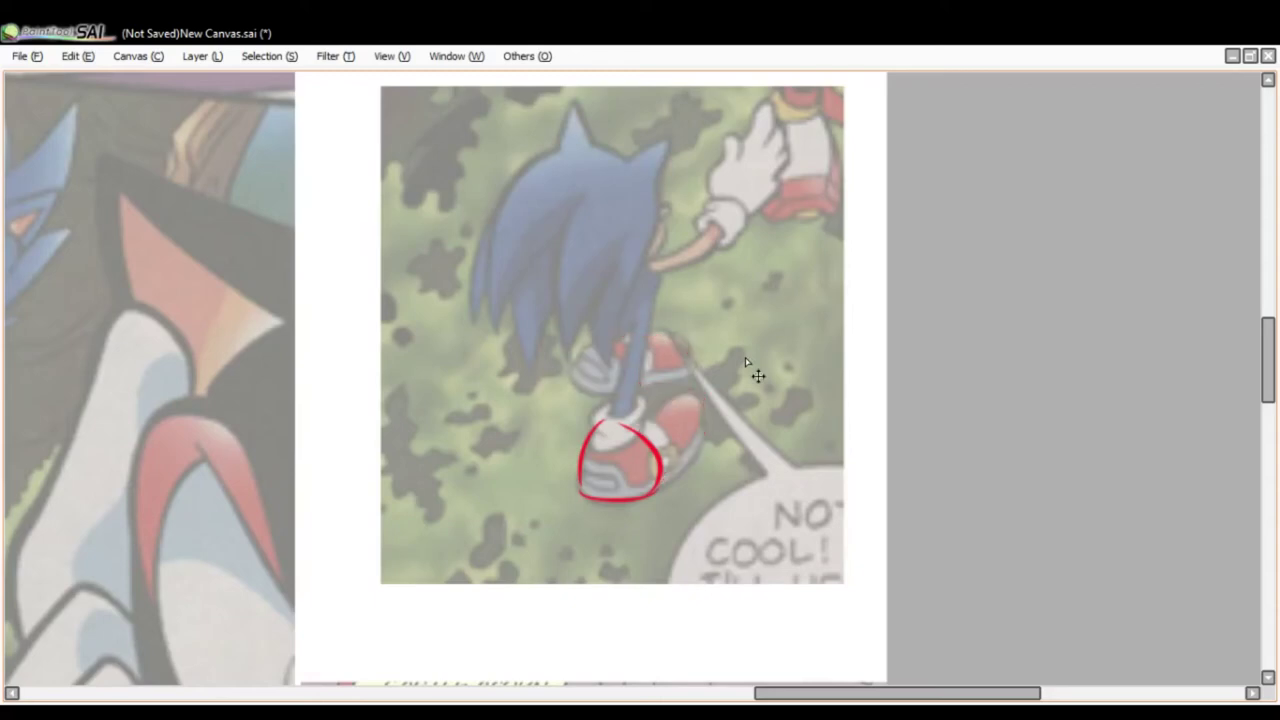
pyautogui.scroll(-2, 740, 345)
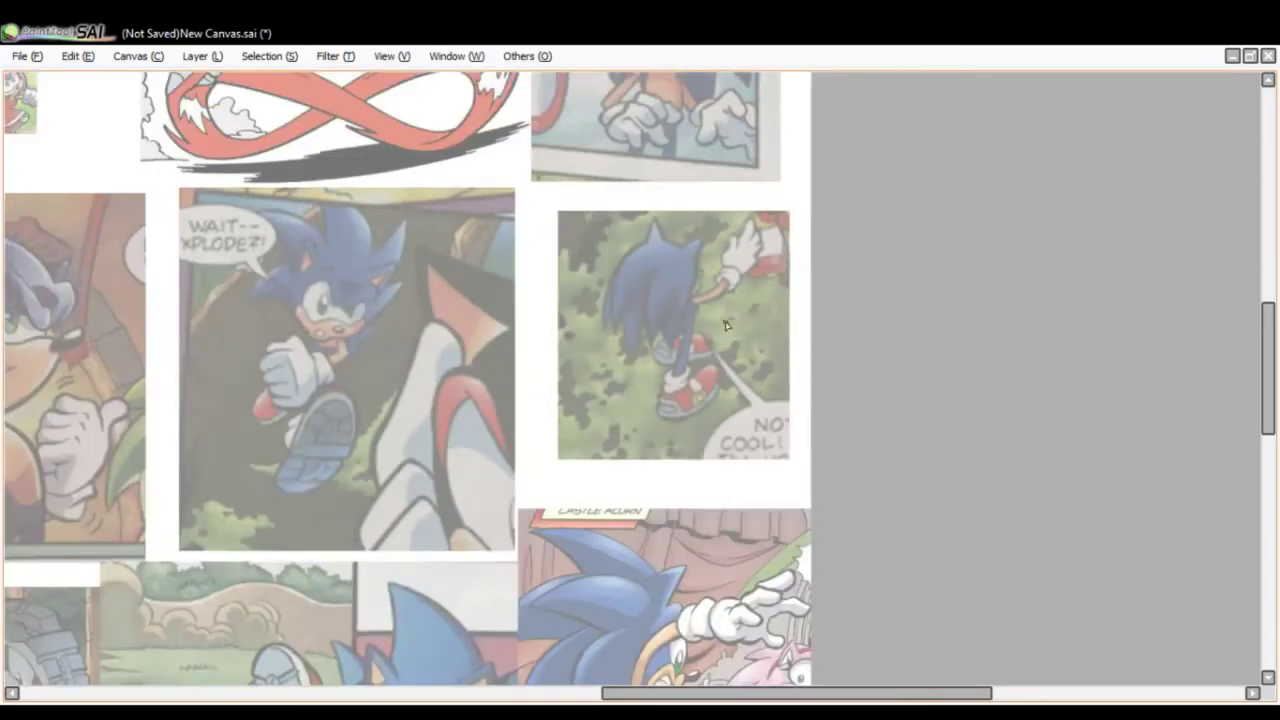
# Outline the raised sole in the "WAIT--" panel as two joined rounded sections split by a crosswise line.
pyautogui.scroll(1, 712, 287)
pyautogui.moveTo(724, 204)
pyautogui.mouseDown()
pyautogui.moveTo(549, 472)
pyautogui.moveTo(642, 212)
pyautogui.mouseUp()
pyautogui.hotkey('ctrl', 'z')
pyautogui.moveTo(604, 407); pyautogui.dragTo(690, 335)
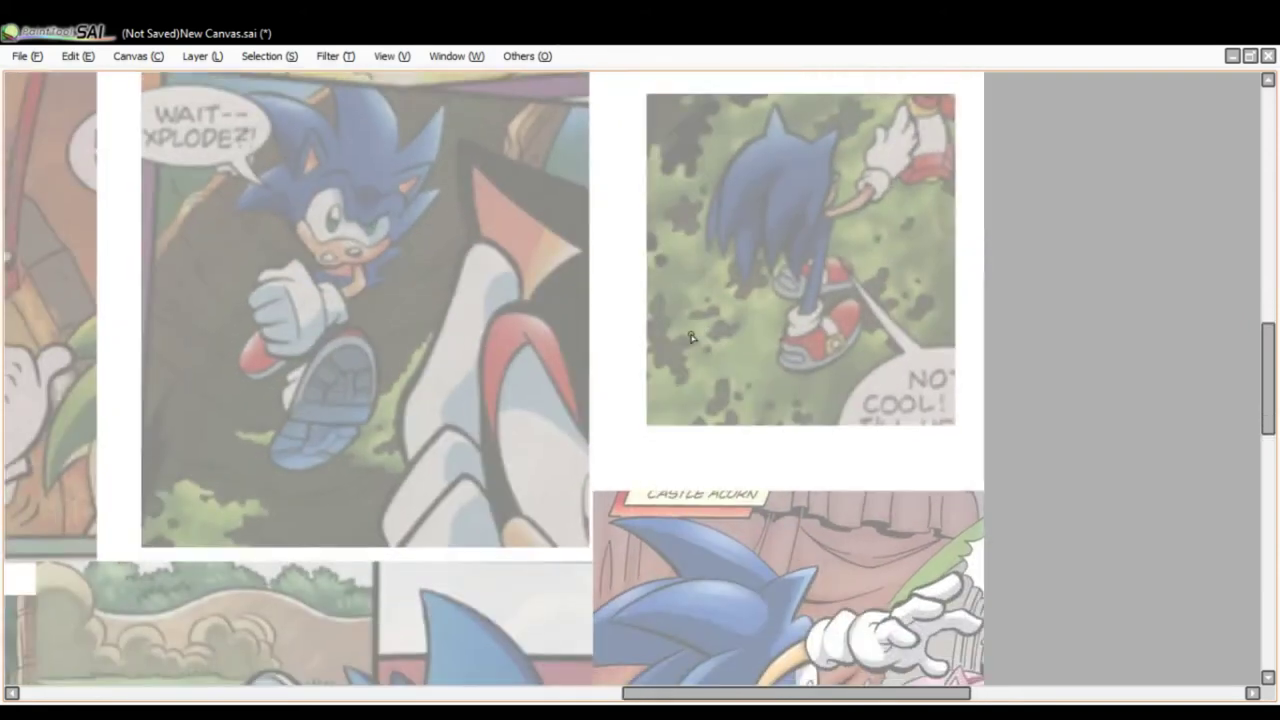
pyautogui.moveTo(292, 416)
pyautogui.mouseDown()
pyautogui.moveTo(268, 453)
pyautogui.moveTo(340, 459)
pyautogui.moveTo(315, 466)
pyautogui.moveTo(367, 422)
pyautogui.mouseUp()
pyautogui.moveTo(281, 421)
pyautogui.mouseDown()
pyautogui.moveTo(344, 339)
pyautogui.moveTo(384, 362)
pyautogui.moveTo(365, 350)
pyautogui.moveTo(371, 419)
pyautogui.mouseUp()
pyautogui.moveTo(358, 336)
pyautogui.mouseDown()
pyautogui.moveTo(355, 447)
pyautogui.moveTo(322, 490)
pyautogui.mouseUp()
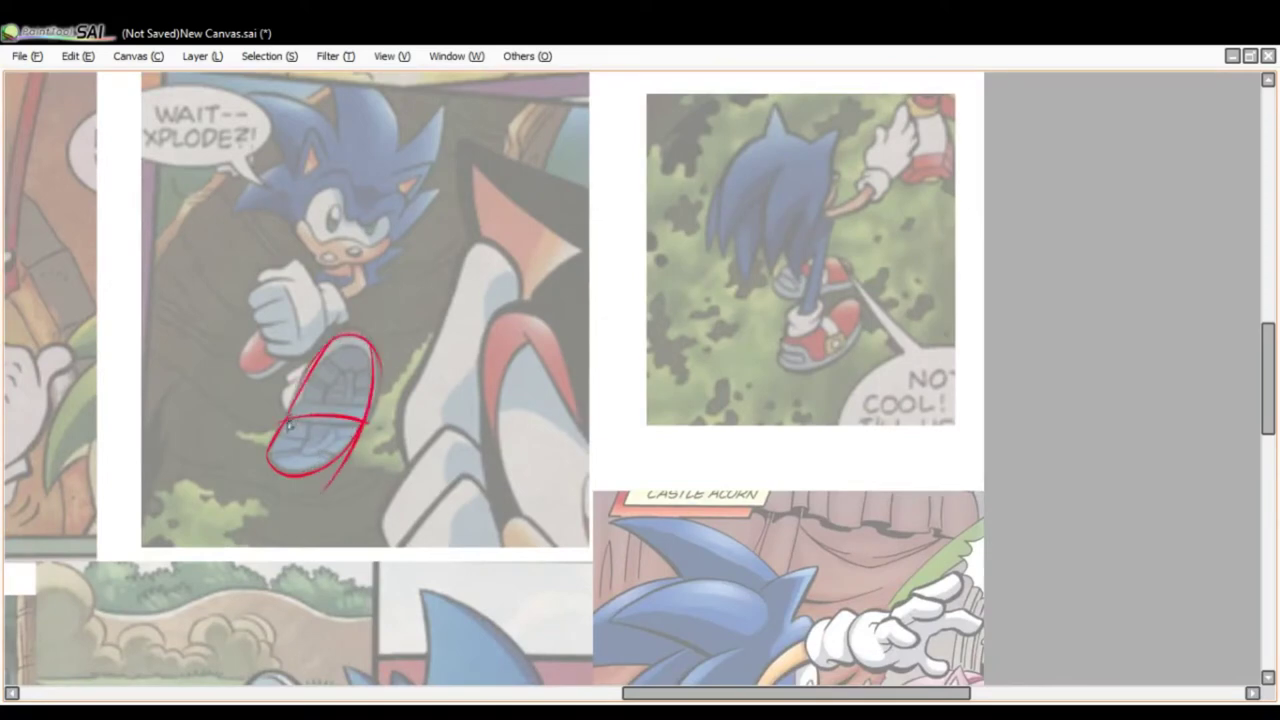
# Undo the upper section's strokes and redraw it as a fuller rounded shape above the dividing line.
pyautogui.hotkey('ctrl', 'z')
pyautogui.hotkey('ctrl', 'z')
pyautogui.hotkey('ctrl', 'z')
pyautogui.moveTo(288, 420); pyautogui.dragTo(356, 345)
pyautogui.hotkey('ctrl', 'z')
pyautogui.moveTo(288, 420)
pyautogui.mouseDown()
pyautogui.moveTo(344, 342)
pyautogui.moveTo(382, 350)
pyautogui.moveTo(352, 446)
pyautogui.mouseUp()
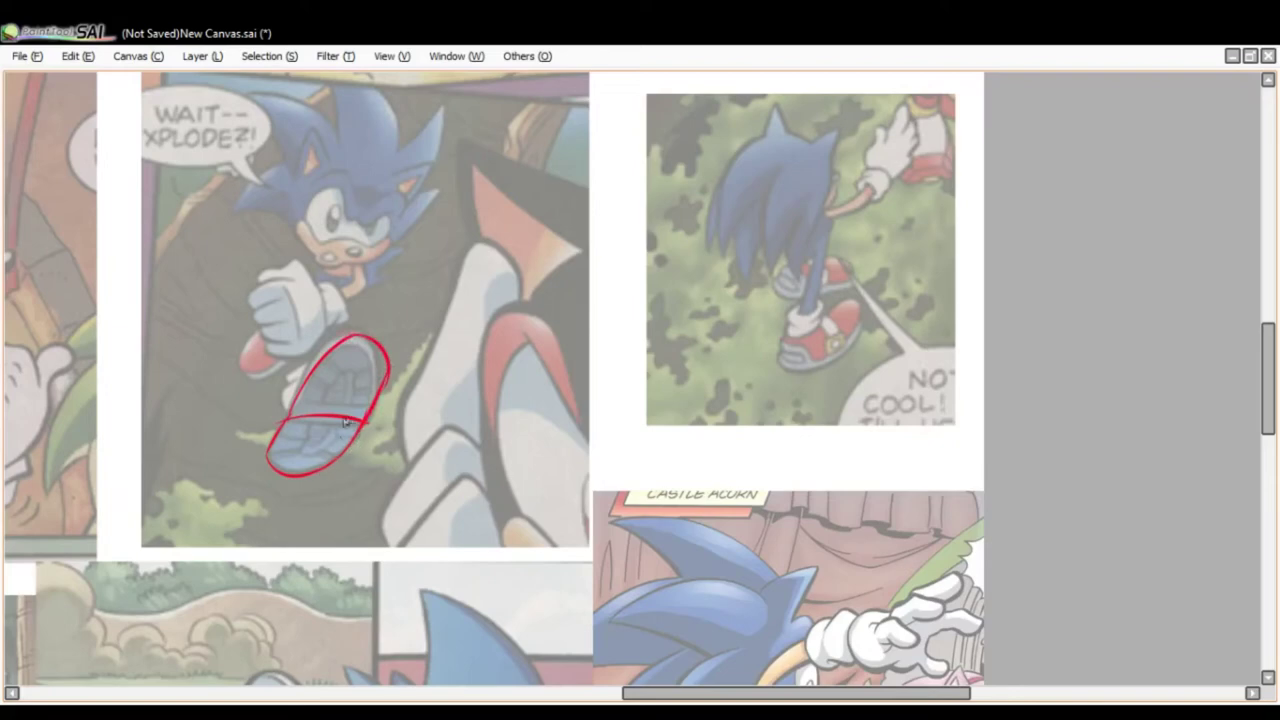
# Hatch the upper section of the sole with diagonal strokes, discarding a zigzag scribble over it.
pyautogui.moveTo(374, 330); pyautogui.dragTo(283, 350)
pyautogui.hotkey('ctrl', 'z')
pyautogui.moveTo(368, 348); pyautogui.dragTo(306, 388)
pyautogui.moveTo(378, 366); pyautogui.dragTo(300, 408)
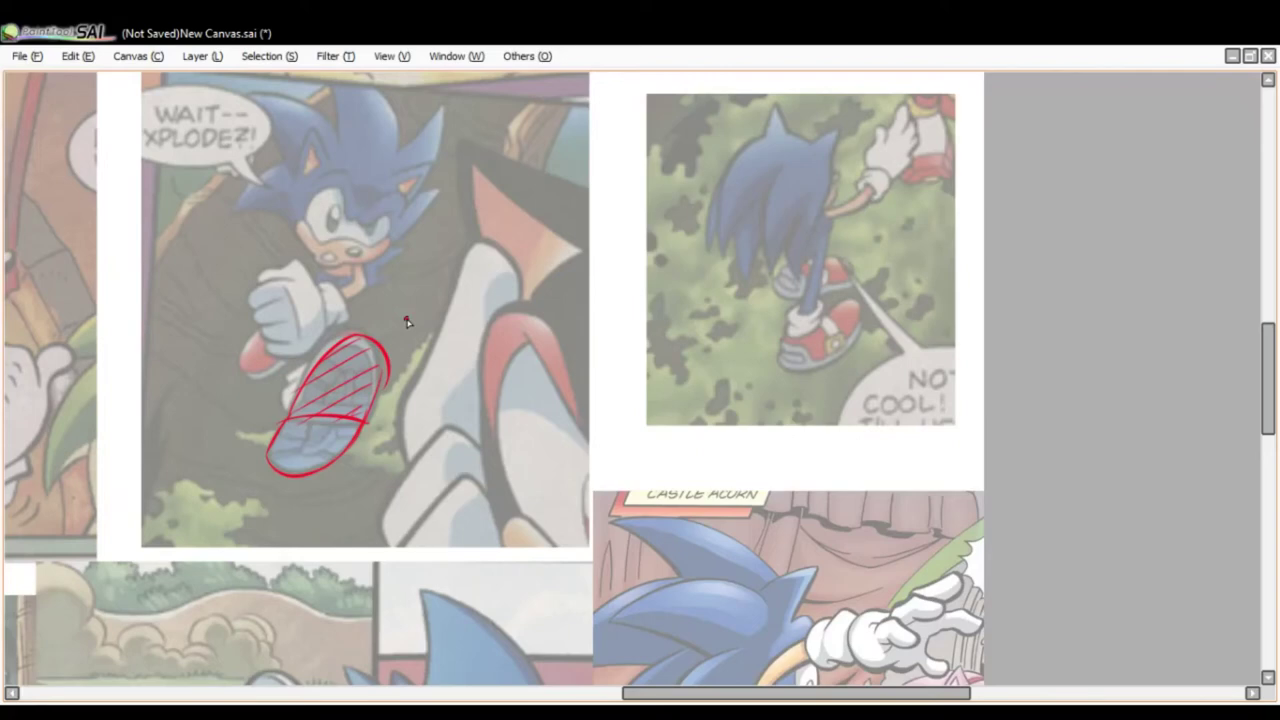
pyautogui.moveTo(309, 395)
pyautogui.mouseDown()
pyautogui.moveTo(338, 385)
pyautogui.moveTo(370, 396)
pyautogui.mouseUp()
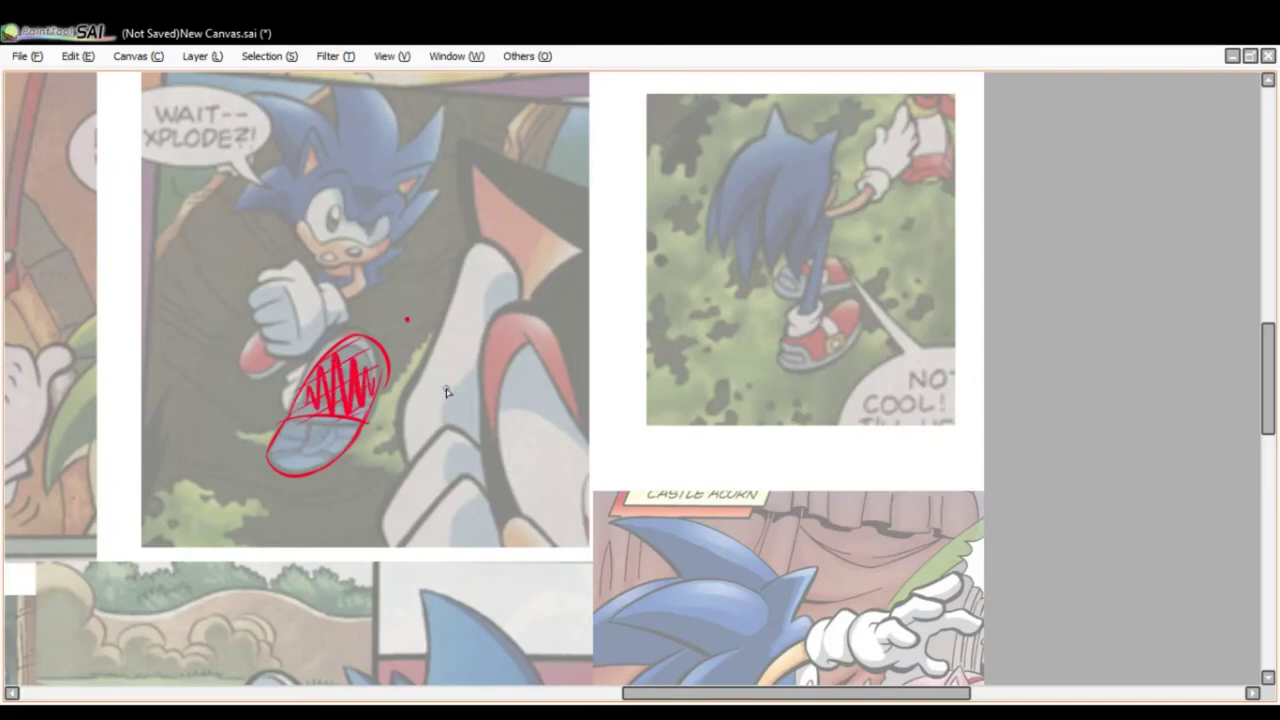
pyautogui.hotkey('ctrl', 'z')
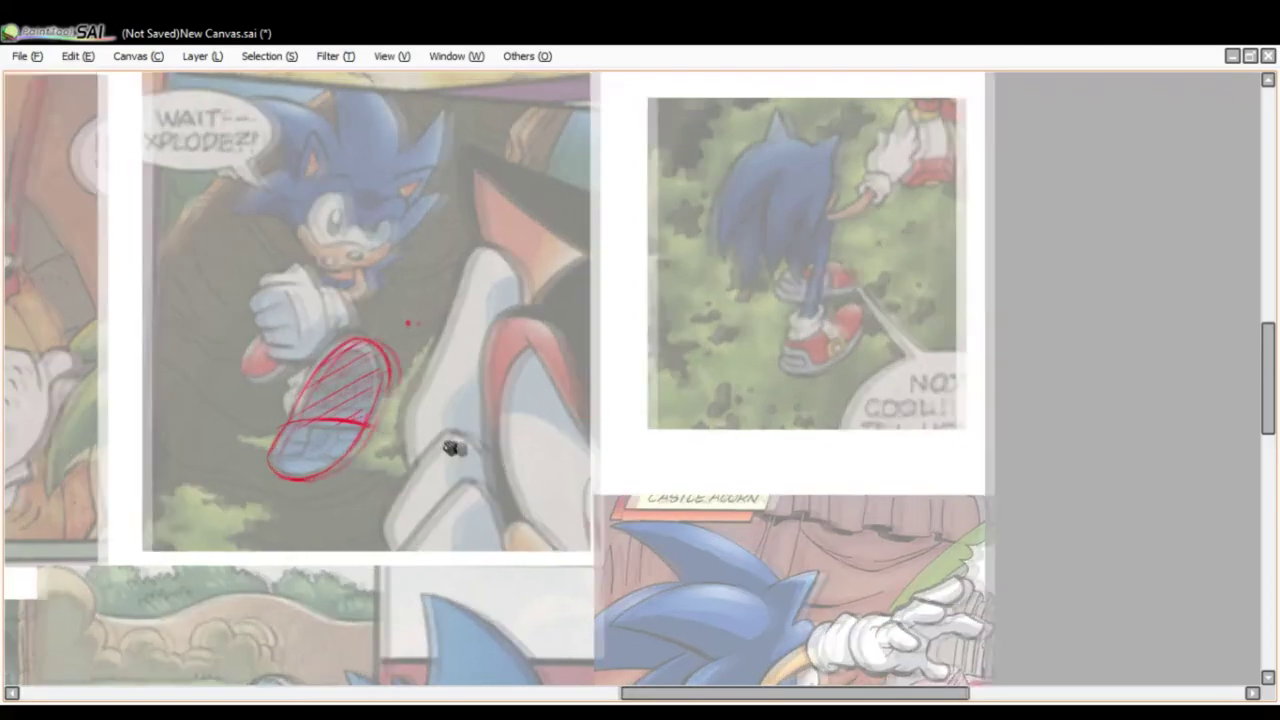
# Outline the heel section of Sonic's kicking sole in the Shadow fight panel, closing it with a straight edge towards the arch.
pyautogui.moveTo(449, 442); pyautogui.dragTo(666, 231)
pyautogui.moveTo(540, 352); pyautogui.dragTo(660, 243)
pyautogui.moveTo(508, 430); pyautogui.dragTo(671, 314)
pyautogui.moveTo(391, 511); pyautogui.dragTo(750, 343)
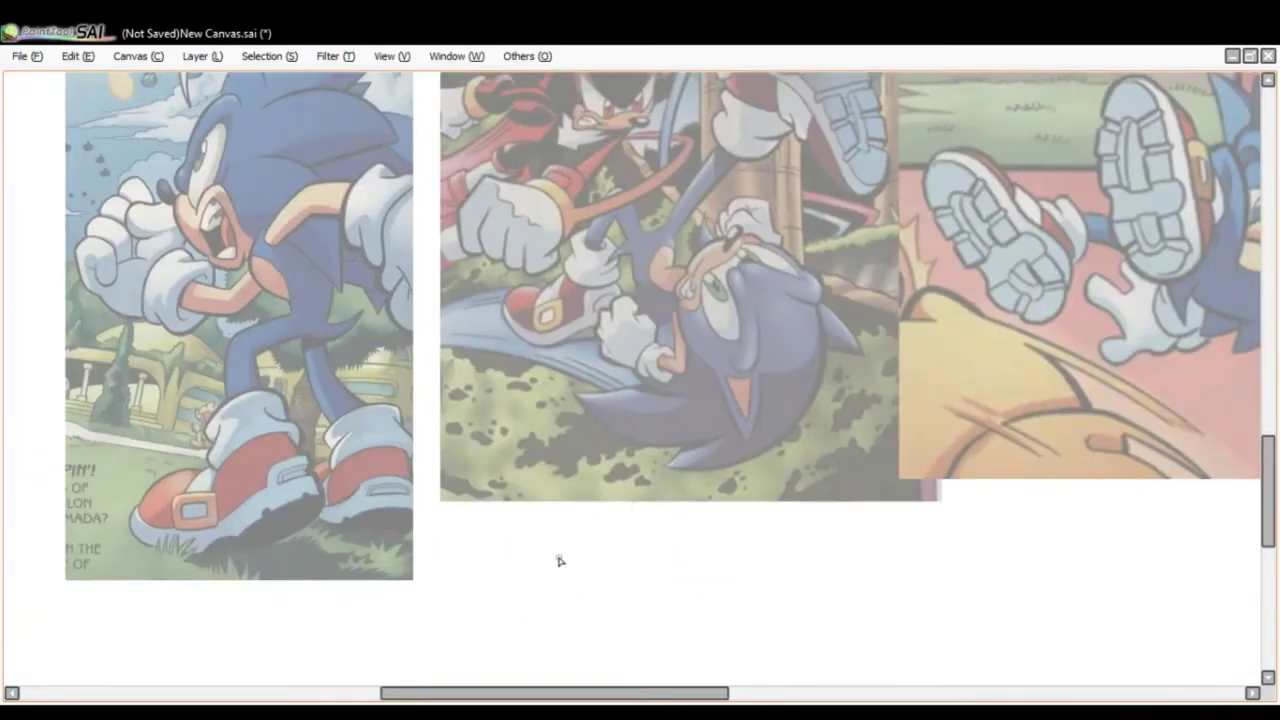
pyautogui.scroll(-1, 560, 561)
pyautogui.scroll(3, 310, 297)
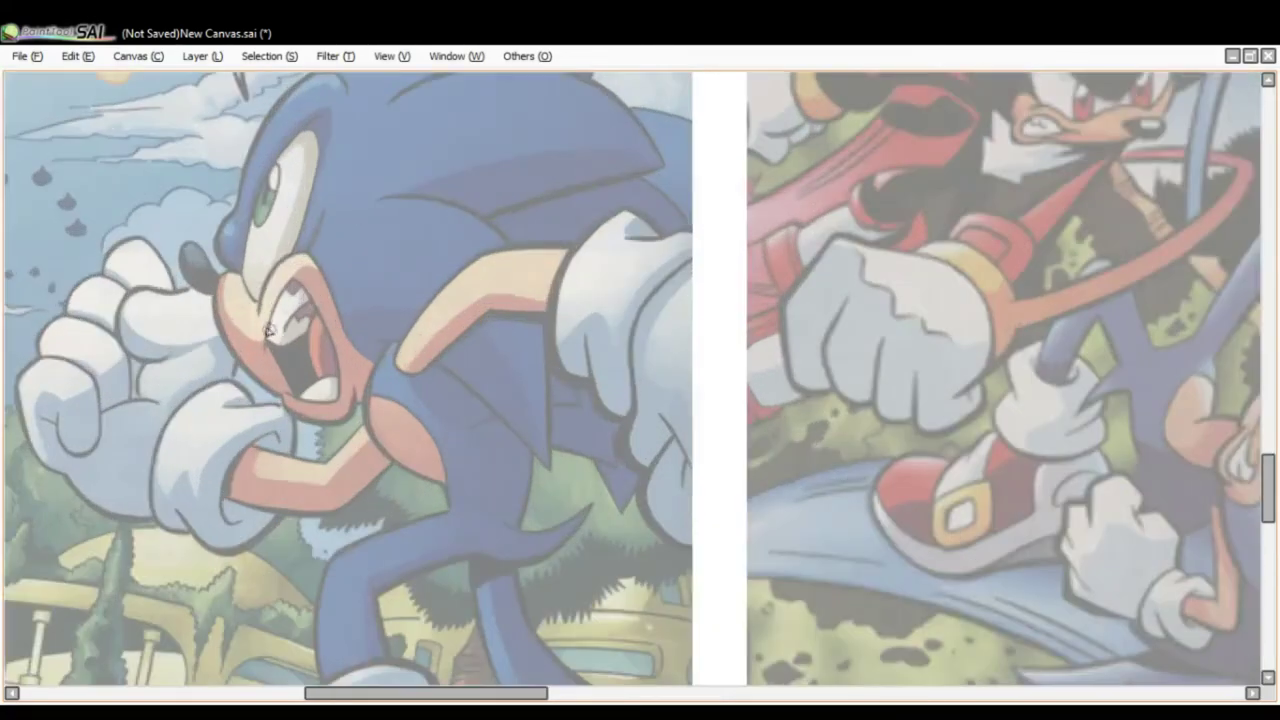
pyautogui.moveTo(530, 482); pyautogui.dragTo(407, 435)
pyautogui.moveTo(688, 450); pyautogui.dragTo(530, 448)
pyautogui.moveTo(650, 430); pyautogui.dragTo(505, 462)
pyautogui.moveTo(620, 424); pyautogui.dragTo(470, 472)
pyautogui.moveTo(556, 393)
pyautogui.mouseDown()
pyautogui.moveTo(467, 438)
pyautogui.moveTo(400, 451)
pyautogui.moveTo(374, 429)
pyautogui.mouseUp()
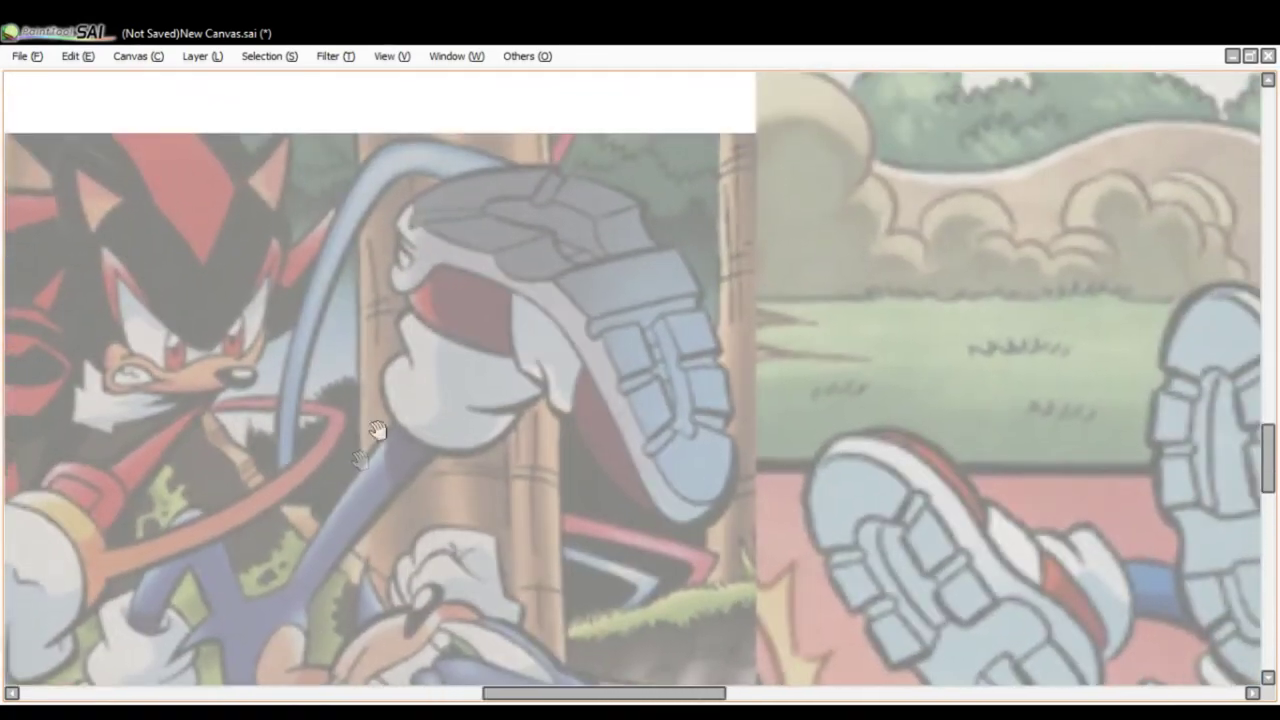
pyautogui.moveTo(411, 214); pyautogui.dragTo(492, 267)
pyautogui.hotkey('ctrl', 'z')
pyautogui.moveTo(601, 346)
pyautogui.mouseDown()
pyautogui.moveTo(409, 234)
pyautogui.moveTo(394, 286)
pyautogui.mouseUp()
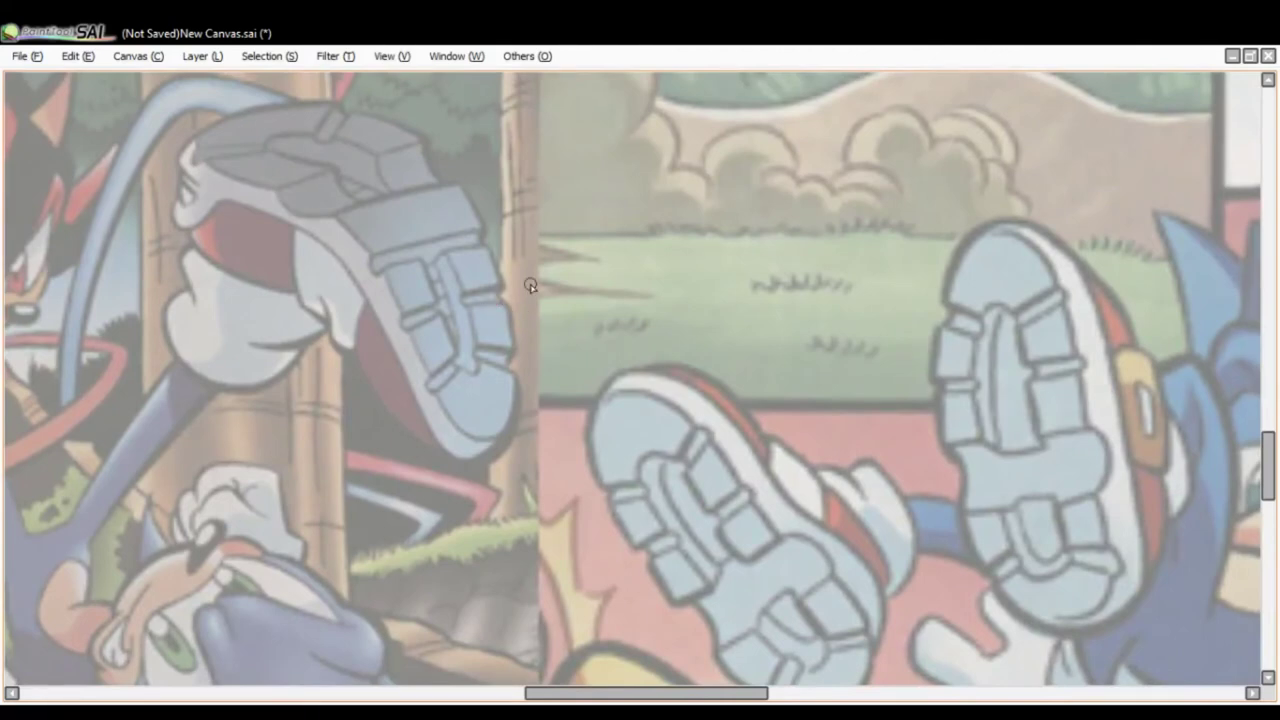
pyautogui.moveTo(274, 193); pyautogui.dragTo(419, 141)
pyautogui.moveTo(266, 191)
pyautogui.mouseDown()
pyautogui.moveTo(204, 157)
pyautogui.moveTo(377, 114)
pyautogui.moveTo(416, 142)
pyautogui.mouseUp()
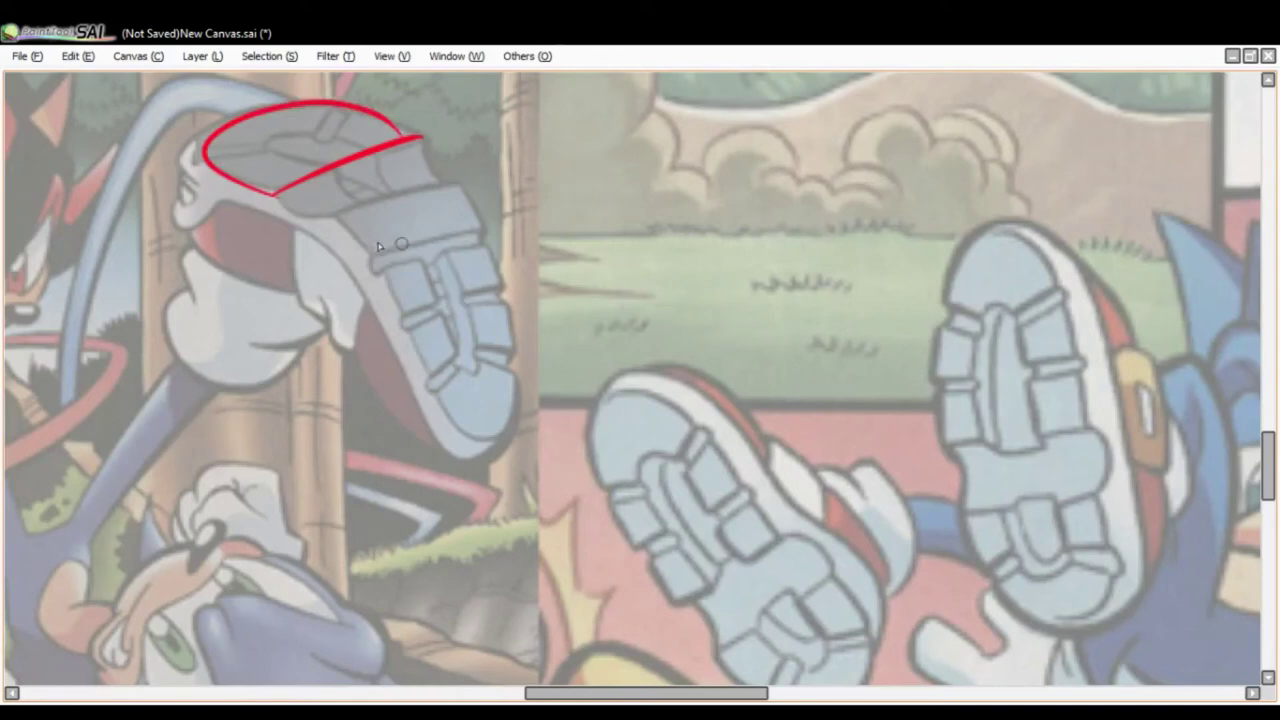
# Outline the front section of the kicking sole from the arch edge down to the toe.
pyautogui.moveTo(334, 220); pyautogui.dragTo(484, 196)
pyautogui.hotkey('ctrl', 'z')
pyautogui.moveTo(342, 218)
pyautogui.mouseDown()
pyautogui.moveTo(383, 200)
pyautogui.moveTo(477, 184)
pyautogui.mouseUp()
pyautogui.hotkey('ctrl', 'z')
pyautogui.moveTo(340, 216)
pyautogui.mouseDown()
pyautogui.moveTo(407, 190)
pyautogui.moveTo(475, 197)
pyautogui.moveTo(495, 418)
pyautogui.moveTo(403, 318)
pyautogui.moveTo(478, 428)
pyautogui.mouseUp()
# Outline the heel and front sections of the lower sole in the panel where Sonic lies on his back.
pyautogui.scroll(-2, 518, 414)
pyautogui.moveTo(686, 566)
pyautogui.mouseDown()
pyautogui.moveTo(811, 502)
pyautogui.moveTo(801, 497)
pyautogui.moveTo(831, 613)
pyautogui.moveTo(688, 572)
pyautogui.mouseUp()
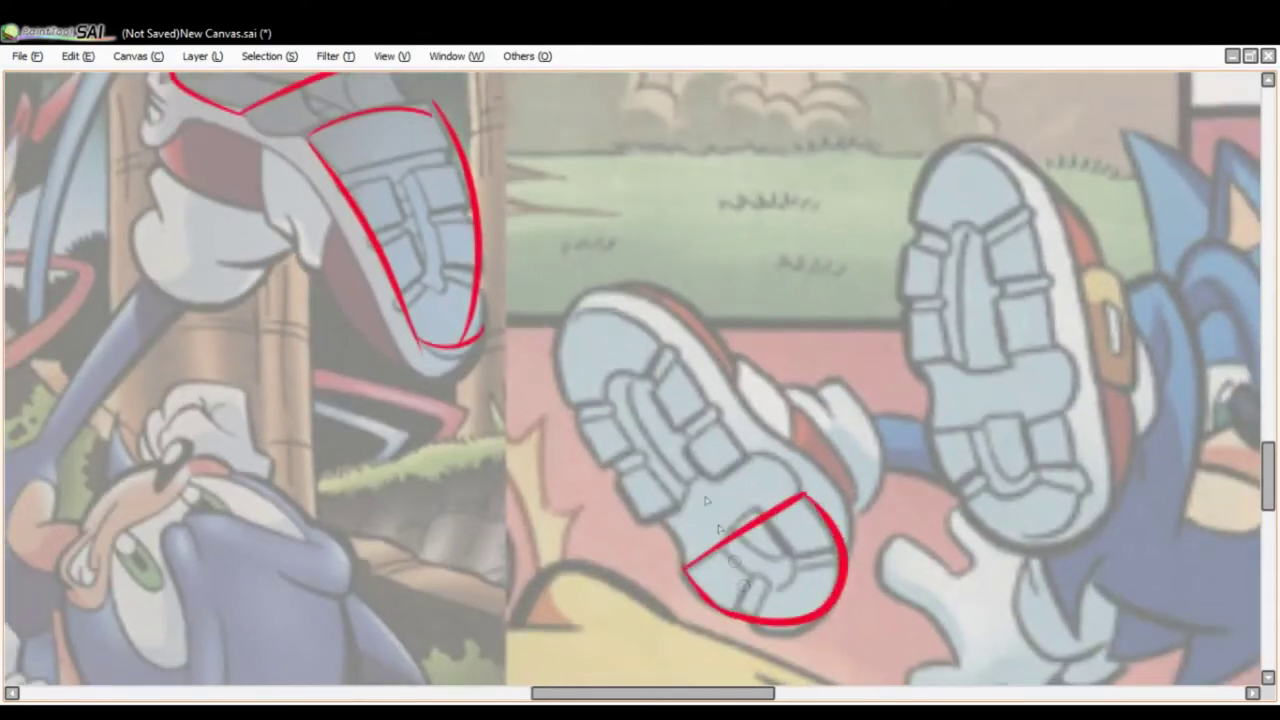
pyautogui.moveTo(640, 516); pyautogui.dragTo(742, 452)
pyautogui.moveTo(577, 313)
pyautogui.mouseDown()
pyautogui.moveTo(730, 457)
pyautogui.moveTo(584, 461)
pyautogui.moveTo(652, 532)
pyautogui.mouseUp()
pyautogui.moveTo(742, 456); pyautogui.dragTo(692, 372)
# Outline the front and heel sections of Sonic's other, upright sole in the same panel.
pyautogui.moveTo(912, 360)
pyautogui.mouseDown()
pyautogui.moveTo(1048, 341)
pyautogui.moveTo(962, 150)
pyautogui.mouseUp()
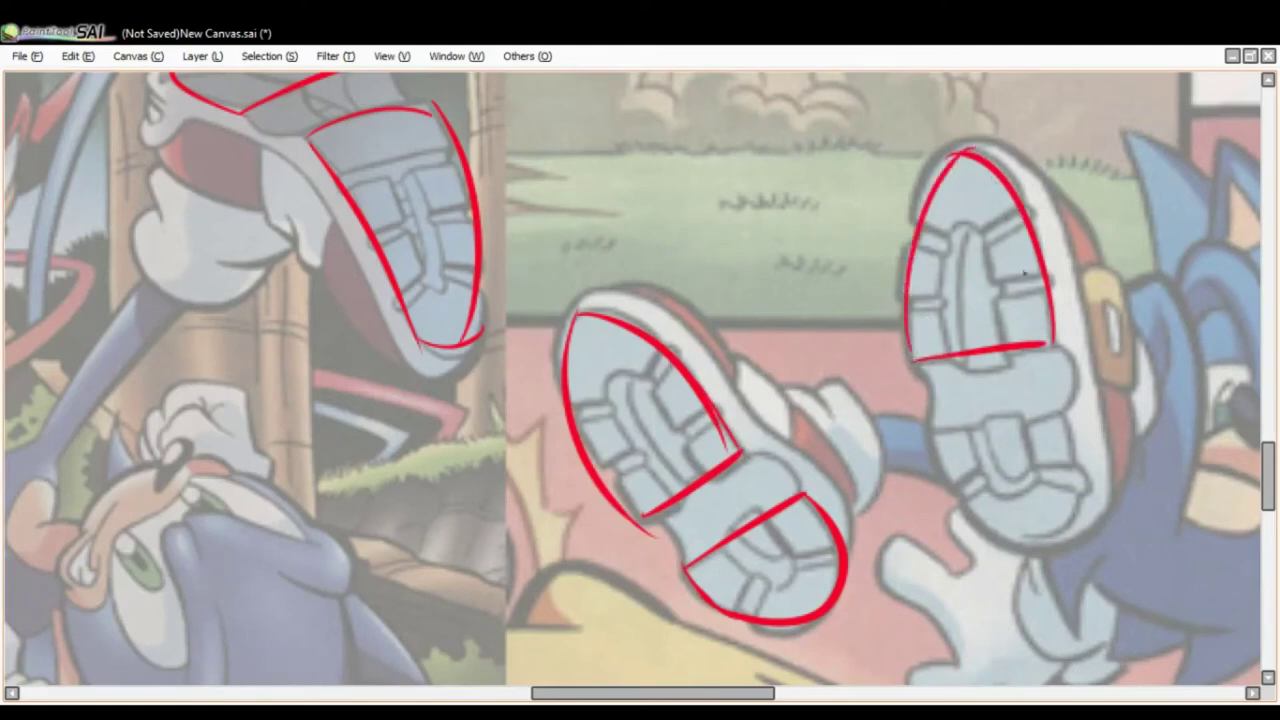
pyautogui.moveTo(934, 434)
pyautogui.mouseDown()
pyautogui.moveTo(1061, 422)
pyautogui.moveTo(1079, 493)
pyautogui.moveTo(945, 503)
pyautogui.moveTo(1040, 538)
pyautogui.mouseUp()
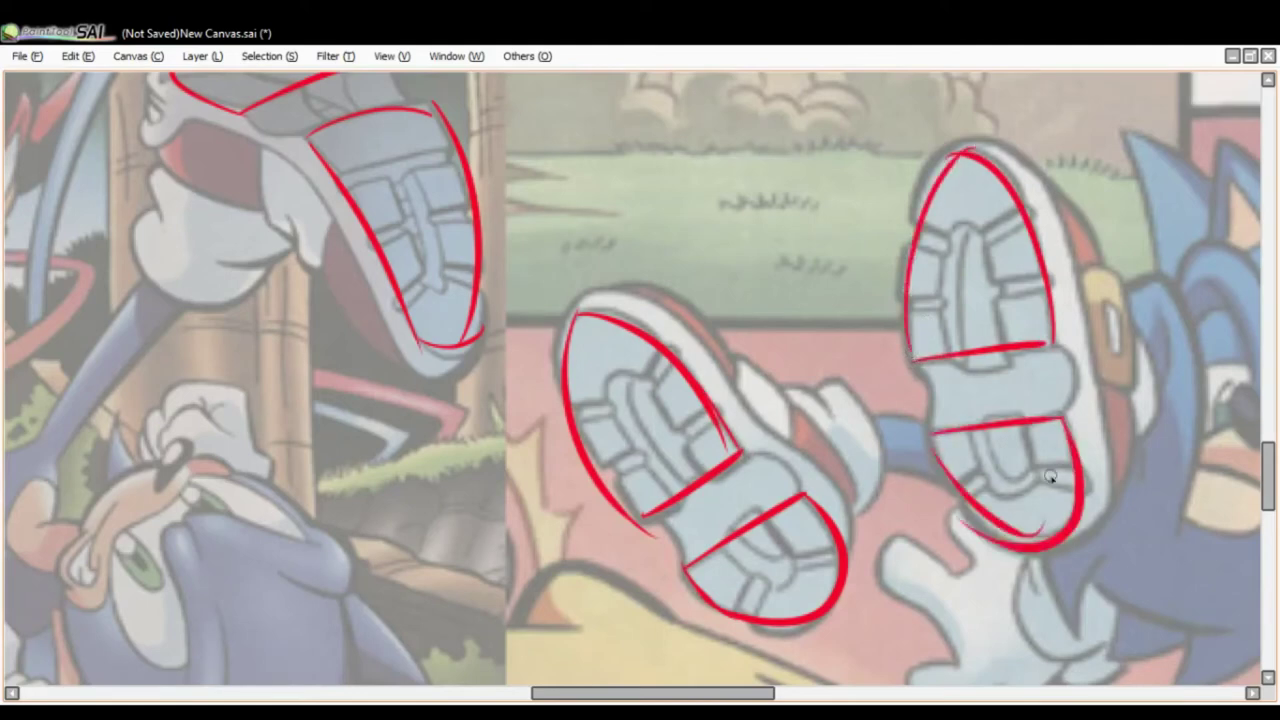
pyautogui.hotkey('ctrl', 'z')
pyautogui.moveTo(931, 436)
pyautogui.mouseDown()
pyautogui.moveTo(953, 509)
pyautogui.moveTo(1012, 553)
pyautogui.mouseUp()
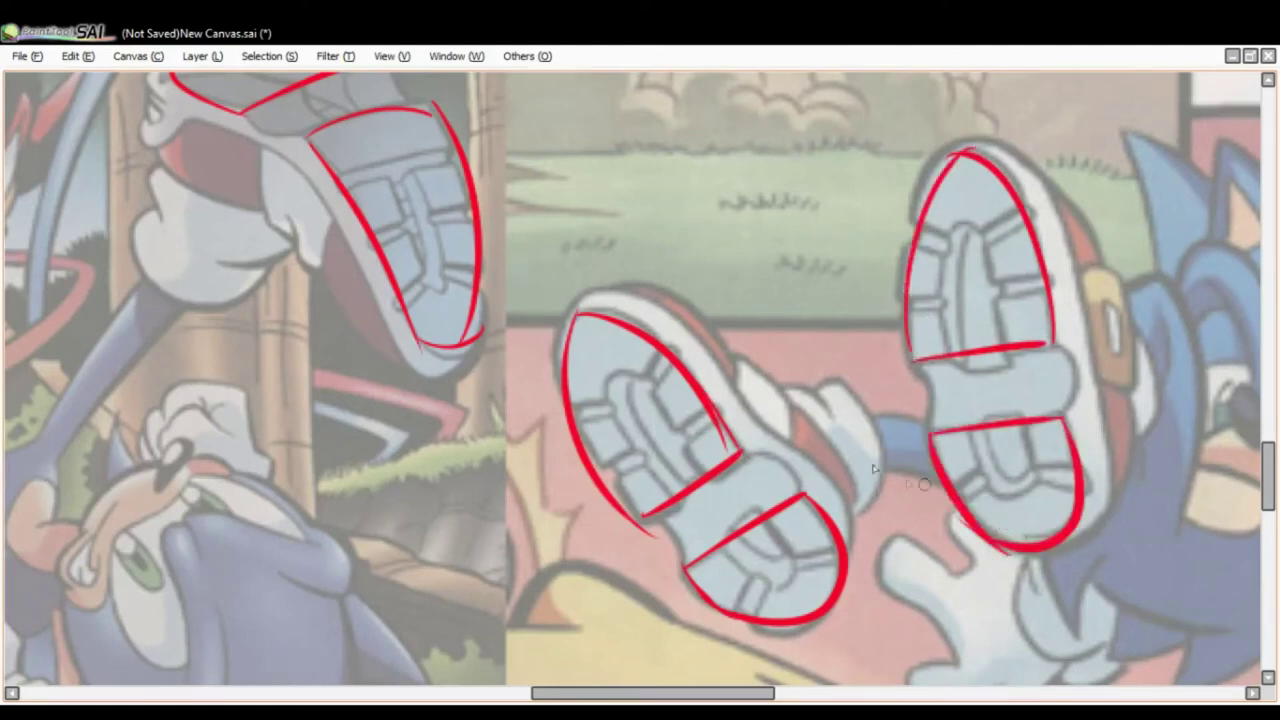
# Connect the heel and front sections of the kicking sole and hatch the arch between them.
pyautogui.moveTo(780, 431); pyautogui.dragTo(802, 476)
pyautogui.moveTo(268, 168); pyautogui.dragTo(348, 190)
pyautogui.moveTo(408, 108); pyautogui.dragTo(458, 170)
pyautogui.moveTo(284, 157); pyautogui.dragTo(349, 189)
pyautogui.moveTo(309, 149)
pyautogui.mouseDown()
pyautogui.moveTo(352, 173)
pyautogui.moveTo(390, 159)
pyautogui.mouseUp()
pyautogui.moveTo(363, 123); pyautogui.dragTo(422, 155)
pyautogui.moveTo(401, 112); pyautogui.dragTo(440, 150)
# Close the sides of the arch on the lower sole in the lying-down panel and hatch it.
pyautogui.moveTo(668, 566); pyautogui.dragTo(712, 612)
pyautogui.moveTo(754, 504); pyautogui.dragTo(820, 548)
pyautogui.moveTo(676, 564)
pyautogui.mouseDown()
pyautogui.moveTo(724, 610)
pyautogui.moveTo(712, 596)
pyautogui.mouseUp()
pyautogui.moveTo(706, 548); pyautogui.dragTo(728, 590)
pyautogui.moveTo(722, 540)
pyautogui.mouseDown()
pyautogui.moveTo(744, 582)
pyautogui.moveTo(756, 572)
pyautogui.mouseUp()
pyautogui.moveTo(748, 524)
pyautogui.mouseDown()
pyautogui.moveTo(772, 568)
pyautogui.moveTo(782, 562)
pyautogui.mouseUp()
pyautogui.moveTo(772, 512); pyautogui.dragTo(796, 556)
pyautogui.moveTo(786, 508); pyautogui.dragTo(808, 548)
# Close the sides of the arch on the upright sole and fill it with parallel hatch strokes.
pyautogui.moveTo(936, 416); pyautogui.dragTo(952, 486)
pyautogui.moveTo(1080, 400); pyautogui.dragTo(1086, 466)
pyautogui.moveTo(948, 412); pyautogui.dragTo(956, 478)
pyautogui.moveTo(968, 412)
pyautogui.mouseDown()
pyautogui.moveTo(976, 480)
pyautogui.moveTo(996, 478)
pyautogui.mouseUp()
pyautogui.moveTo(1012, 406)
pyautogui.mouseDown()
pyautogui.moveTo(1018, 472)
pyautogui.moveTo(1032, 470)
pyautogui.mouseUp()
pyautogui.moveTo(1046, 404)
pyautogui.mouseDown()
pyautogui.moveTo(1050, 468)
pyautogui.moveTo(1062, 458)
pyautogui.mouseUp()
pyautogui.moveTo(1078, 400); pyautogui.dragTo(1078, 456)
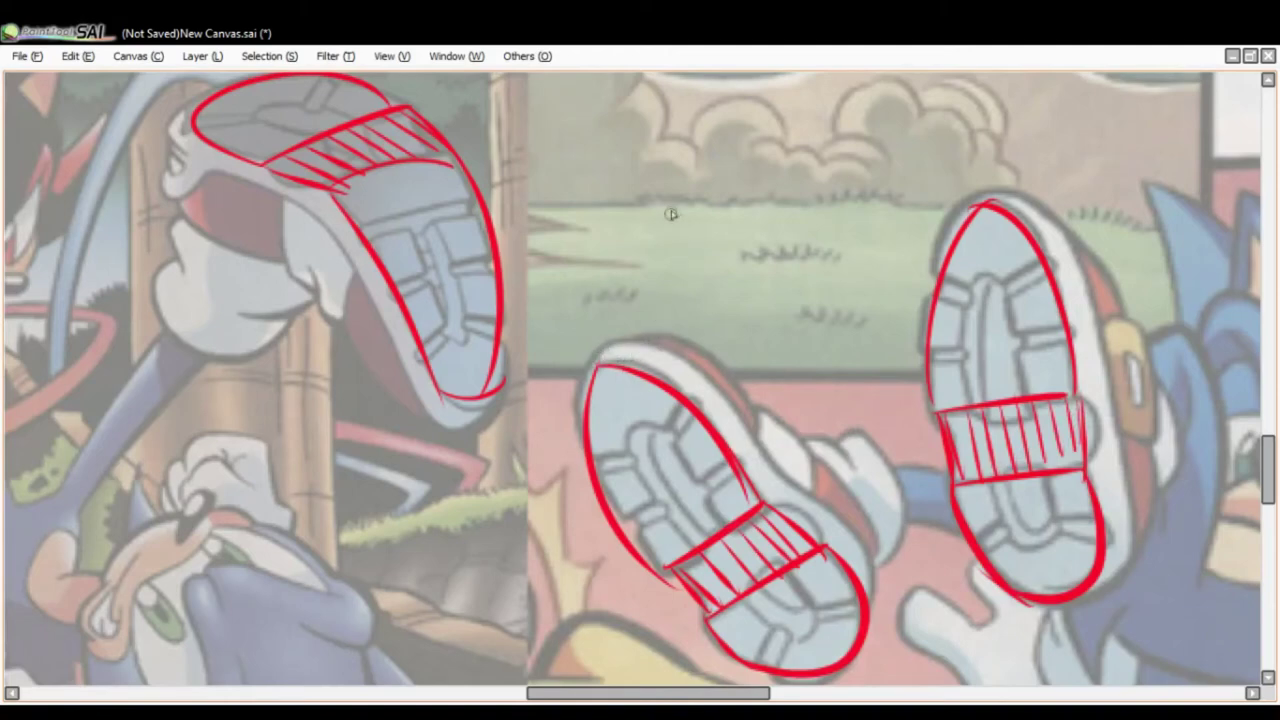
# Sketch a small half-oval on the grass above the soles, split it with a jagged line and number the parts 1 and 2.
pyautogui.moveTo(770, 198)
pyautogui.mouseDown()
pyautogui.moveTo(644, 231)
pyautogui.moveTo(796, 267)
pyautogui.moveTo(778, 203)
pyautogui.moveTo(785, 280)
pyautogui.mouseUp()
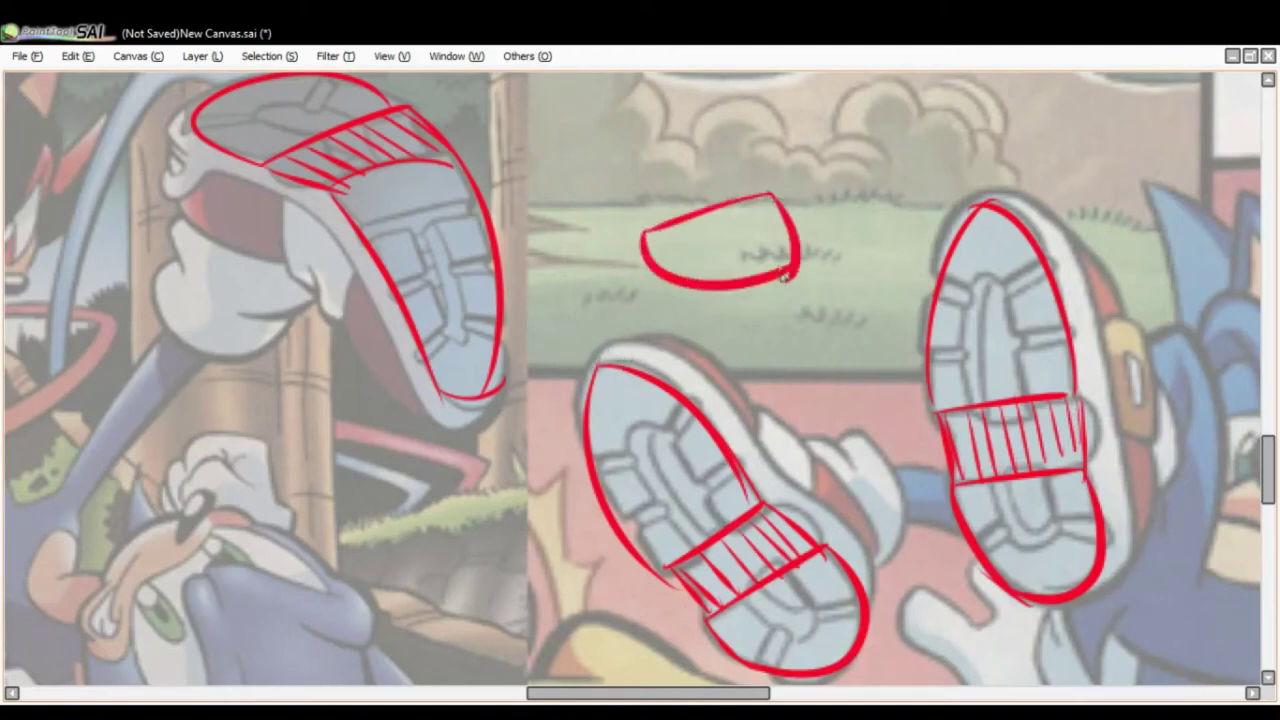
pyautogui.moveTo(724, 208); pyautogui.dragTo(730, 292)
pyautogui.hotkey('ctrl', 'z')
pyautogui.moveTo(720, 209); pyautogui.dragTo(737, 281)
pyautogui.moveTo(742, 232); pyautogui.dragTo(741, 280)
pyautogui.hotkey('ctrl', 'z')
pyautogui.moveTo(679, 246); pyautogui.dragTo(690, 268)
pyautogui.moveTo(678, 270); pyautogui.dragTo(712, 268)
pyautogui.moveTo(765, 231); pyautogui.dragTo(774, 253)
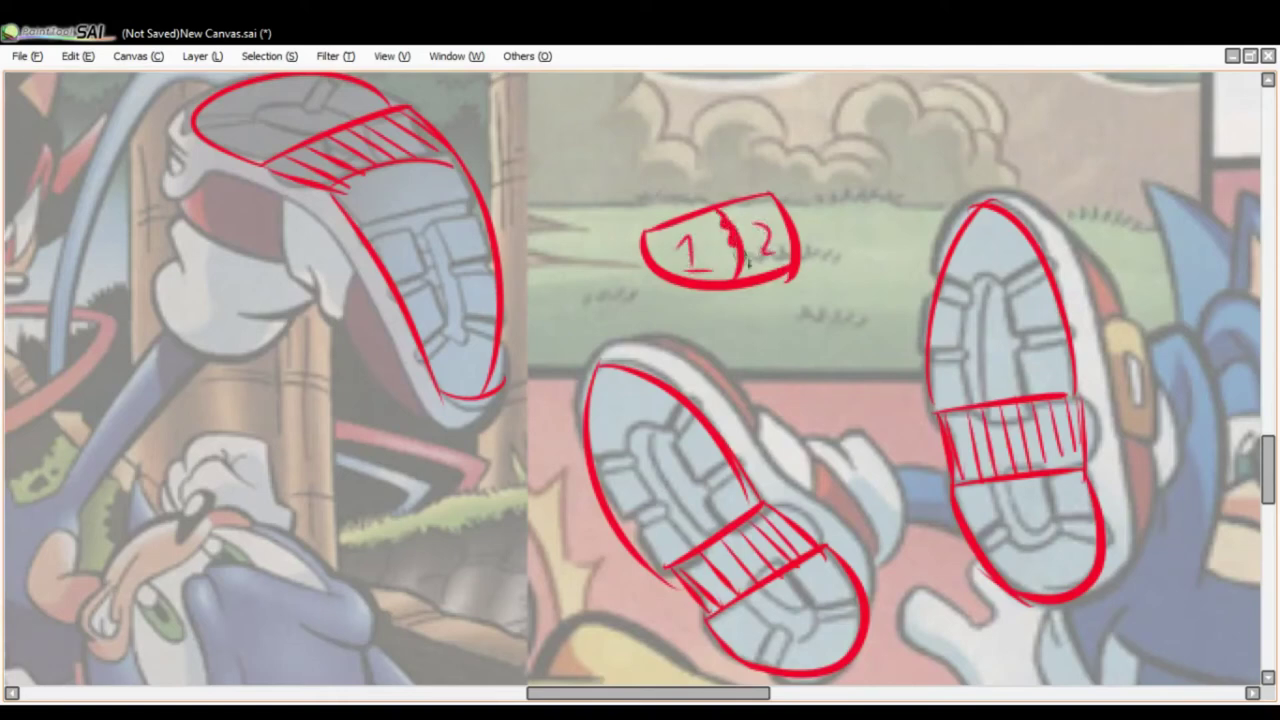
# Label the lower sole's front section 1 and heel section 2, and scribble over the arch with a curved pointer stroke.
pyautogui.moveTo(635, 467)
pyautogui.mouseDown()
pyautogui.moveTo(668, 495)
pyautogui.moveTo(706, 474)
pyautogui.mouseUp()
pyautogui.moveTo(782, 608)
pyautogui.mouseDown()
pyautogui.moveTo(812, 602)
pyautogui.moveTo(852, 636)
pyautogui.mouseUp()
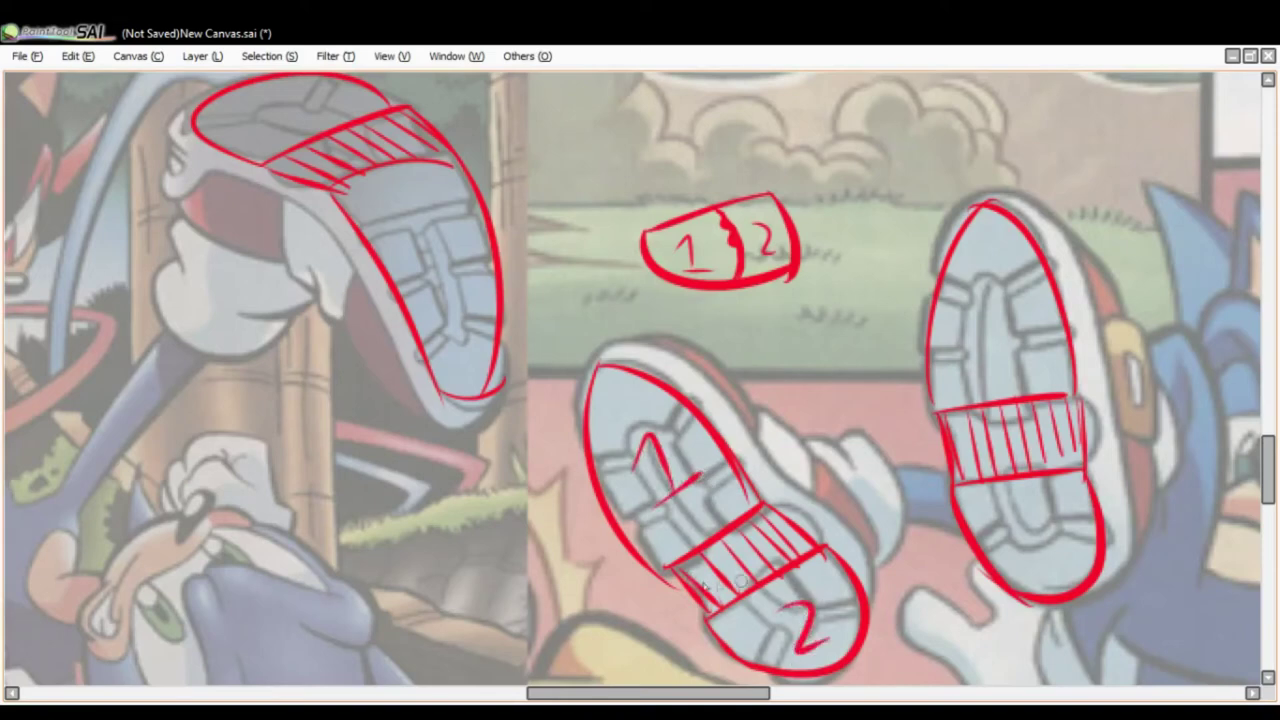
pyautogui.moveTo(676, 572)
pyautogui.mouseDown()
pyautogui.moveTo(742, 540)
pyautogui.moveTo(790, 538)
pyautogui.moveTo(767, 418)
pyautogui.mouseUp()
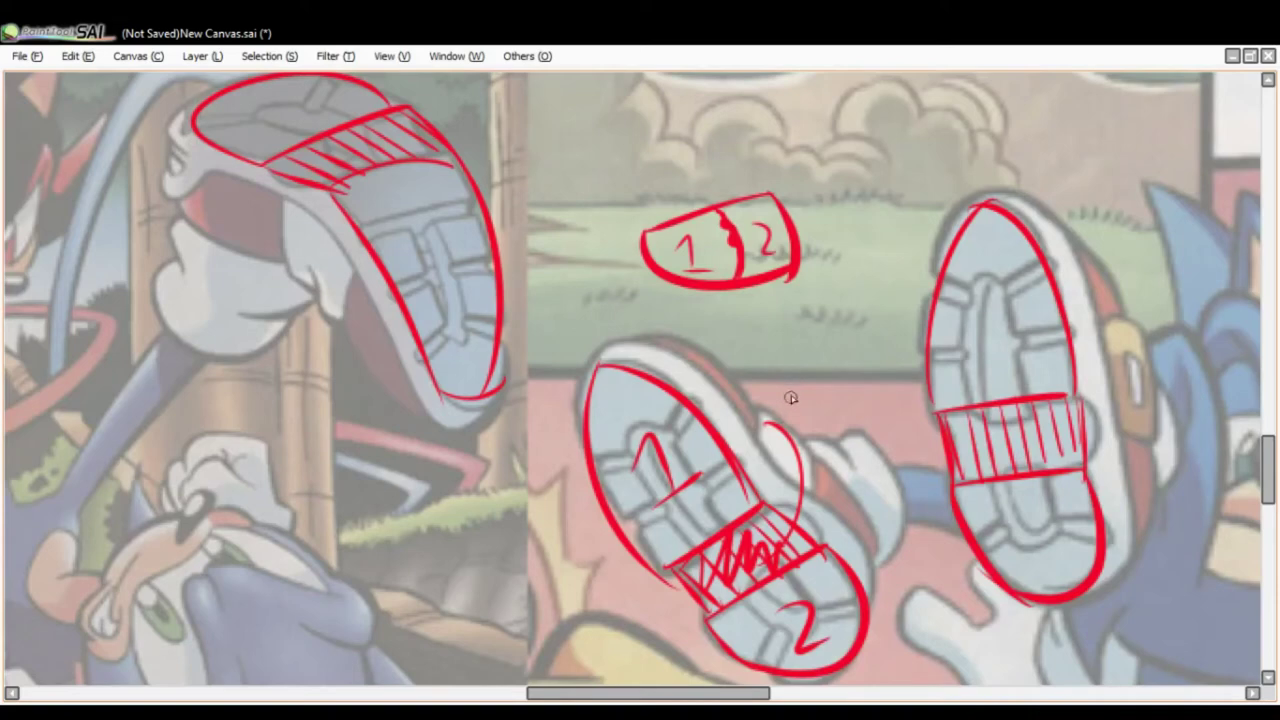
# Undo the sole numbering, the arch scribble and the small numbered half-oval sketch.
pyautogui.hotkey('ctrl', 'z')
pyautogui.hotkey('ctrl', 'z')
pyautogui.hotkey('ctrl', 'z')
pyautogui.hotkey('ctrl', 'z')
pyautogui.hotkey('ctrl', 'z')
pyautogui.hotkey('ctrl', 'z')
pyautogui.hotkey('ctrl', 'z')
pyautogui.hotkey('ctrl', 'z')
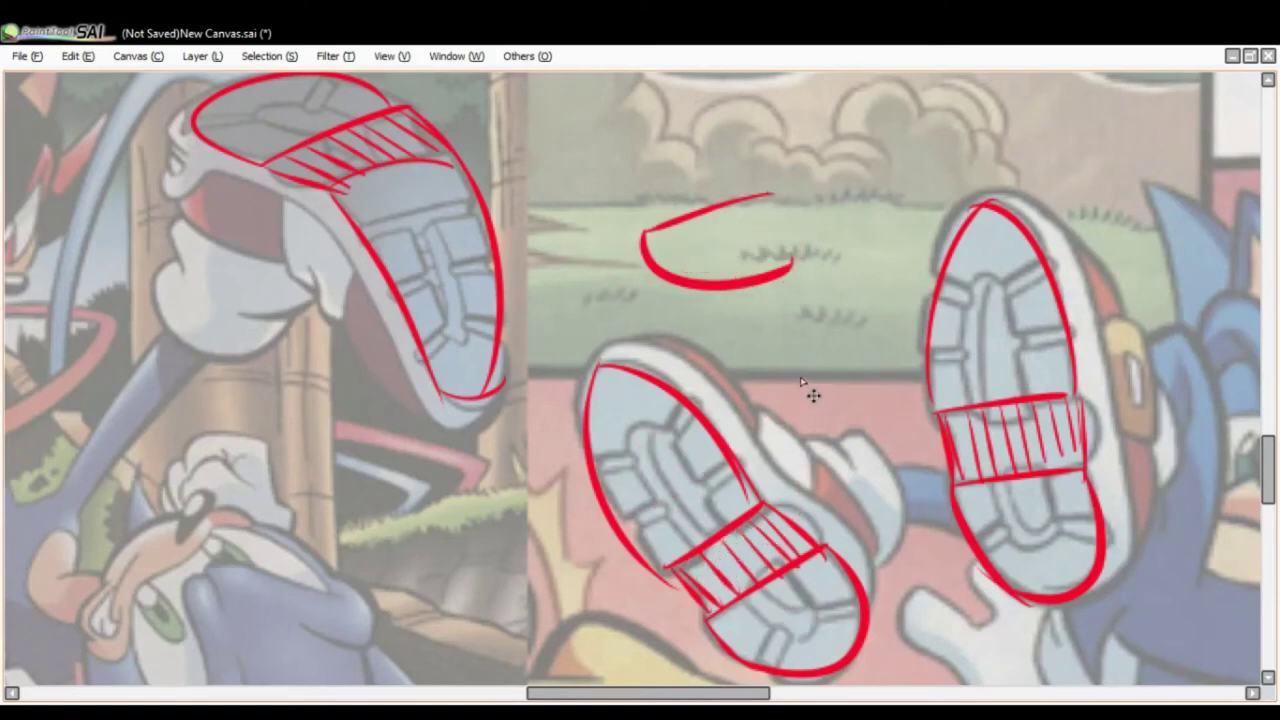
pyautogui.hotkey('ctrl', 'z')
pyautogui.hotkey('ctrl', 'z')
# Clear all the red strokes from Layer 1.
pyautogui.press('Tab')
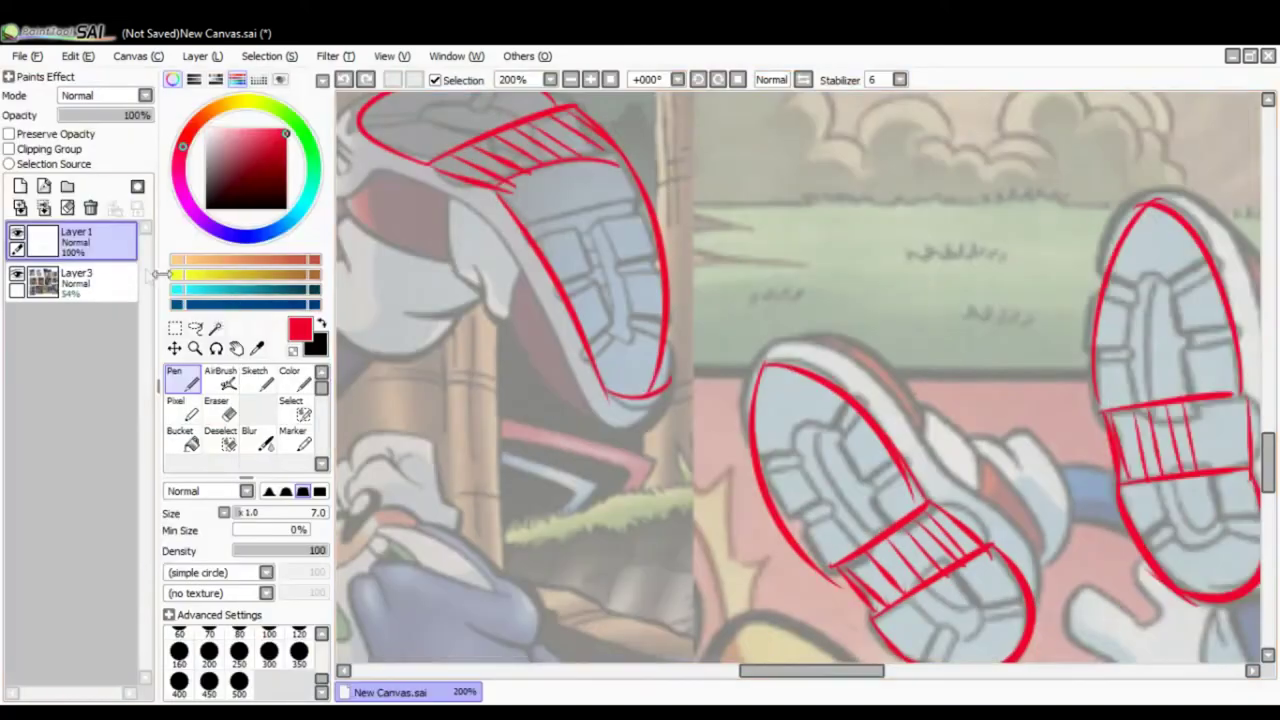
pyautogui.click(67, 208)
pyautogui.press('Tab')
pyautogui.moveTo(458, 278); pyautogui.dragTo(522, 350)
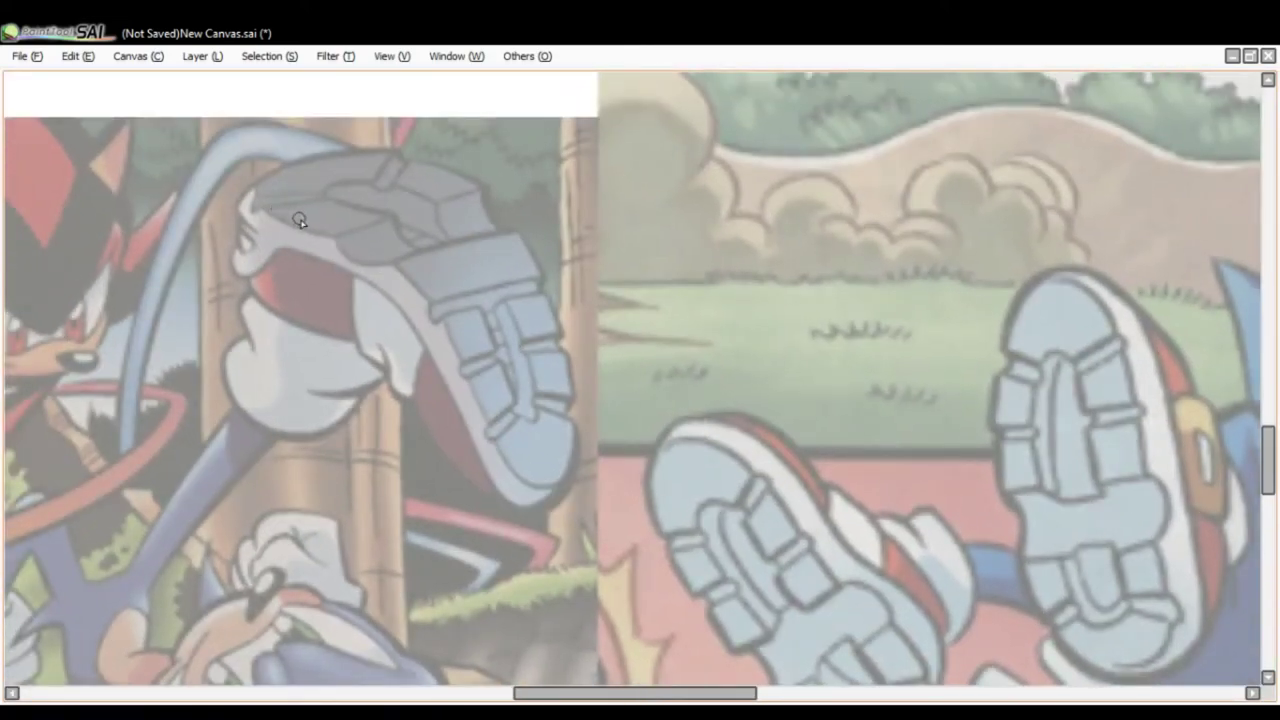
# Try outlining the two outer tread blocks on the front of the upright sole.
pyautogui.moveTo(474, 302); pyautogui.dragTo(292, 282)
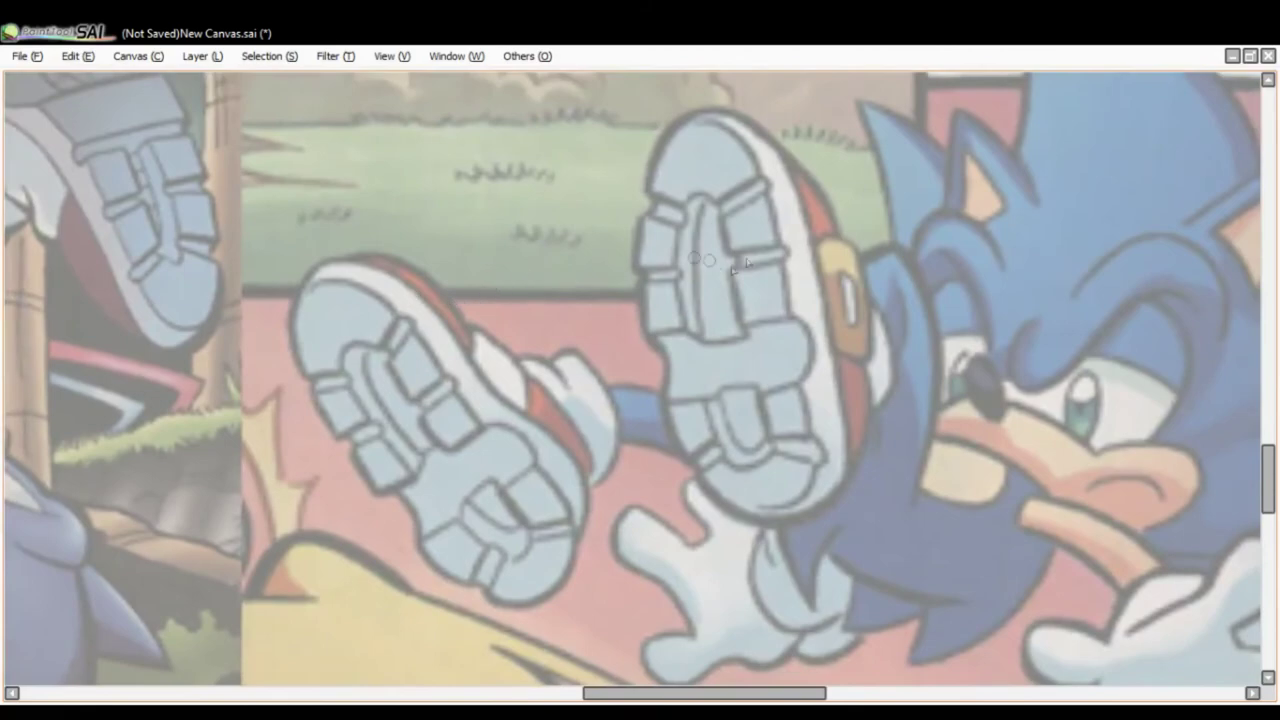
pyautogui.scroll(-4, 659, 424)
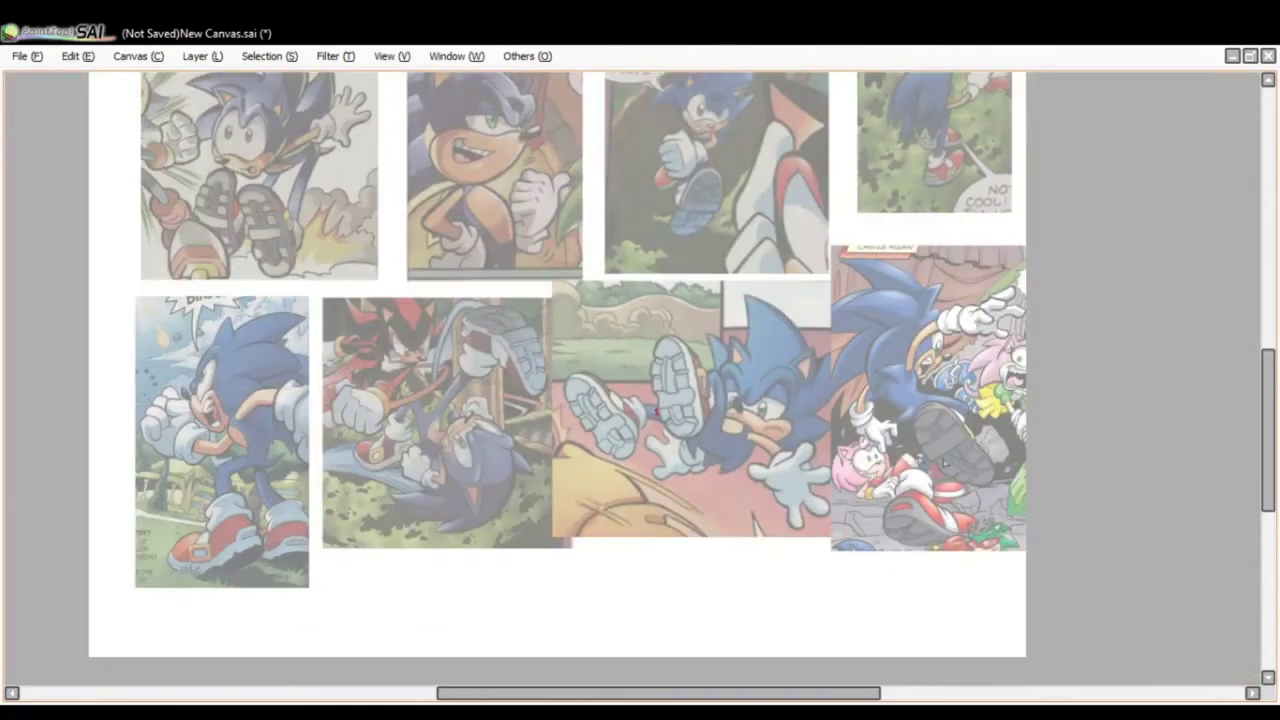
pyautogui.scroll(5, 655, 397)
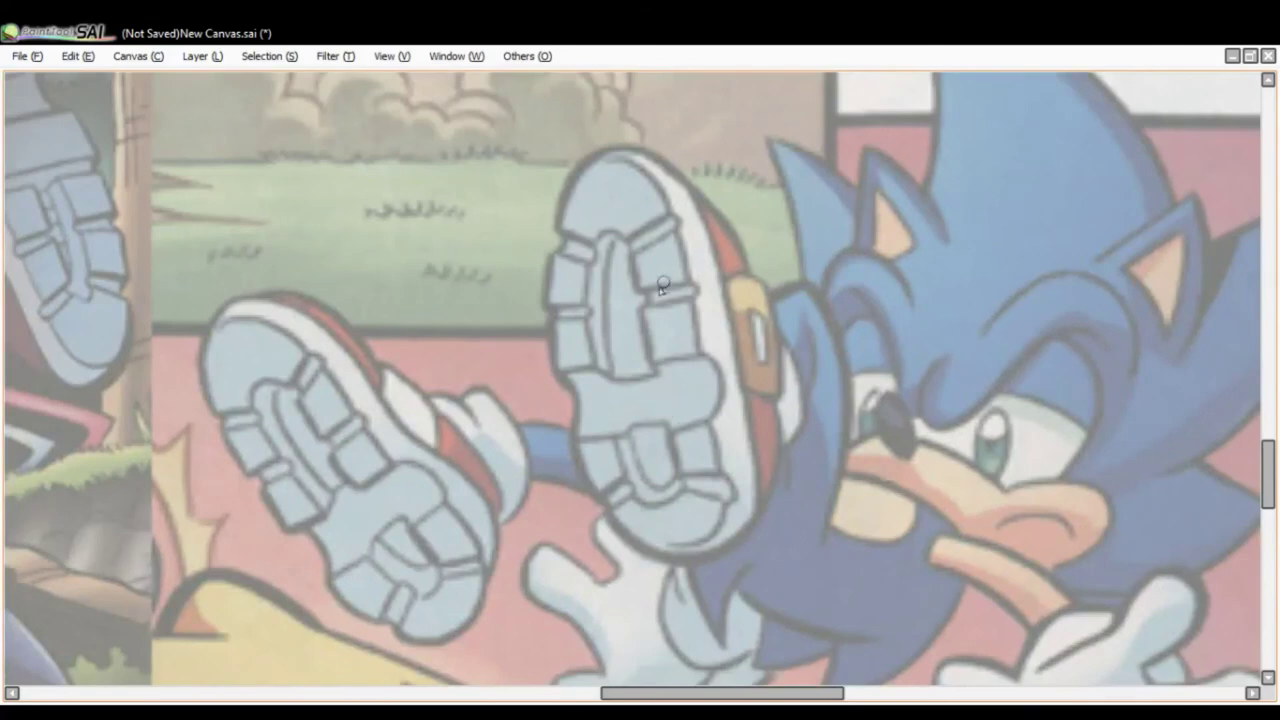
pyautogui.moveTo(552, 321)
pyautogui.mouseDown()
pyautogui.moveTo(552, 372)
pyautogui.moveTo(600, 366)
pyautogui.moveTo(560, 320)
pyautogui.mouseUp()
pyautogui.moveTo(556, 261)
pyautogui.mouseDown()
pyautogui.moveTo(592, 305)
pyautogui.moveTo(558, 255)
pyautogui.mouseUp()
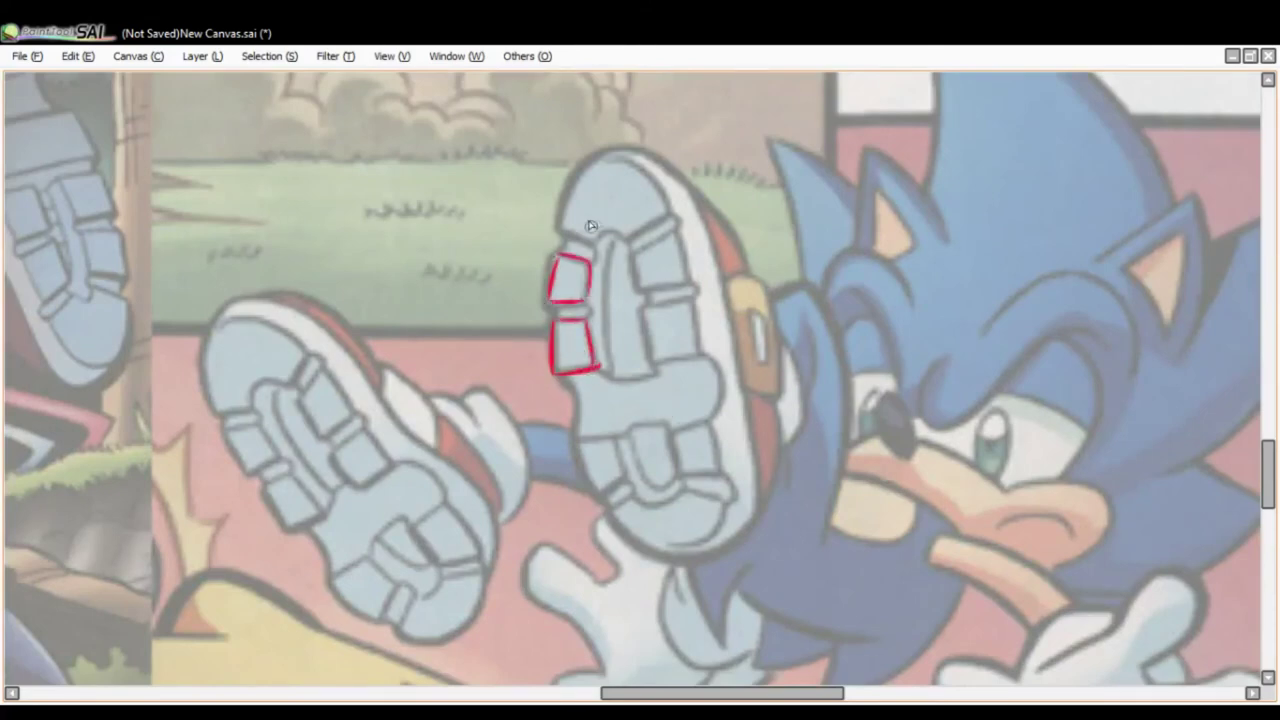
pyautogui.hotkey('ctrl', 'z')
pyautogui.hotkey('ctrl', 'z')
pyautogui.hotkey('ctrl', 'z')
pyautogui.hotkey('ctrl', 'z')
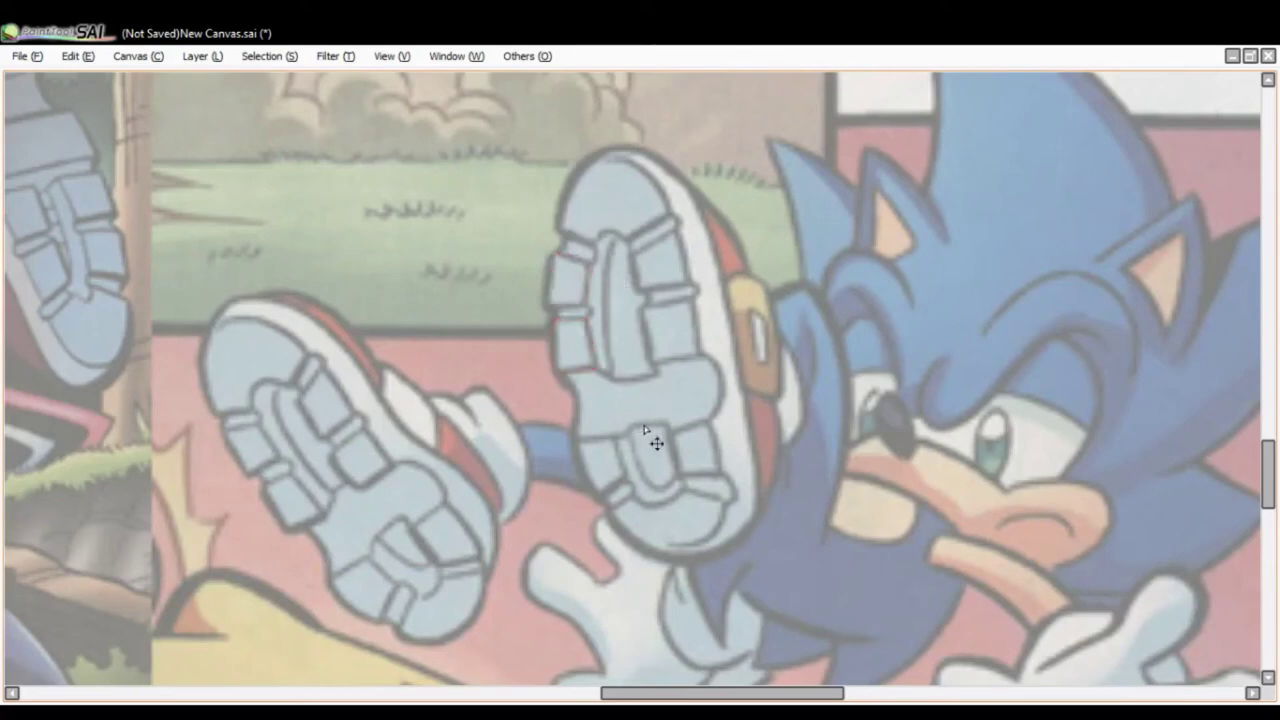
# Outline the upright sole's heel and front sections and add a notched, curved tread line near each rounded end.
pyautogui.moveTo(573, 438)
pyautogui.mouseDown()
pyautogui.moveTo(713, 419)
pyautogui.moveTo(668, 556)
pyautogui.moveTo(718, 549)
pyautogui.mouseUp()
pyautogui.moveTo(568, 372)
pyautogui.mouseDown()
pyautogui.moveTo(702, 357)
pyautogui.moveTo(666, 191)
pyautogui.moveTo(628, 150)
pyautogui.moveTo(640, 150)
pyautogui.mouseUp()
pyautogui.hotkey('ctrl', 'z')
pyautogui.moveTo(553, 368); pyautogui.dragTo(614, 158)
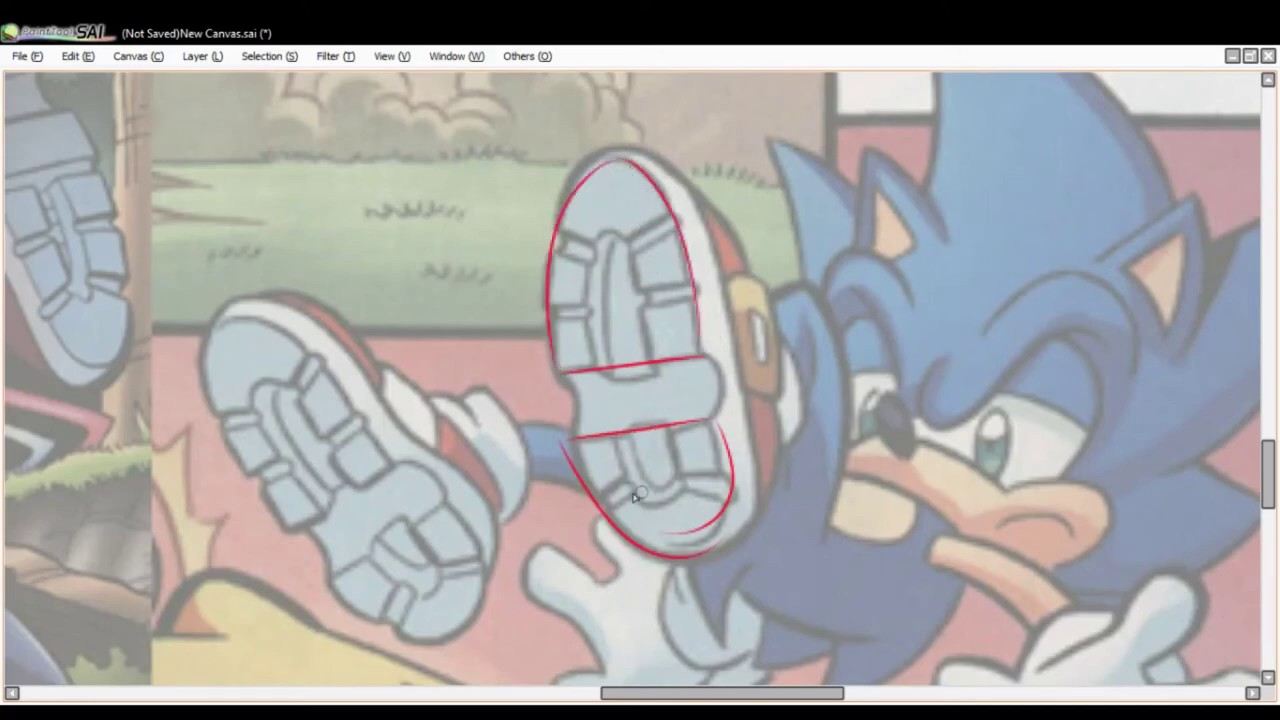
pyautogui.moveTo(601, 527)
pyautogui.mouseDown()
pyautogui.moveTo(638, 494)
pyautogui.moveTo(692, 488)
pyautogui.moveTo(736, 516)
pyautogui.mouseUp()
pyautogui.moveTo(556, 227)
pyautogui.mouseDown()
pyautogui.moveTo(595, 243)
pyautogui.moveTo(584, 239)
pyautogui.moveTo(626, 230)
pyautogui.mouseUp()
pyautogui.hotkey('ctrl', 'z')
# Try sketching a separate sole shape on the grass beside the upright sole.
pyautogui.moveTo(390, 122)
pyautogui.mouseDown()
pyautogui.moveTo(368, 290)
pyautogui.moveTo(395, 117)
pyautogui.moveTo(369, 279)
pyautogui.moveTo(438, 289)
pyautogui.moveTo(458, 153)
pyautogui.mouseUp()
pyautogui.hotkey('ctrl', 'z')
pyautogui.hotkey('ctrl', 'z')
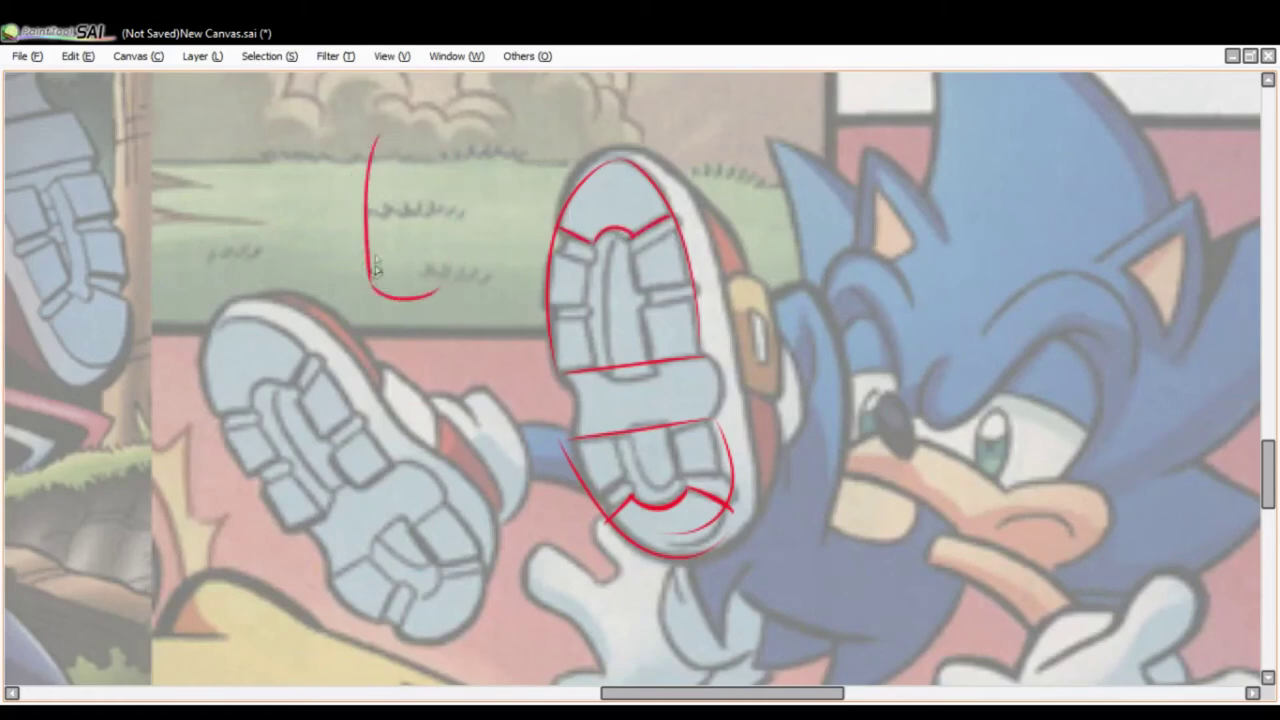
pyautogui.moveTo(365, 204); pyautogui.dragTo(416, 323)
pyautogui.hotkey('ctrl', 'z')
pyautogui.hotkey('ctrl', 'z')
pyautogui.hotkey('ctrl', 'z')
# Sketch an upright oval sole on the grass with two crosswise arch lines and a notched, curved tread line in its lower end.
pyautogui.moveTo(383, 128)
pyautogui.mouseDown()
pyautogui.moveTo(457, 242)
pyautogui.moveTo(392, 124)
pyautogui.mouseUp()
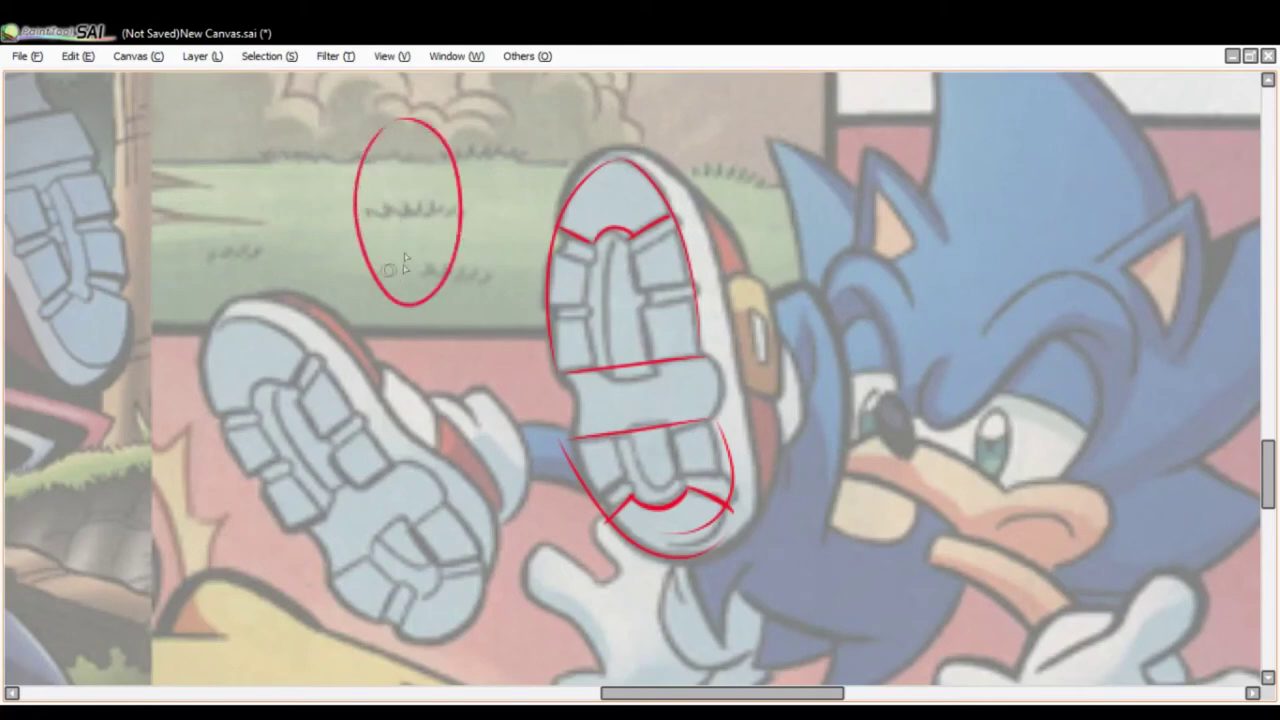
pyautogui.moveTo(356, 230)
pyautogui.mouseDown()
pyautogui.moveTo(460, 233)
pyautogui.moveTo(466, 208)
pyautogui.mouseUp()
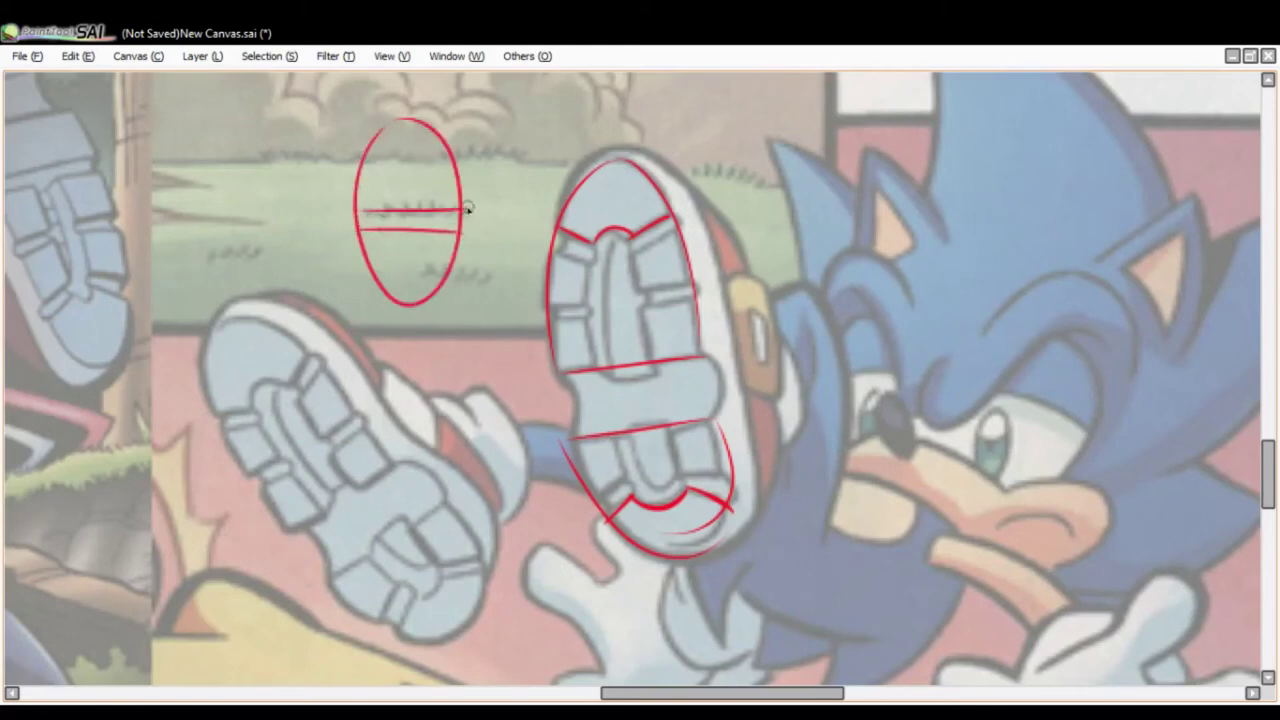
pyautogui.moveTo(373, 270)
pyautogui.mouseDown()
pyautogui.moveTo(385, 263)
pyautogui.moveTo(405, 288)
pyautogui.moveTo(430, 264)
pyautogui.moveTo(453, 265)
pyautogui.mouseUp()
# Try adding small tread blocks along both sides of the oval sole's lower section.
pyautogui.moveTo(357, 245)
pyautogui.mouseDown()
pyautogui.moveTo(382, 240)
pyautogui.moveTo(373, 263)
pyautogui.mouseUp()
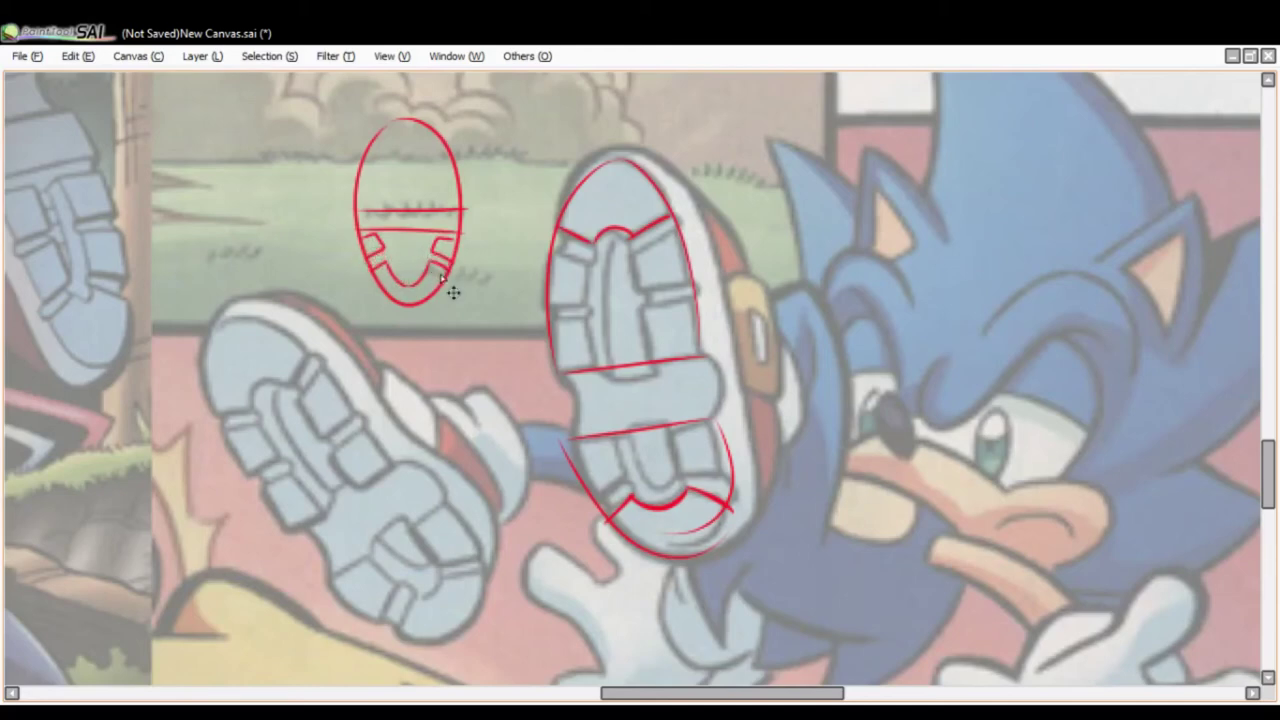
pyautogui.moveTo(356, 187)
pyautogui.mouseDown()
pyautogui.moveTo(376, 206)
pyautogui.moveTo(353, 209)
pyautogui.mouseUp()
pyautogui.hotkey('ctrl', 'z')
pyautogui.hotkey('ctrl', 'z')
pyautogui.hotkey('ctrl', 'z')
pyautogui.hotkey('ctrl', 'z')
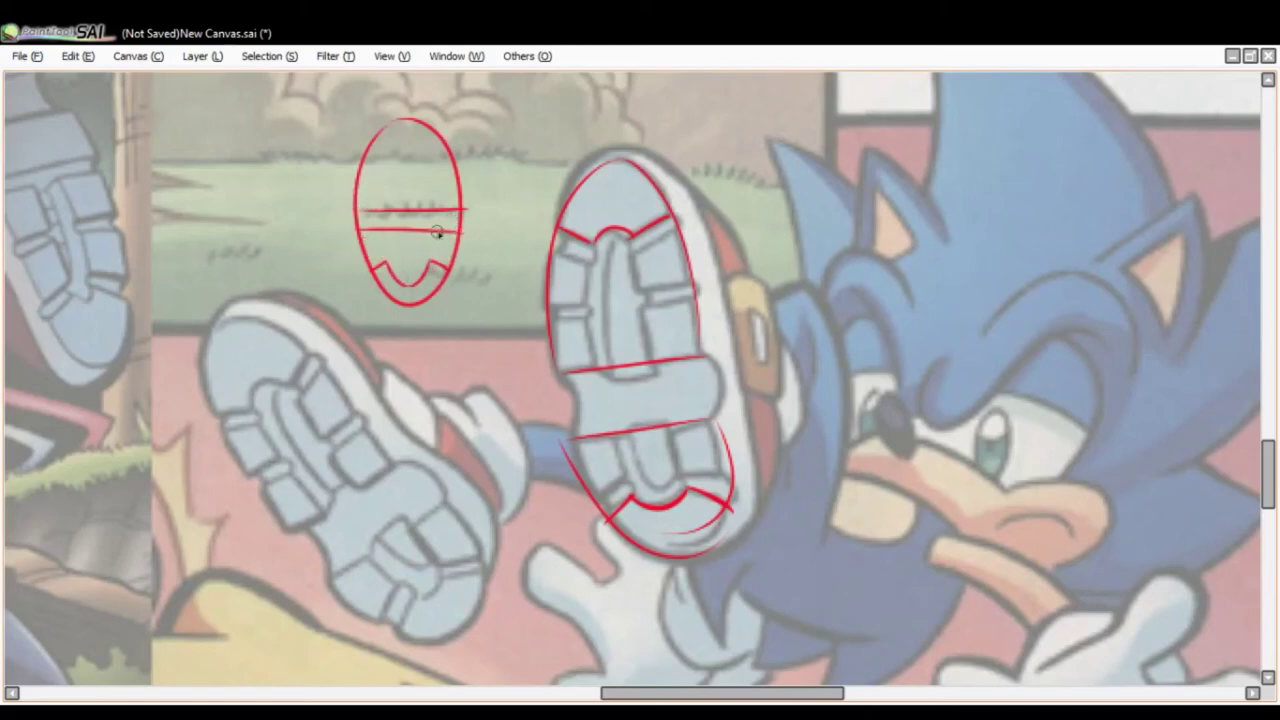
# Draw a tread block on each side of the oval's lower section and circle the gaps above them.
pyautogui.moveTo(436, 249); pyautogui.dragTo(456, 263)
pyautogui.moveTo(381, 234); pyautogui.dragTo(367, 256)
pyautogui.moveTo(385, 225); pyautogui.dragTo(462, 245)
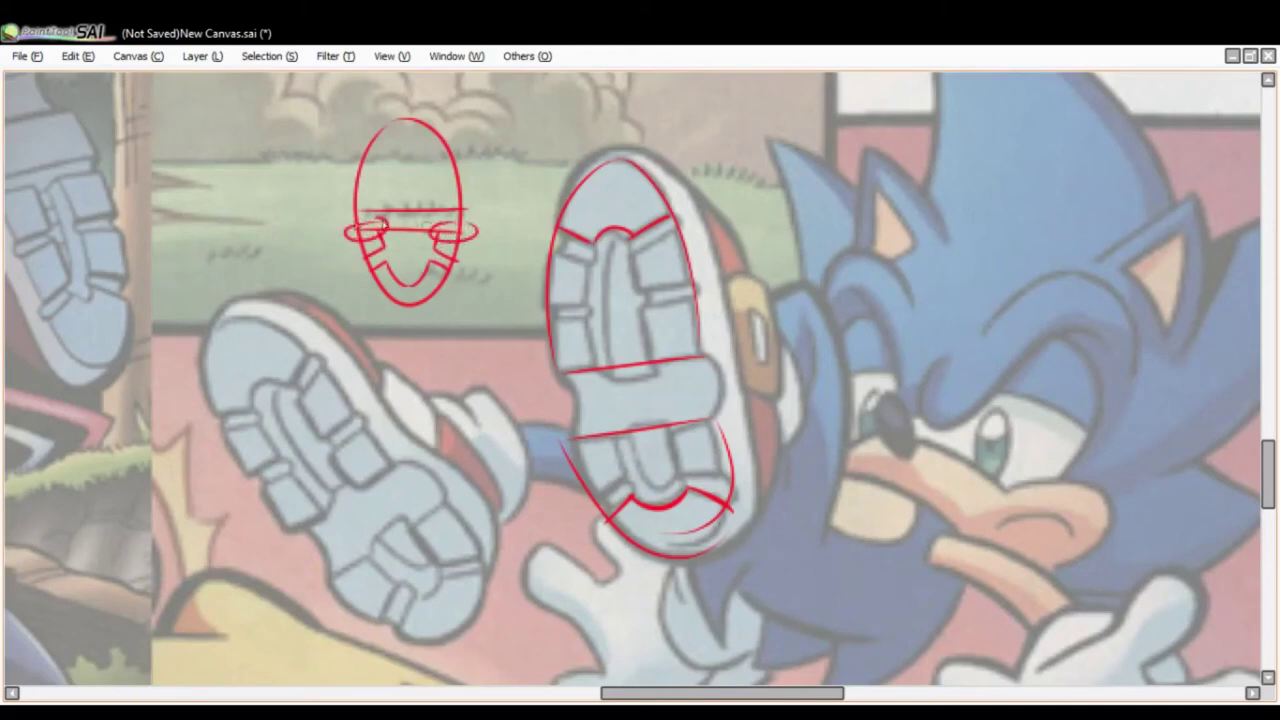
# Undo the gap circles and draw tread blocks and a curved toe line around the oval sole's upper section.
pyautogui.hotkey('ctrl', 'z')
pyautogui.hotkey('ctrl', 'z')
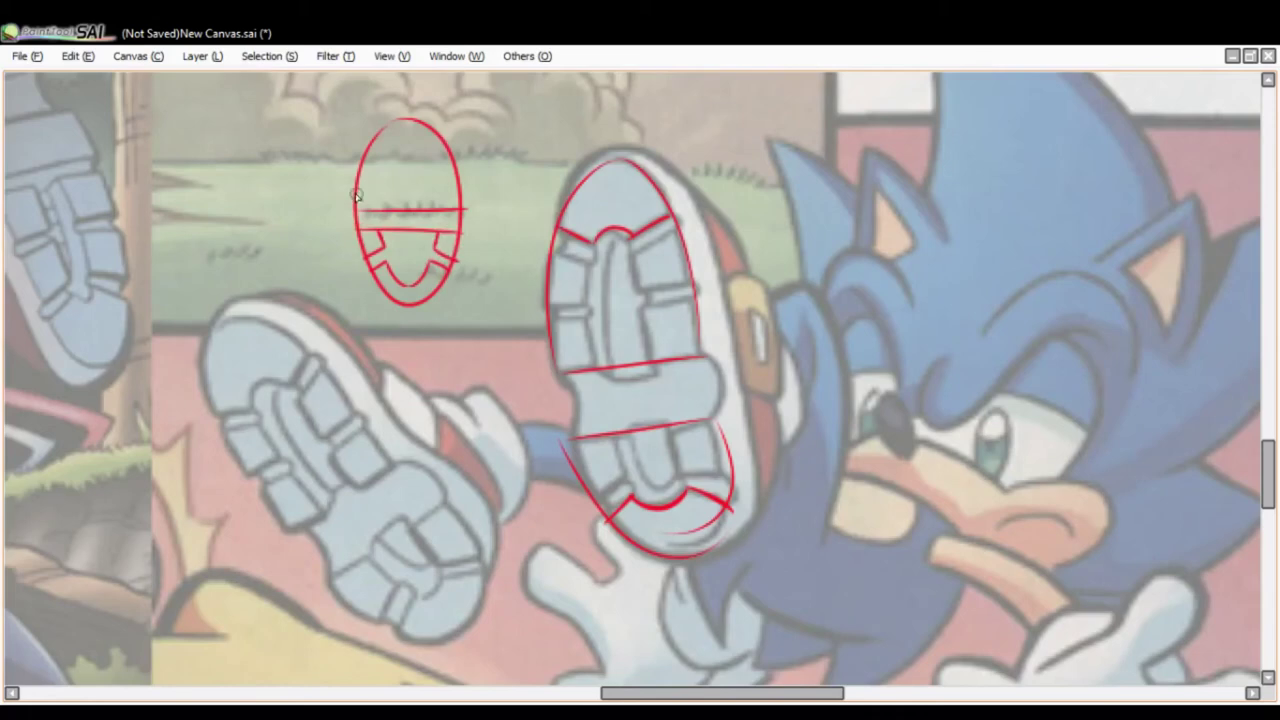
pyautogui.moveTo(375, 207)
pyautogui.mouseDown()
pyautogui.moveTo(376, 182)
pyautogui.moveTo(358, 181)
pyautogui.mouseUp()
pyautogui.moveTo(441, 211)
pyautogui.mouseDown()
pyautogui.moveTo(451, 184)
pyautogui.moveTo(428, 155)
pyautogui.moveTo(374, 142)
pyautogui.moveTo(408, 136)
pyautogui.mouseUp()
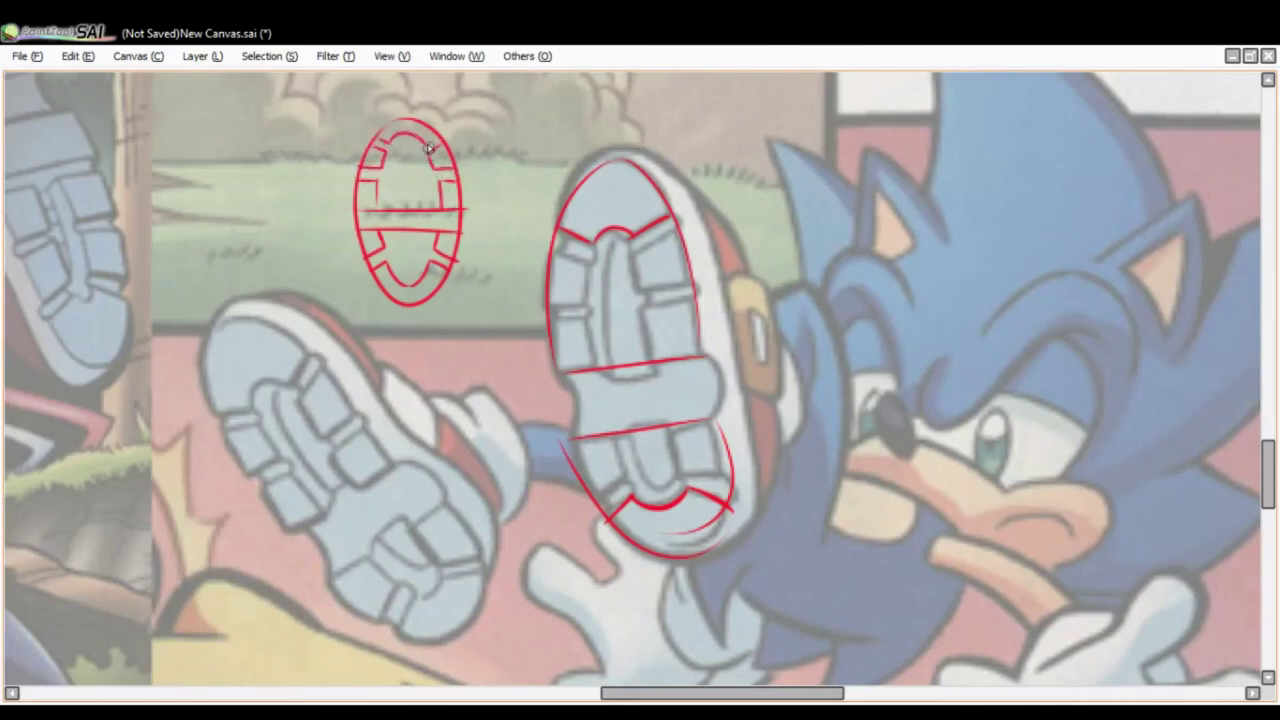
# Draw nested rounded tread shapes in the centre of the oval sole's upper and lower sections.
pyautogui.moveTo(396, 233)
pyautogui.mouseDown()
pyautogui.moveTo(464, 229)
pyautogui.moveTo(482, 213)
pyautogui.moveTo(480, 261)
pyautogui.moveTo(511, 273)
pyautogui.moveTo(477, 266)
pyautogui.moveTo(500, 266)
pyautogui.moveTo(514, 289)
pyautogui.moveTo(451, 251)
pyautogui.mouseUp()
pyautogui.moveTo(603, 280); pyautogui.dragTo(543, 277)
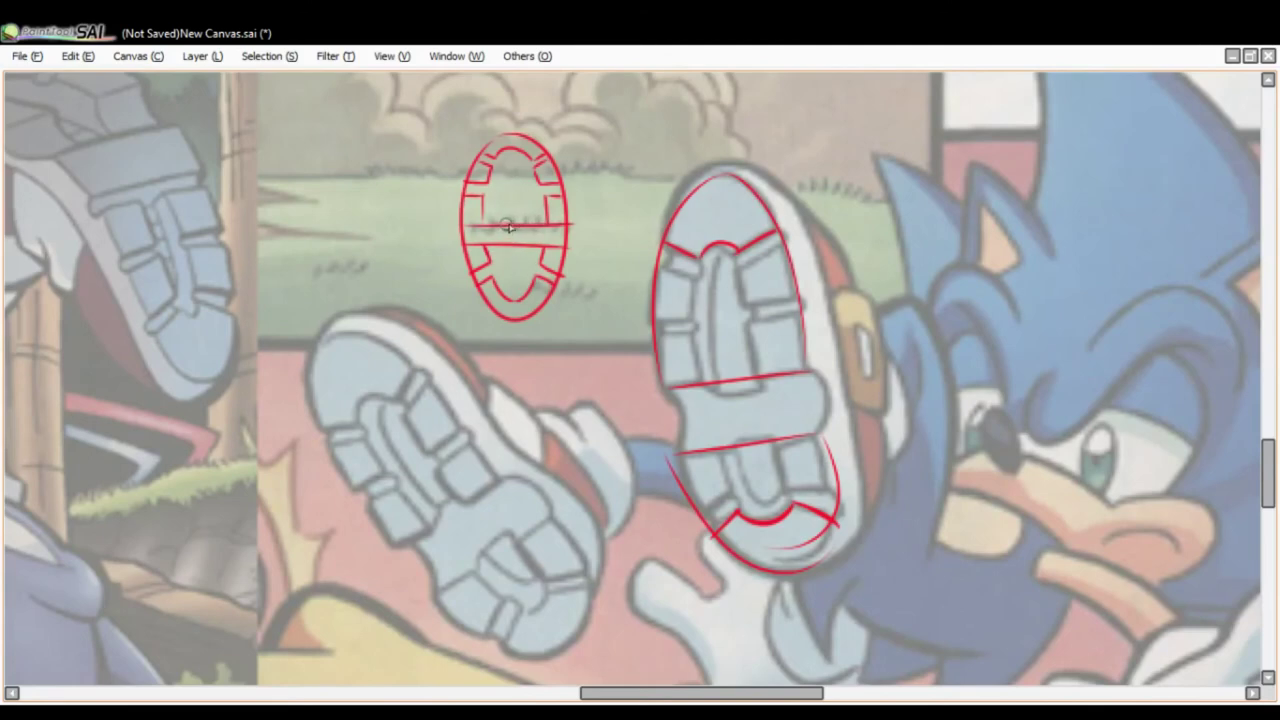
pyautogui.moveTo(496, 222)
pyautogui.mouseDown()
pyautogui.moveTo(513, 172)
pyautogui.moveTo(534, 226)
pyautogui.mouseUp()
pyautogui.hotkey('ctrl', 'z')
pyautogui.moveTo(510, 183); pyautogui.dragTo(526, 227)
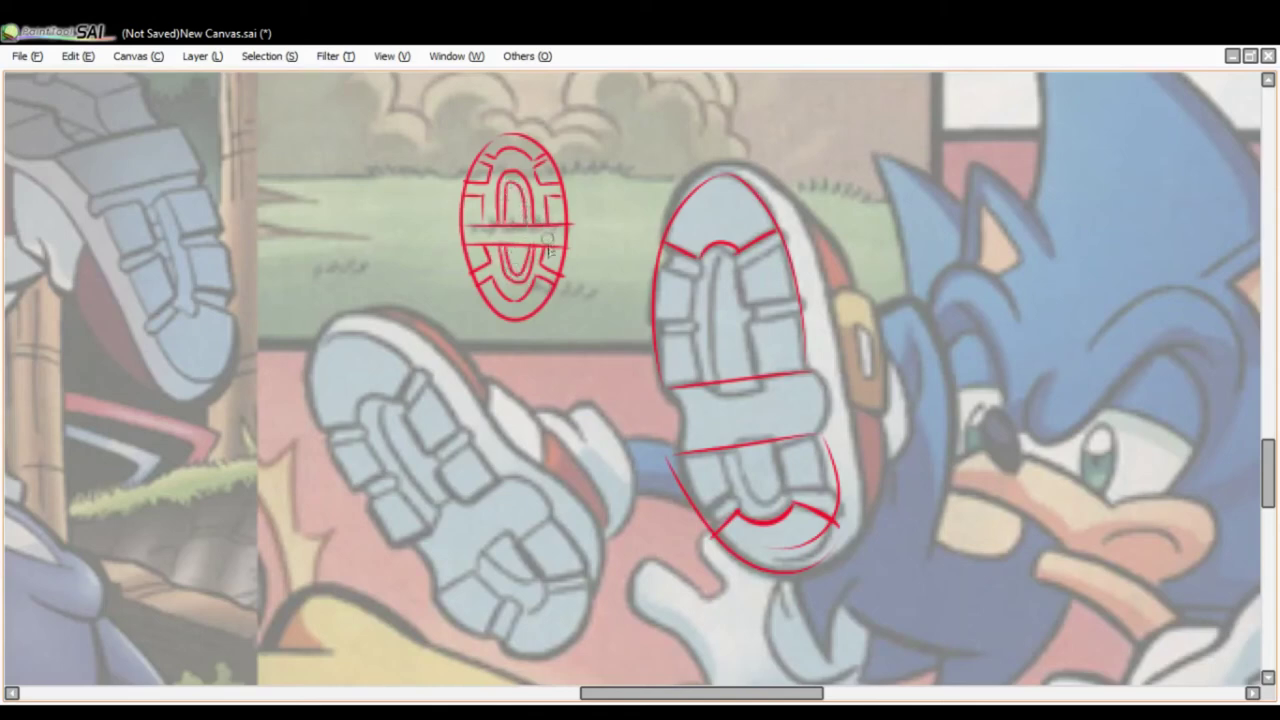
# Try circling the oval sole sketch and the upright reference sole for emphasis.
pyautogui.moveTo(588, 150)
pyautogui.mouseDown()
pyautogui.moveTo(545, 340)
pyautogui.moveTo(500, 98)
pyautogui.mouseUp()
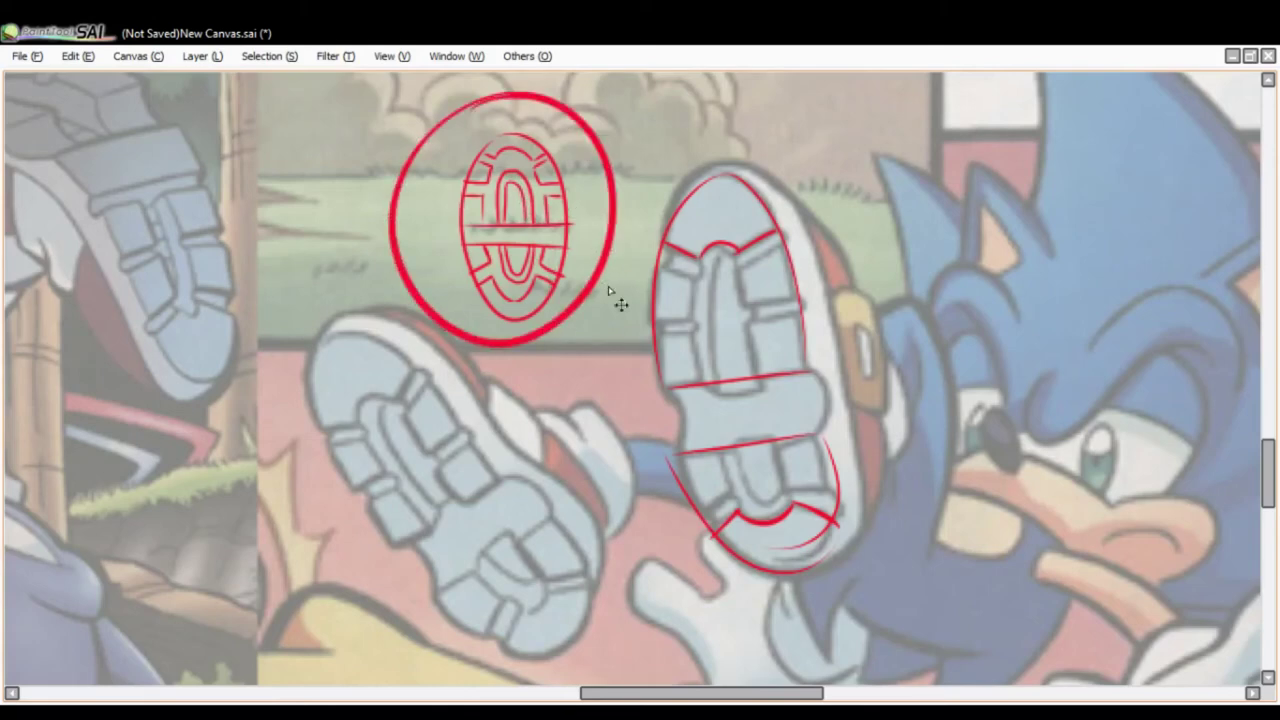
pyautogui.hotkey('ctrl', 'z')
pyautogui.hotkey('ctrl', 'z')
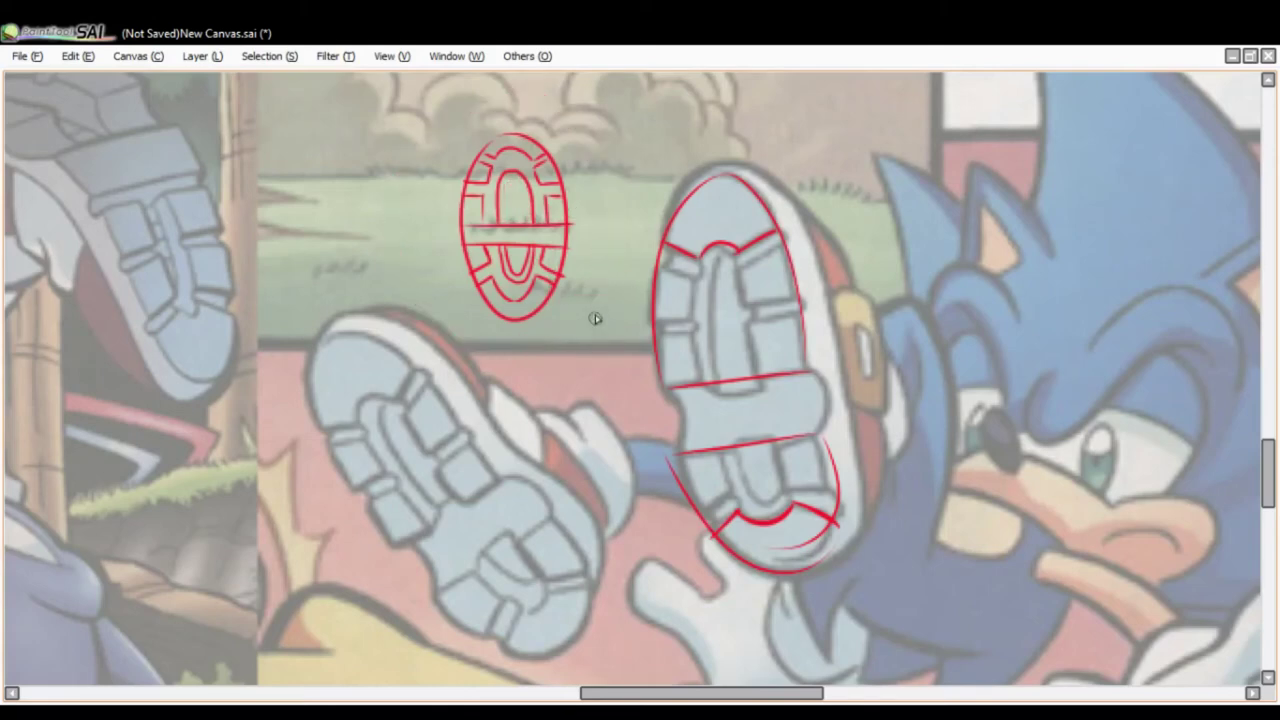
pyautogui.hotkey('ctrl', 'y')
pyautogui.moveTo(700, 160)
pyautogui.mouseDown()
pyautogui.moveTo(728, 606)
pyautogui.moveTo(681, 165)
pyautogui.mouseUp()
pyautogui.hotkey('ctrl', 'z')
pyautogui.moveTo(520, 95); pyautogui.dragTo(620, 250)
pyautogui.hotkey('ctrl', 'z')
pyautogui.moveTo(525, 97)
pyautogui.mouseDown()
pyautogui.moveTo(529, 380)
pyautogui.moveTo(480, 120)
pyautogui.mouseUp()
pyautogui.hotkey('ctrl', 'z')
pyautogui.moveTo(795, 150)
pyautogui.mouseDown()
pyautogui.moveTo(592, 338)
pyautogui.moveTo(950, 380)
pyautogui.moveTo(818, 188)
pyautogui.mouseUp()
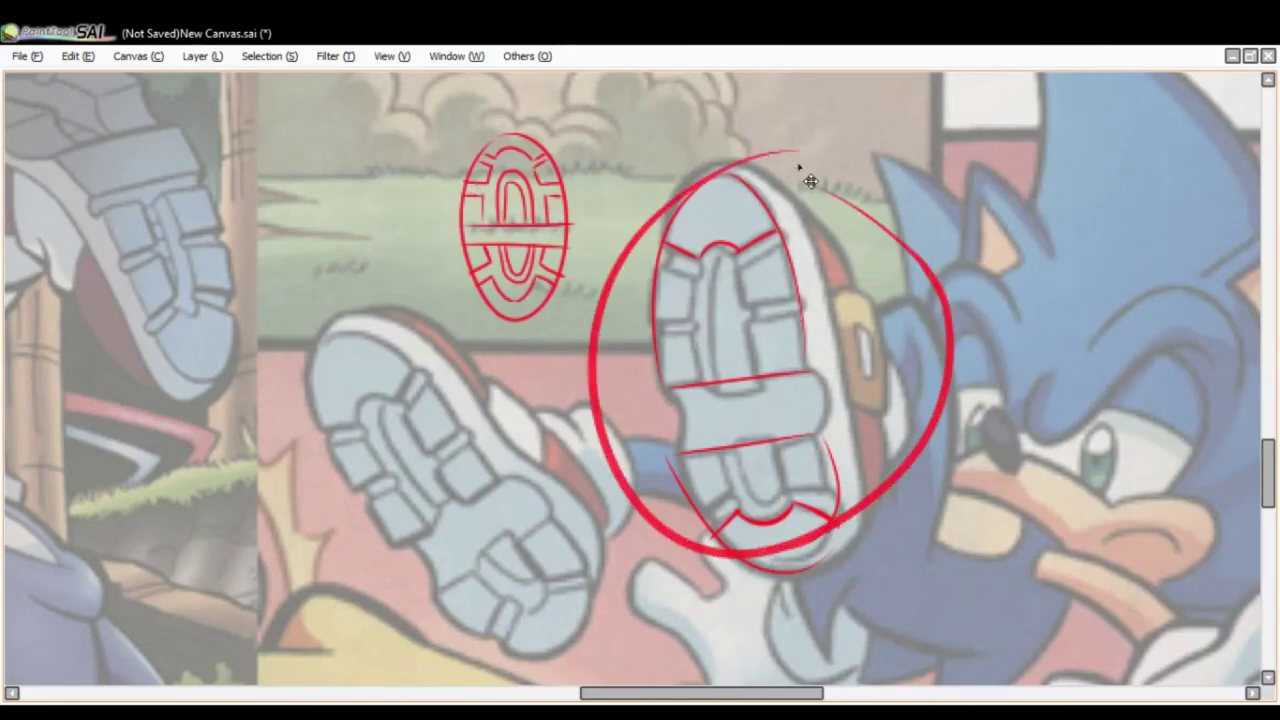
pyautogui.hotkey('ctrl', 'z')
# Survey the full reference sheet and examine Sonic's face on the first two cover illustrations.
pyautogui.scroll(-3, 646, 356)
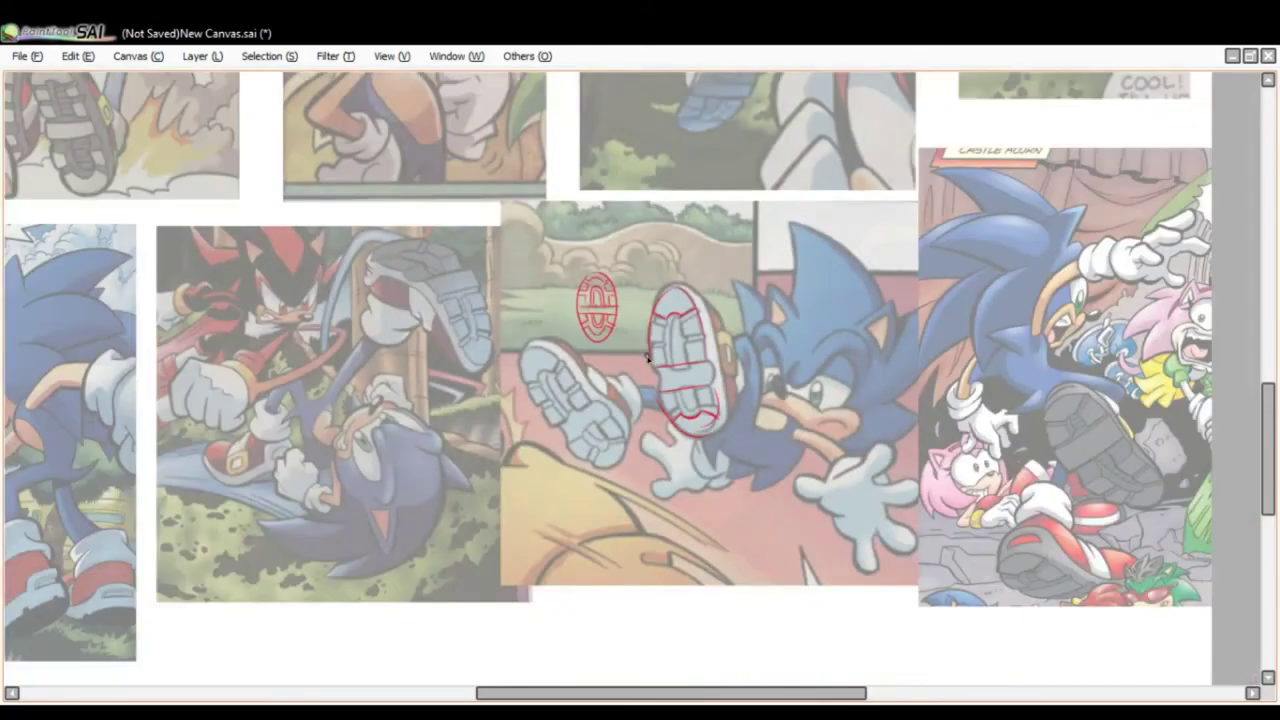
pyautogui.scroll(-2, 648, 358)
pyautogui.scroll(-3, 752, 443)
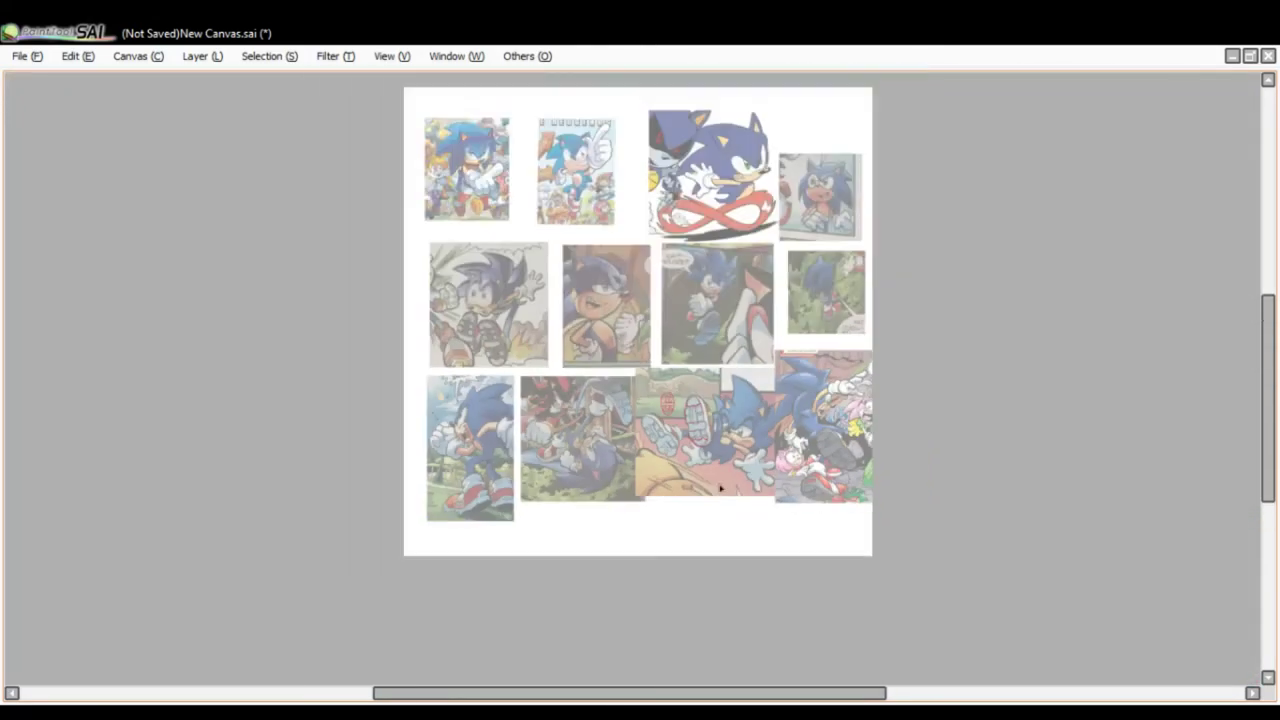
pyautogui.scroll(1, 655, 157)
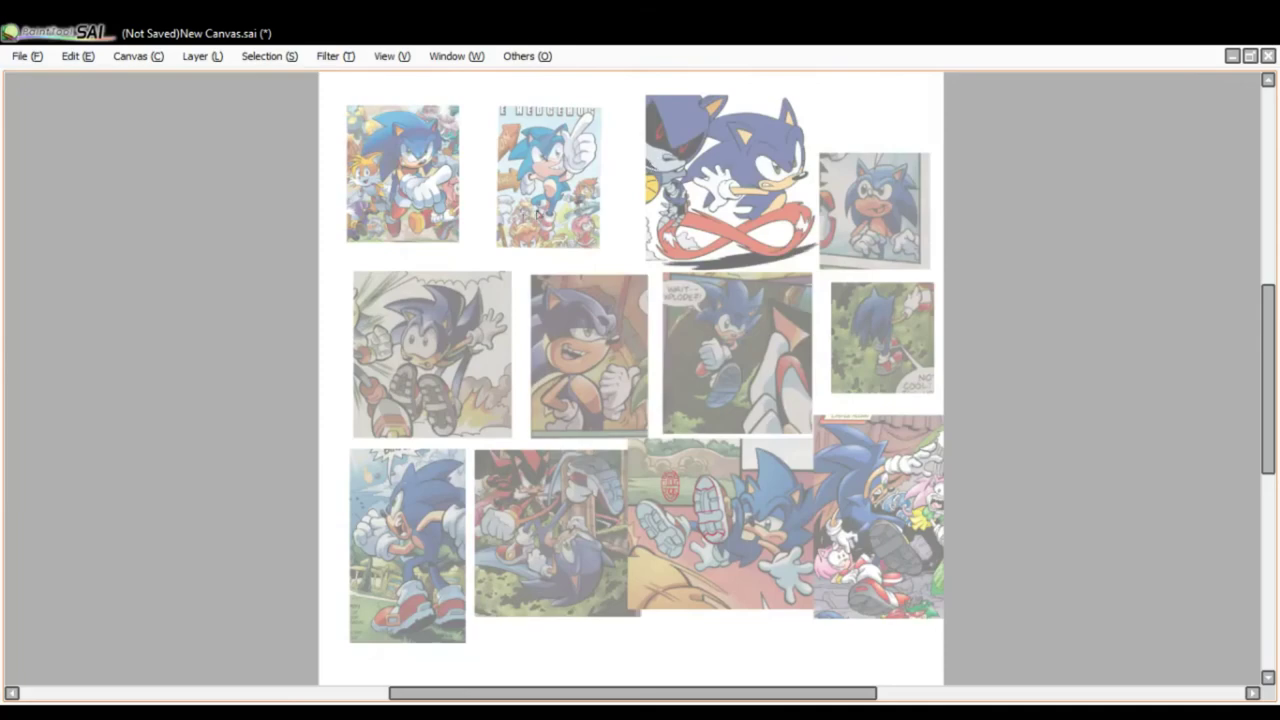
pyautogui.moveTo(404, 158)
pyautogui.mouseDown()
pyautogui.moveTo(483, 233)
pyautogui.moveTo(412, 160)
pyautogui.mouseUp()
pyautogui.hotkey('ctrl', 'z')
pyautogui.scroll(4, 415, 120)
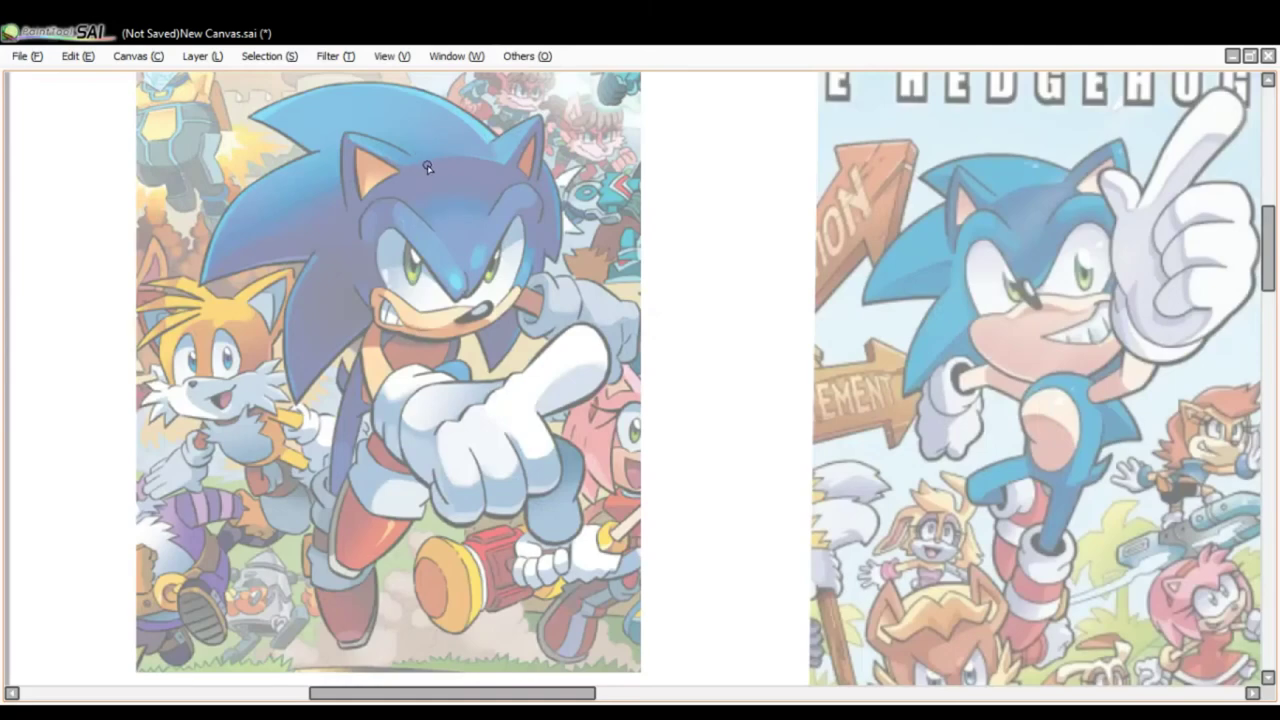
pyautogui.scroll(1, 427, 169)
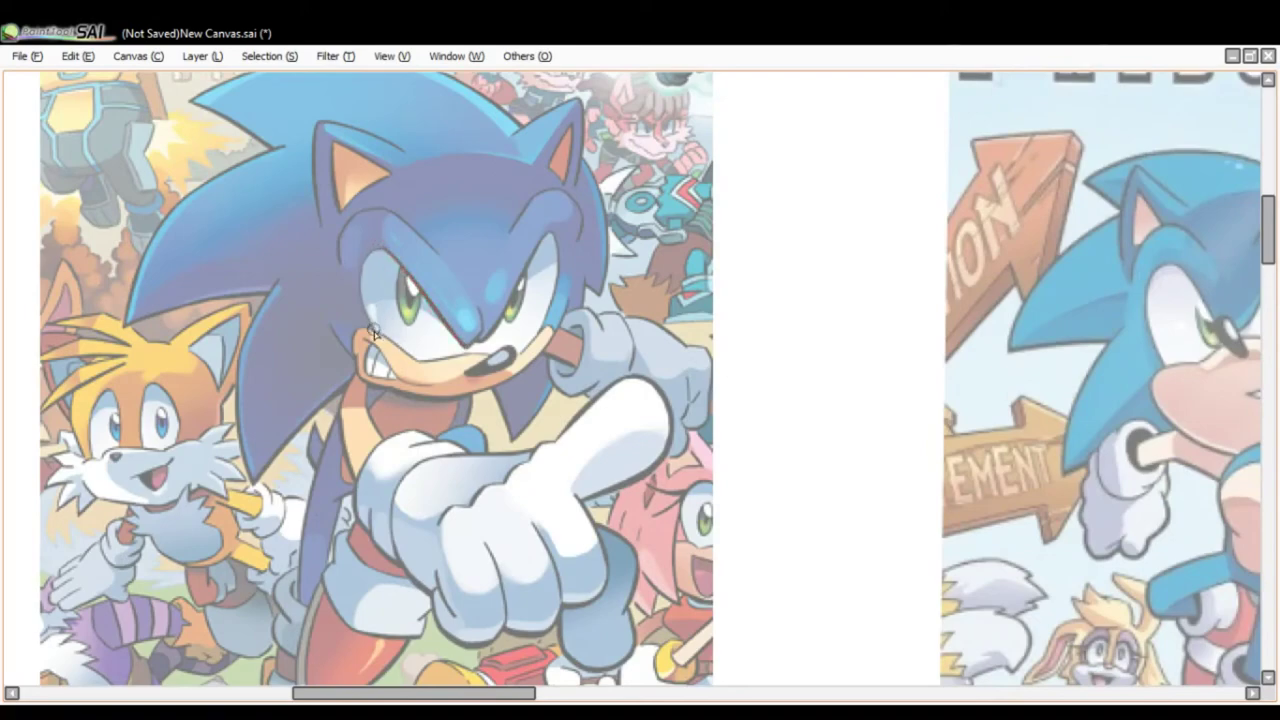
pyautogui.moveTo(798, 403); pyautogui.dragTo(604, 383)
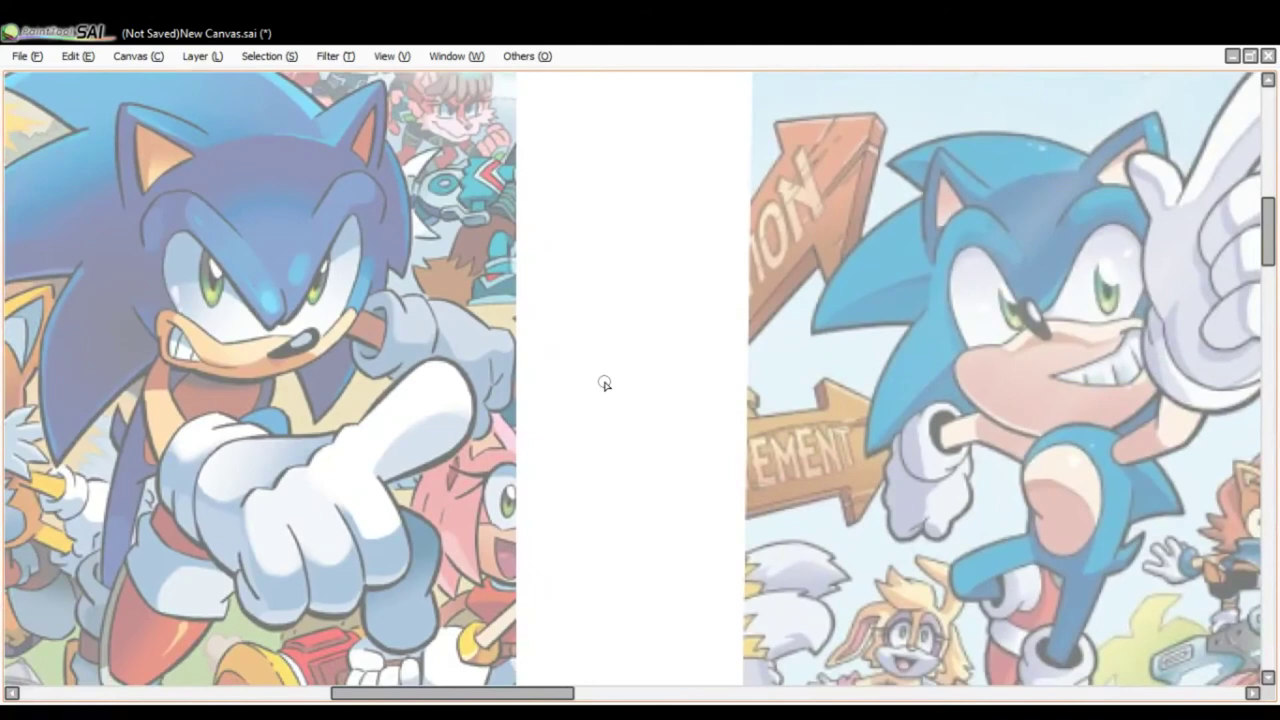
# Sketch two separate eye ovals below a joined, pointed eye shape in the gap between the covers, and add a curved arrow beside them.
pyautogui.moveTo(639, 294)
pyautogui.mouseDown()
pyautogui.moveTo(580, 262)
pyautogui.moveTo(641, 287)
pyautogui.moveTo(664, 237)
pyautogui.moveTo(652, 310)
pyautogui.mouseUp()
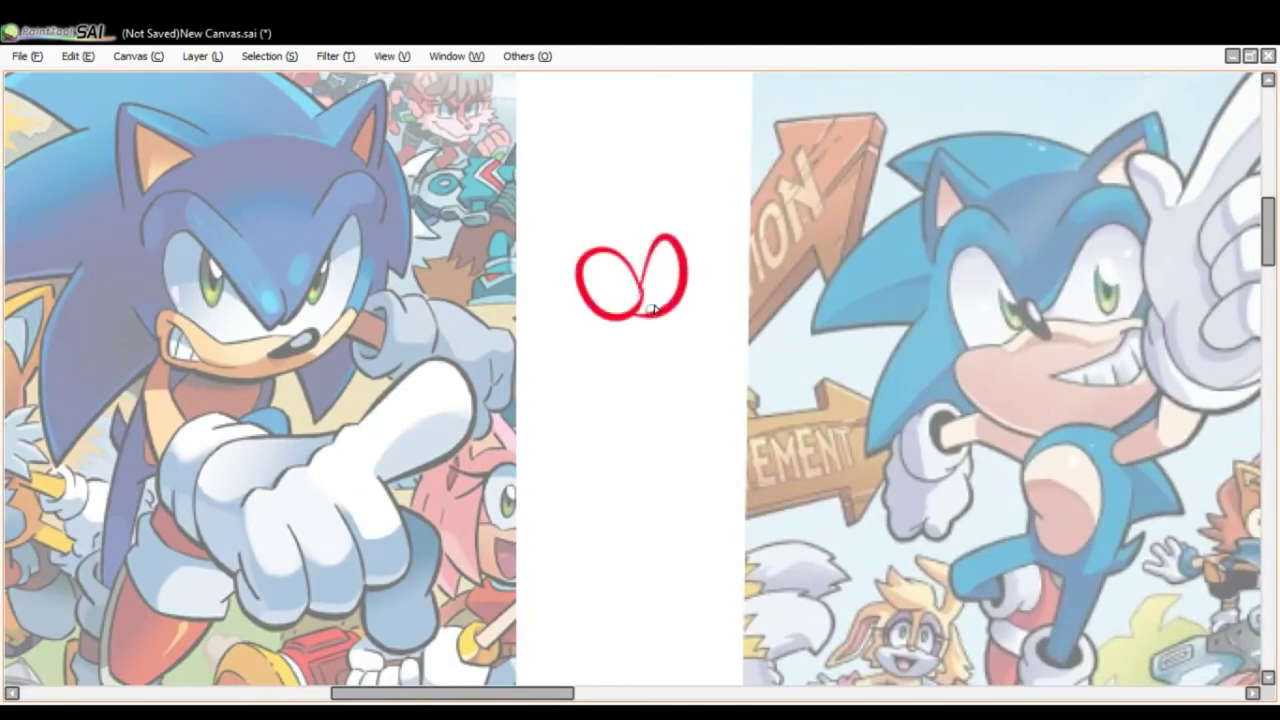
pyautogui.moveTo(632, 191); pyautogui.dragTo(564, 154)
pyautogui.moveTo(563, 157)
pyautogui.mouseDown()
pyautogui.moveTo(642, 213)
pyautogui.moveTo(635, 189)
pyautogui.moveTo(682, 150)
pyautogui.mouseUp()
pyautogui.moveTo(683, 152)
pyautogui.mouseDown()
pyautogui.moveTo(681, 193)
pyautogui.moveTo(627, 230)
pyautogui.mouseUp()
pyautogui.moveTo(654, 114)
pyautogui.mouseDown()
pyautogui.moveTo(604, 254)
pyautogui.moveTo(645, 106)
pyautogui.mouseUp()
pyautogui.hotkey('ctrl', 'z')
pyautogui.moveTo(642, 222)
pyautogui.mouseDown()
pyautogui.moveTo(561, 251)
pyautogui.moveTo(600, 243)
pyautogui.moveTo(563, 357)
pyautogui.moveTo(605, 235)
pyautogui.mouseUp()
pyautogui.hotkey('ctrl', 'z')
pyautogui.hotkey('ctrl', 'z')
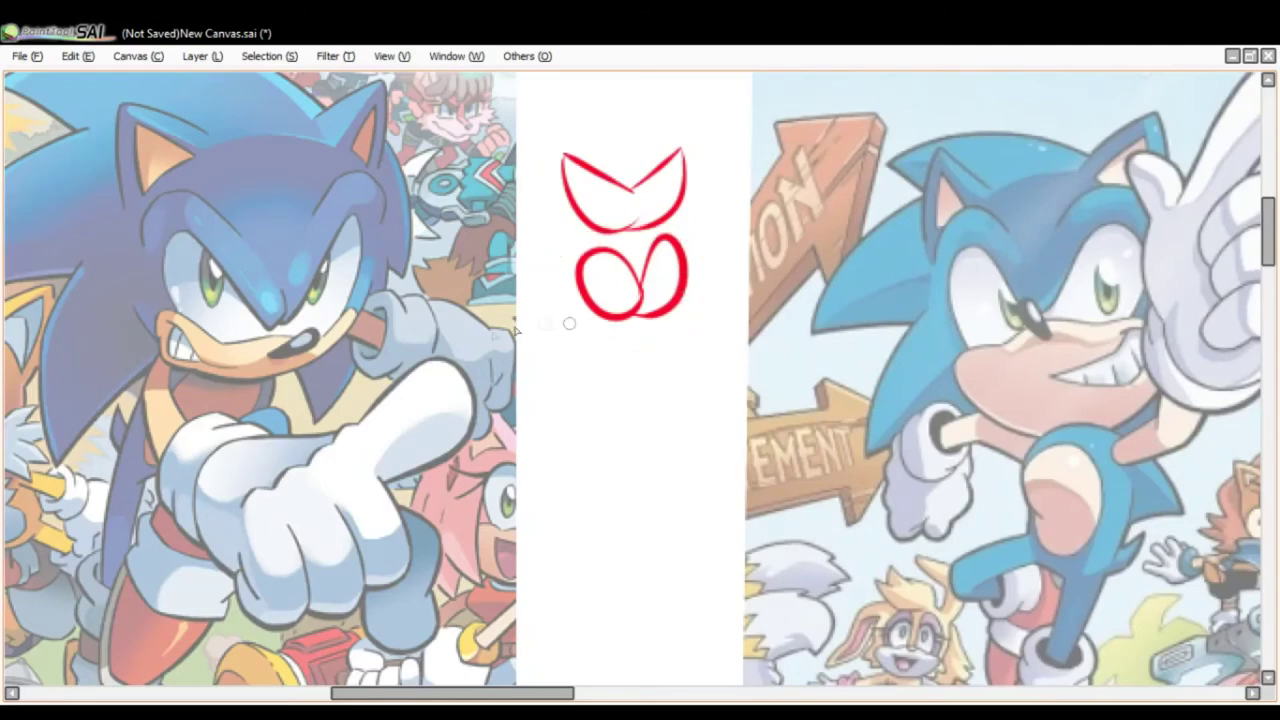
pyautogui.moveTo(434, 336); pyautogui.dragTo(510, 332)
pyautogui.moveTo(620, 170); pyautogui.dragTo(630, 270)
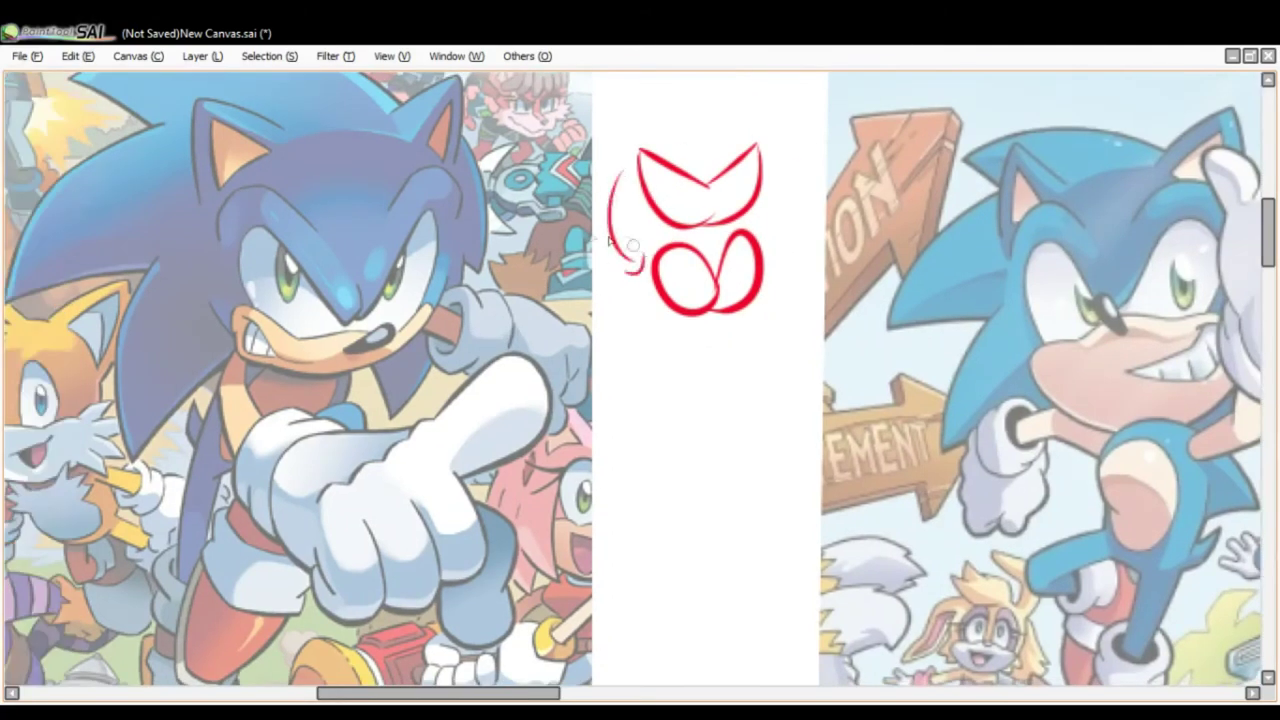
# Trace Sonic's angry eyes on the first cover, adding rounded curves inside their pointed upper corners.
pyautogui.moveTo(262, 216)
pyautogui.mouseDown()
pyautogui.moveTo(348, 340)
pyautogui.moveTo(262, 215)
pyautogui.mouseUp()
pyautogui.hotkey('ctrl', 'z')
pyautogui.moveTo(256, 312); pyautogui.dragTo(264, 208)
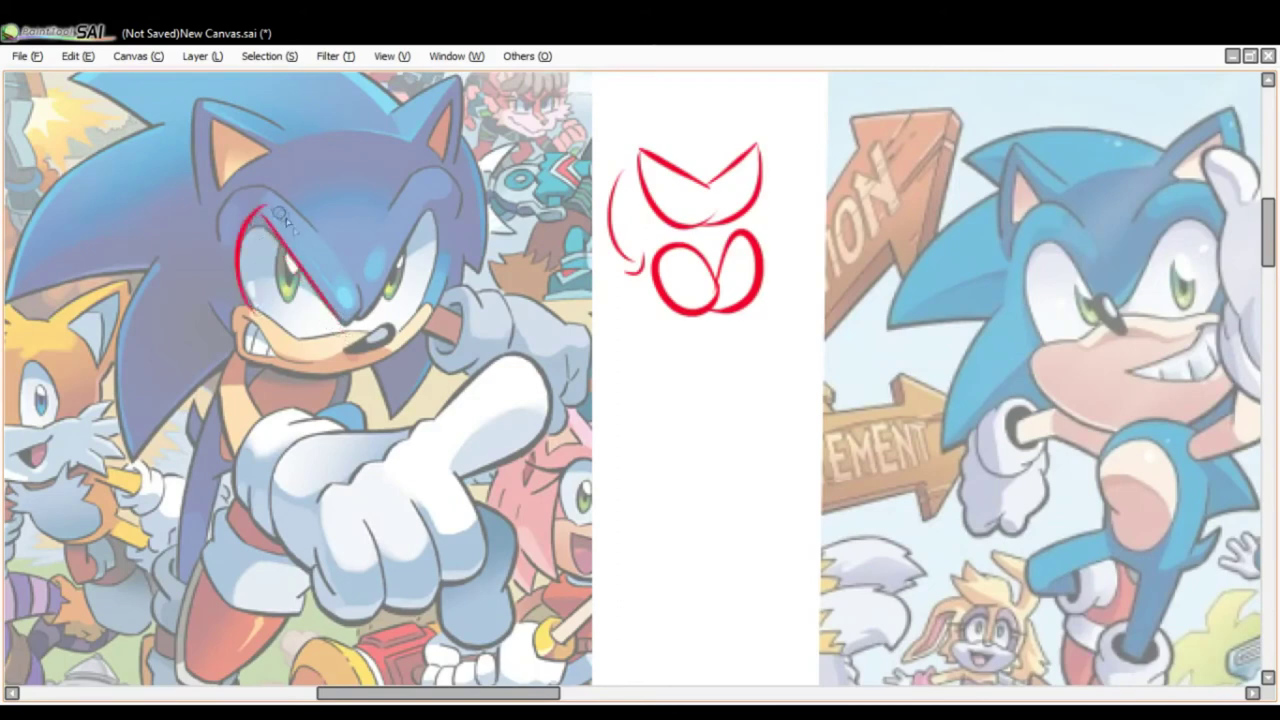
pyautogui.moveTo(345, 328)
pyautogui.mouseDown()
pyautogui.moveTo(434, 212)
pyautogui.moveTo(381, 357)
pyautogui.mouseUp()
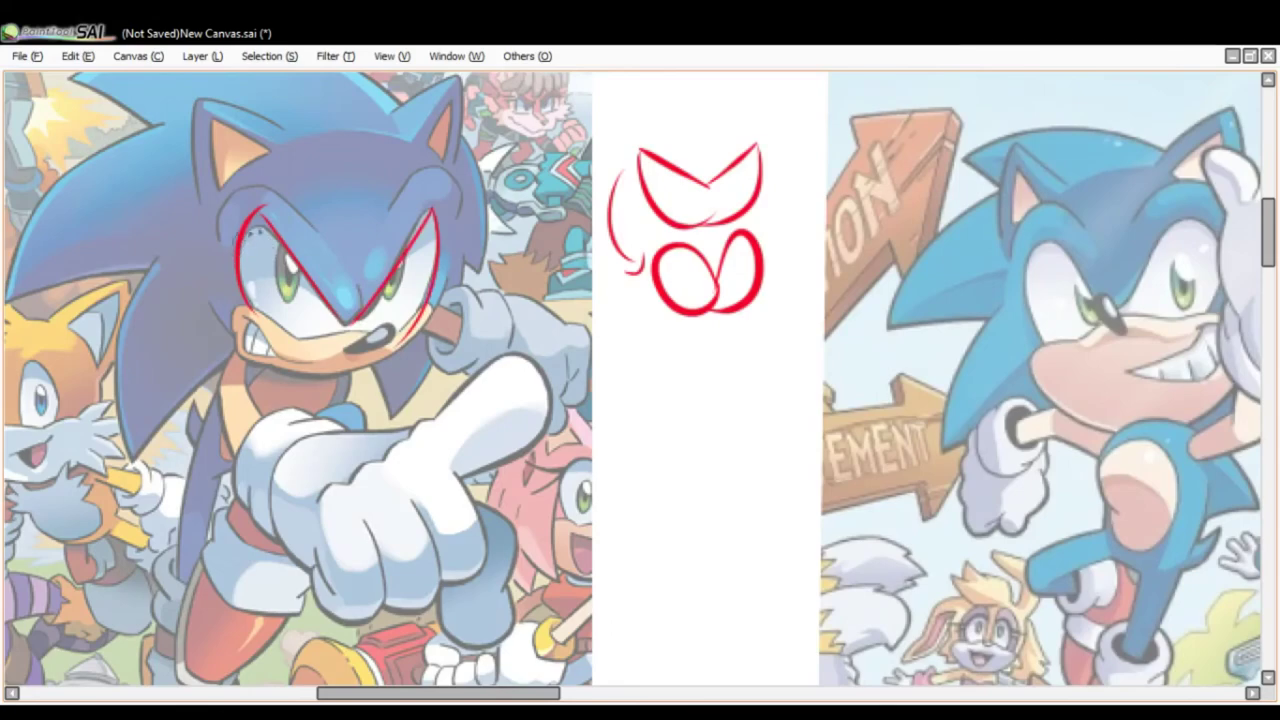
pyautogui.moveTo(243, 237); pyautogui.dragTo(276, 236)
pyautogui.moveTo(682, 394); pyautogui.dragTo(648, 356)
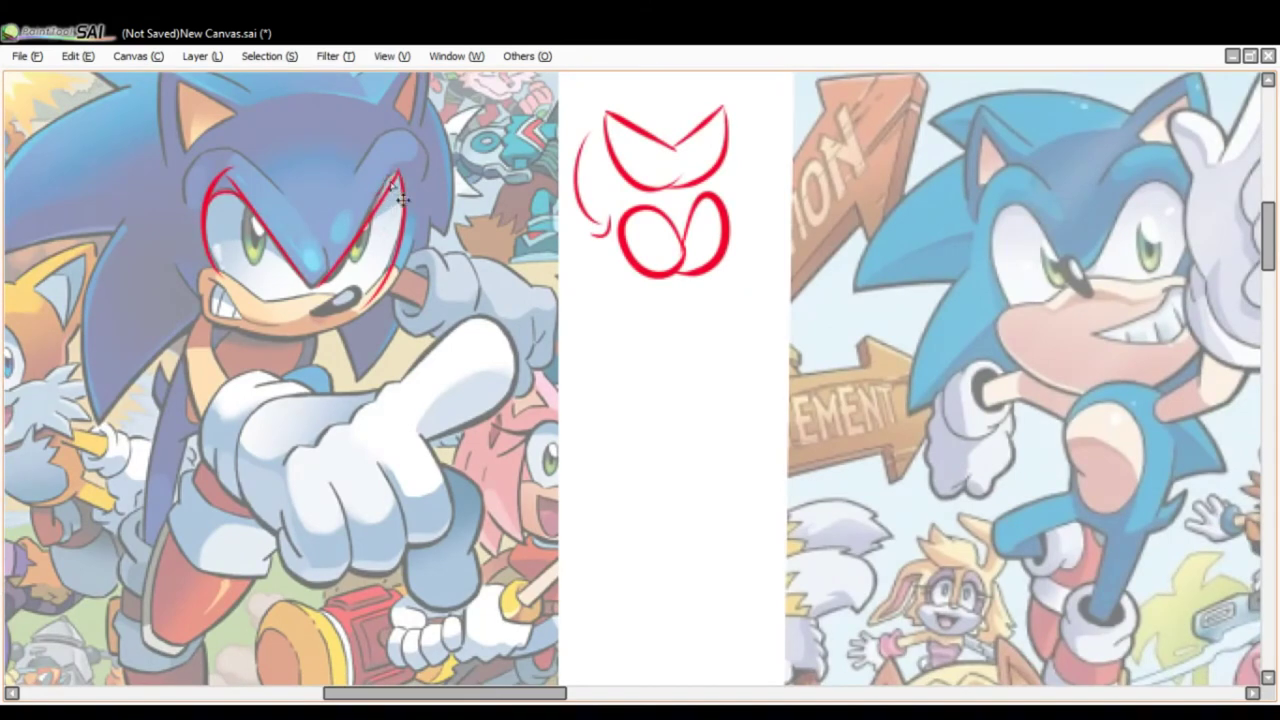
# Clear all the red strokes from Layer1.
pyautogui.moveTo(672, 333)
pyautogui.mouseDown()
pyautogui.moveTo(620, 314)
pyautogui.moveTo(542, 335)
pyautogui.mouseUp()
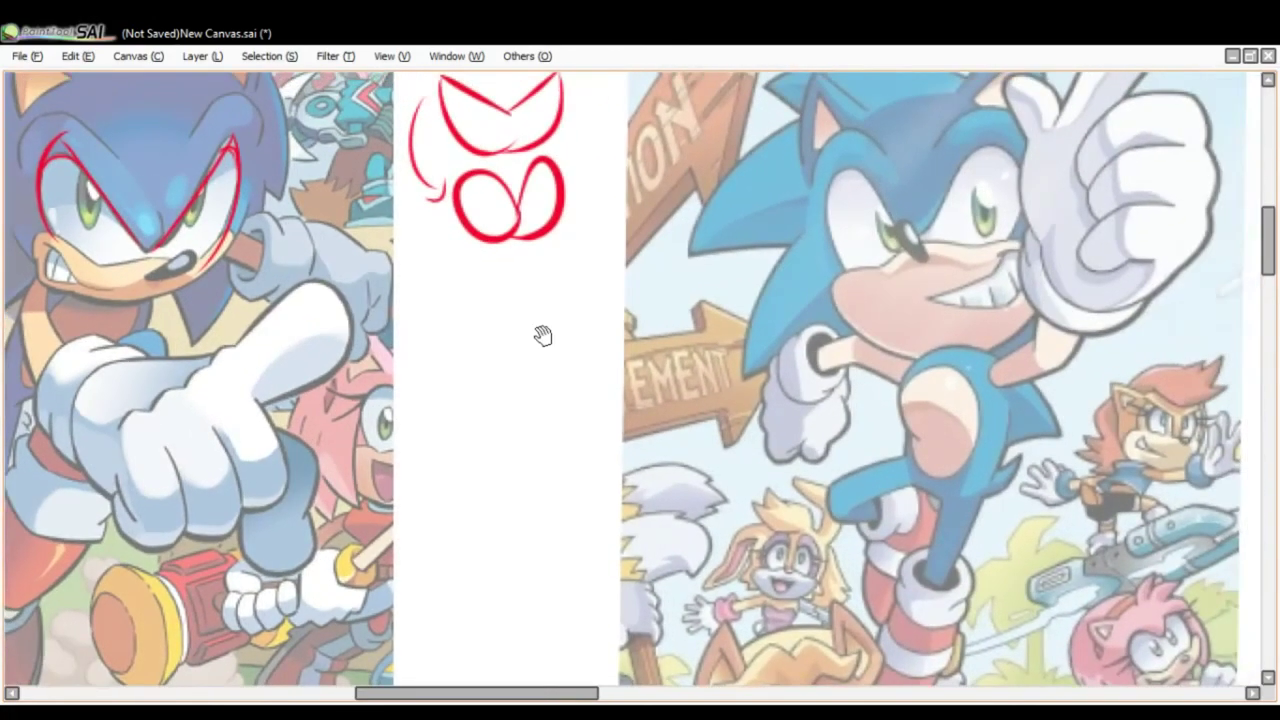
pyautogui.press('Tab')
pyautogui.press('Delete')
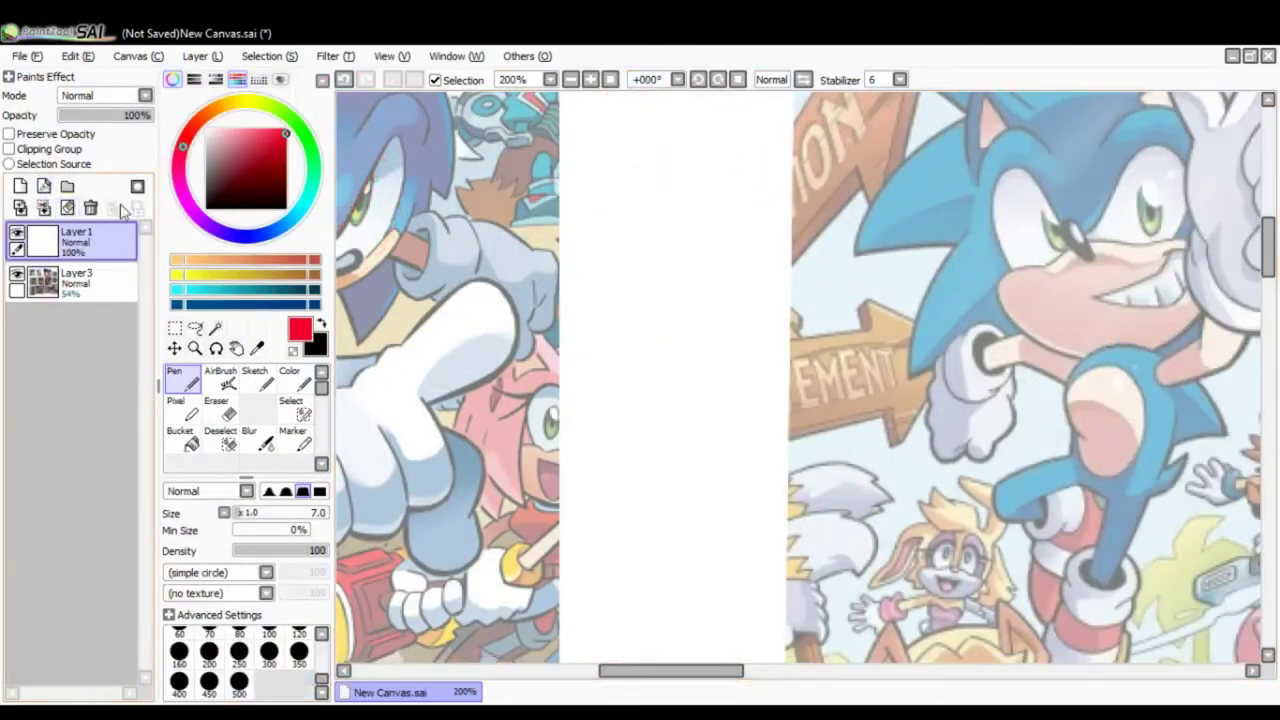
pyautogui.press('Tab')
# Try tracing Sonic's eyes on the second cover with straight brow lines and pointed upper corners.
pyautogui.moveTo(532, 264); pyautogui.dragTo(470, 322)
pyautogui.moveTo(843, 293); pyautogui.dragTo(771, 219)
pyautogui.moveTo(788, 322)
pyautogui.mouseDown()
pyautogui.moveTo(774, 291)
pyautogui.moveTo(781, 208)
pyautogui.mouseUp()
pyautogui.moveTo(858, 291)
pyautogui.mouseDown()
pyautogui.moveTo(957, 172)
pyautogui.moveTo(955, 192)
pyautogui.moveTo(932, 193)
pyautogui.moveTo(935, 322)
pyautogui.mouseUp()
pyautogui.hotkey('ctrl', 'z')
pyautogui.hotkey('ctrl', 'z')
pyautogui.hotkey('ctrl', 'z')
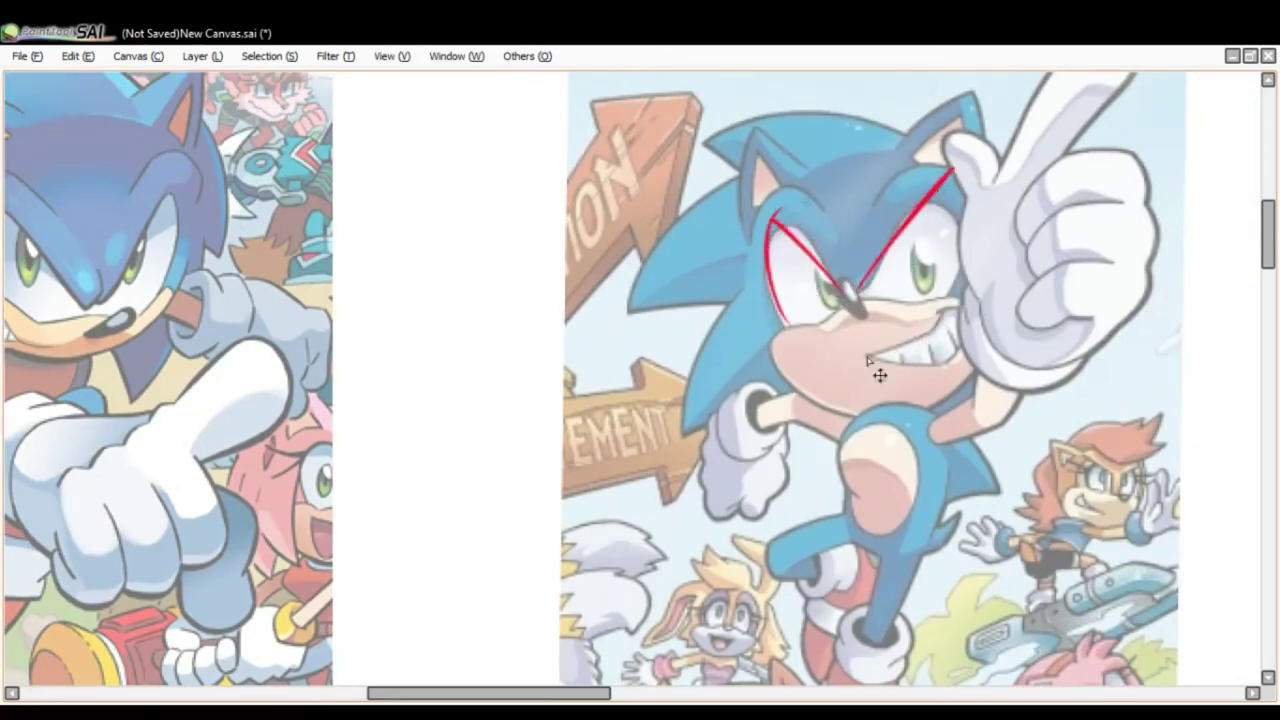
pyautogui.hotkey('ctrl', 'z')
# Try outlining Sonic's eye and back quills on the first cover with straight, angular strokes.
pyautogui.moveTo(728, 357); pyautogui.dragTo(834, 392)
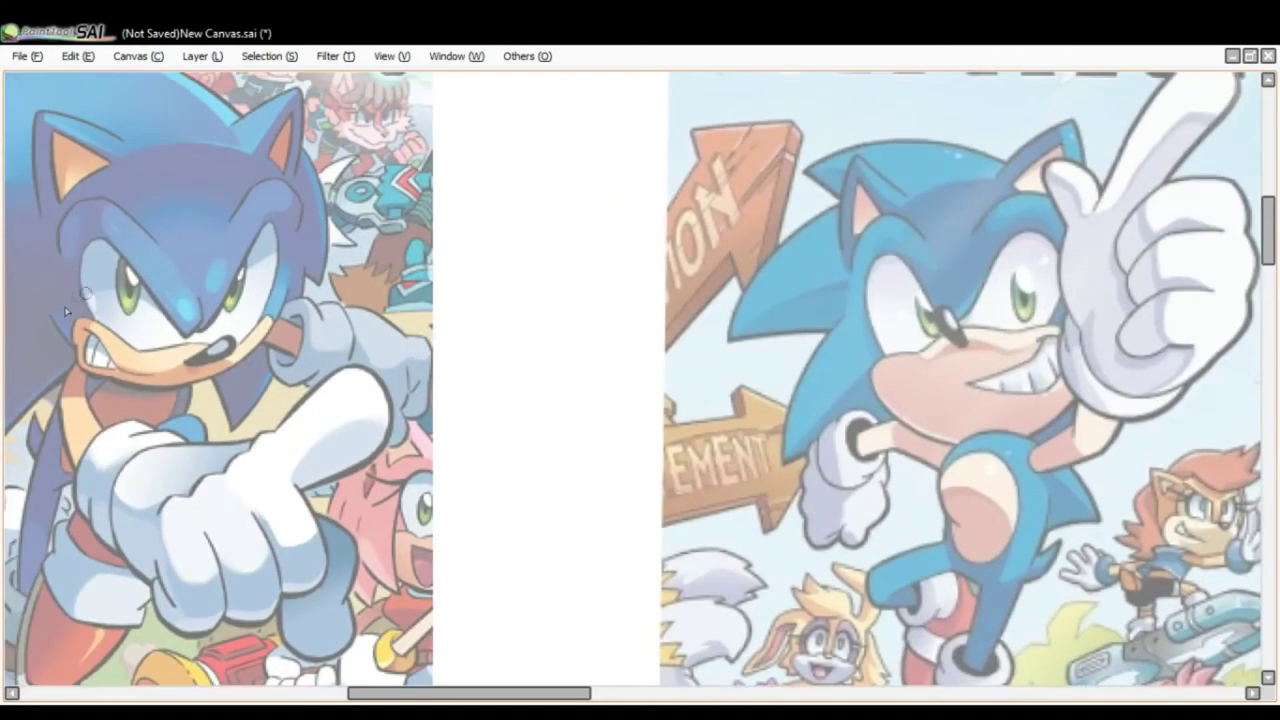
pyautogui.moveTo(97, 328)
pyautogui.mouseDown()
pyautogui.moveTo(75, 273)
pyautogui.moveTo(108, 231)
pyautogui.moveTo(165, 329)
pyautogui.mouseUp()
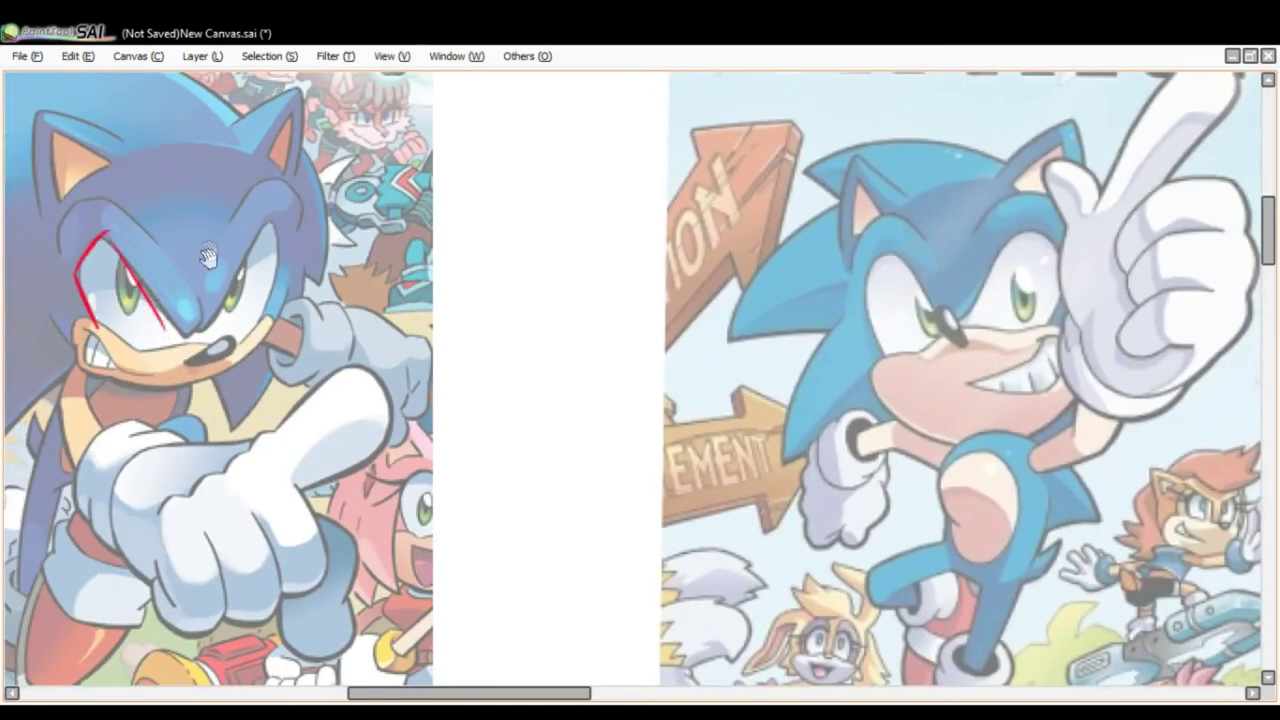
pyautogui.moveTo(205, 262); pyautogui.dragTo(366, 401)
pyautogui.moveTo(428, 272)
pyautogui.mouseDown()
pyautogui.moveTo(262, 170)
pyautogui.moveTo(48, 236)
pyautogui.moveTo(200, 298)
pyautogui.moveTo(10, 462)
pyautogui.moveTo(180, 394)
pyautogui.moveTo(100, 590)
pyautogui.moveTo(205, 470)
pyautogui.mouseUp()
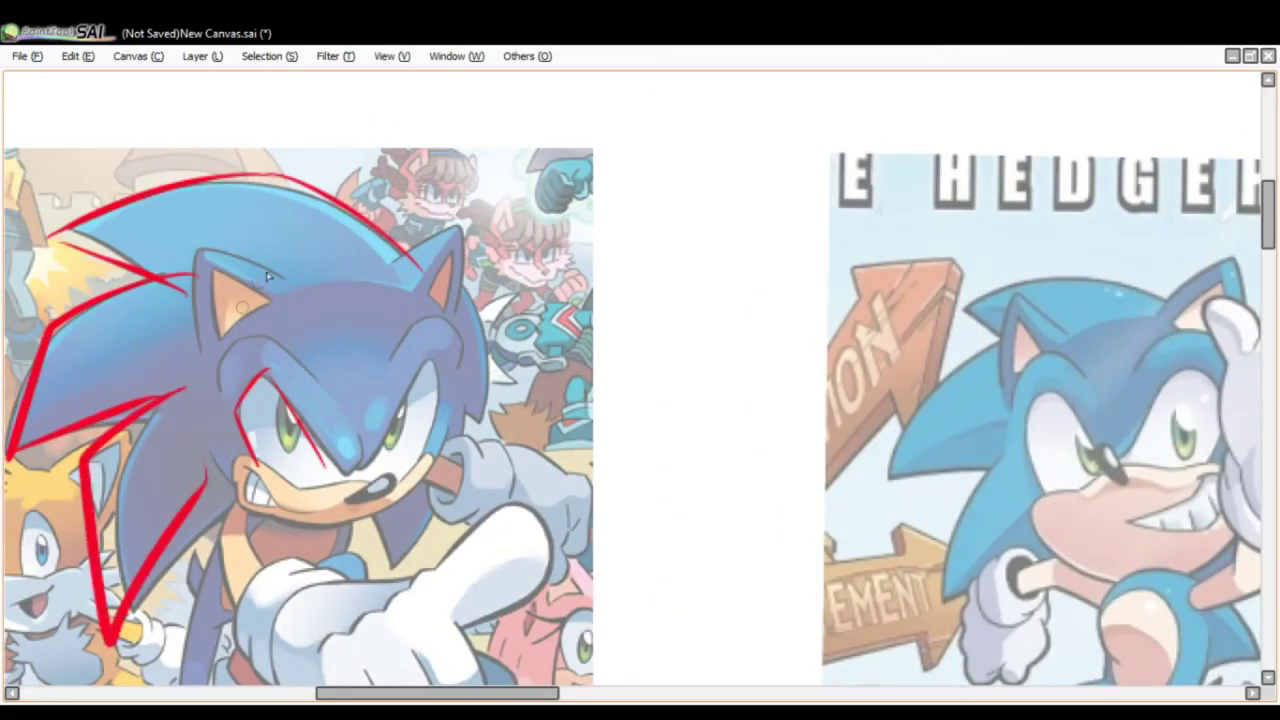
pyautogui.moveTo(290, 278); pyautogui.dragTo(182, 240)
pyautogui.hotkey('ctrl', 'z')
pyautogui.hotkey('ctrl', 'z')
pyautogui.hotkey('ctrl', 'z')
pyautogui.hotkey('ctrl', 'z')
pyautogui.hotkey('ctrl', 'z')
pyautogui.hotkey('ctrl', 'z')
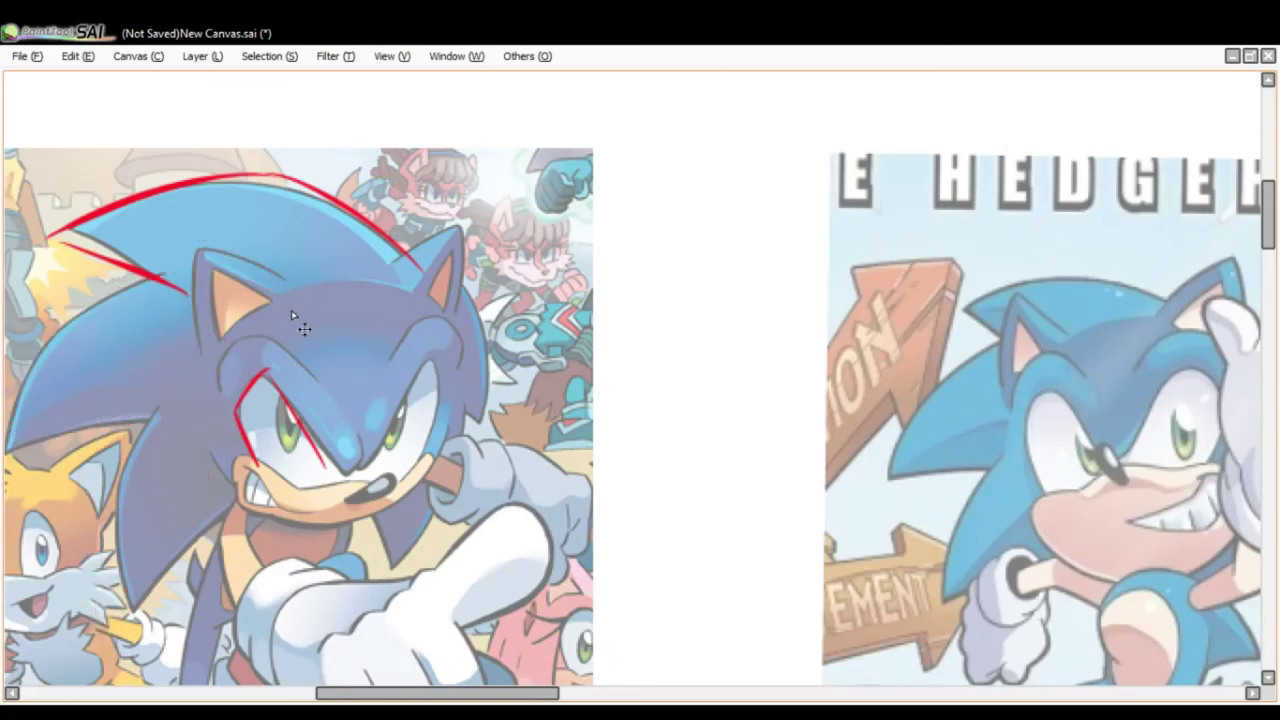
pyautogui.hotkey('ctrl', 'z')
pyautogui.hotkey('ctrl', 'z')
pyautogui.hotkey('ctrl', 'z')
pyautogui.hotkey('ctrl', 'z')
pyautogui.hotkey('ctrl', 'z')
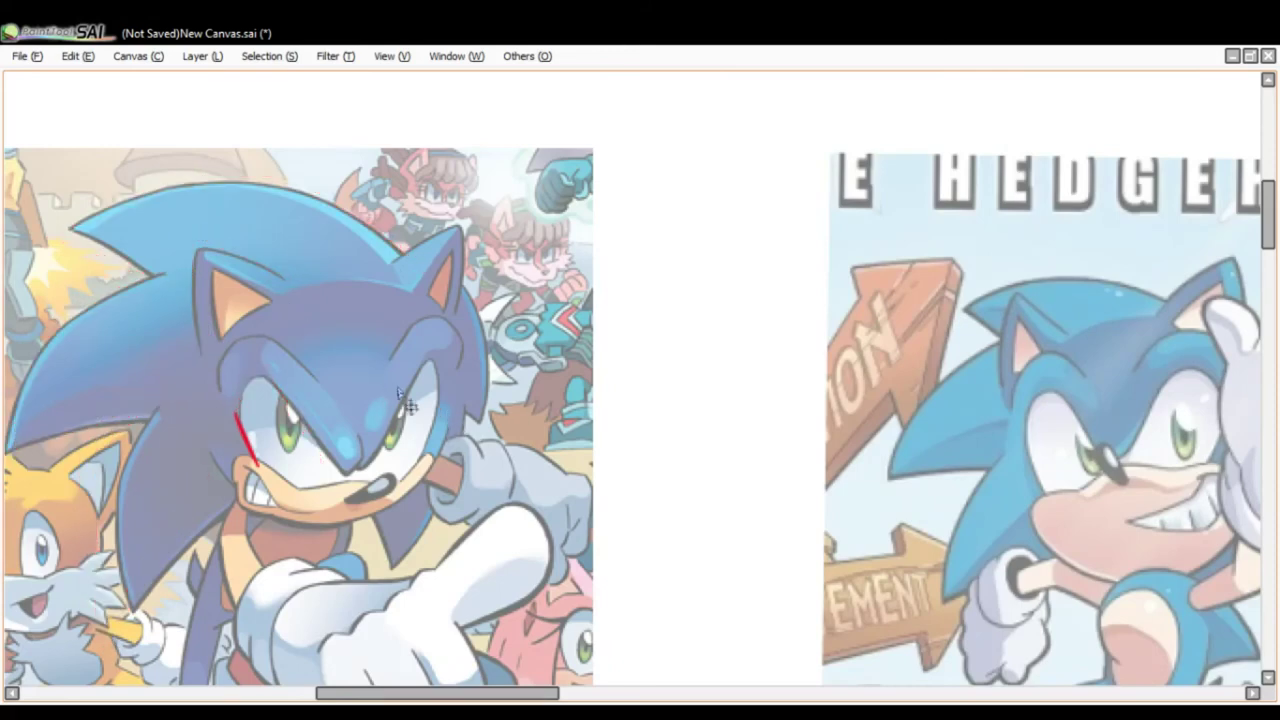
pyautogui.moveTo(363, 467)
pyautogui.mouseDown()
pyautogui.moveTo(434, 358)
pyautogui.moveTo(437, 440)
pyautogui.mouseUp()
pyautogui.hotkey('ctrl', 'z')
# Sketch a V-shaped brow line in the gap between the covers, rounding its right end into the eye's outer side.
pyautogui.moveTo(651, 364); pyautogui.dragTo(722, 288)
pyautogui.hotkey('ctrl', 'z')
pyautogui.hotkey('ctrl', 'z')
pyautogui.hotkey('ctrl', 'z')
pyautogui.moveTo(679, 335)
pyautogui.mouseDown()
pyautogui.moveTo(724, 268)
pyautogui.moveTo(742, 267)
pyautogui.moveTo(704, 362)
pyautogui.mouseUp()
pyautogui.moveTo(733, 262)
pyautogui.mouseDown()
pyautogui.moveTo(765, 272)
pyautogui.moveTo(734, 244)
pyautogui.moveTo(728, 267)
pyautogui.moveTo(753, 269)
pyautogui.moveTo(692, 374)
pyautogui.mouseUp()
pyautogui.hotkey('ctrl', 'z')
pyautogui.hotkey('ctrl', 'z')
pyautogui.hotkey('ctrl', 'z')
pyautogui.moveTo(729, 263); pyautogui.dragTo(703, 354)
pyautogui.hotkey('ctrl', 'z')
pyautogui.hotkey('ctrl', 'z')
pyautogui.moveTo(670, 272)
pyautogui.mouseDown()
pyautogui.moveTo(711, 313)
pyautogui.moveTo(754, 258)
pyautogui.moveTo(750, 331)
pyautogui.moveTo(700, 352)
pyautogui.mouseUp()
pyautogui.hotkey('ctrl', 'z')
pyautogui.moveTo(766, 263); pyautogui.dragTo(745, 334)
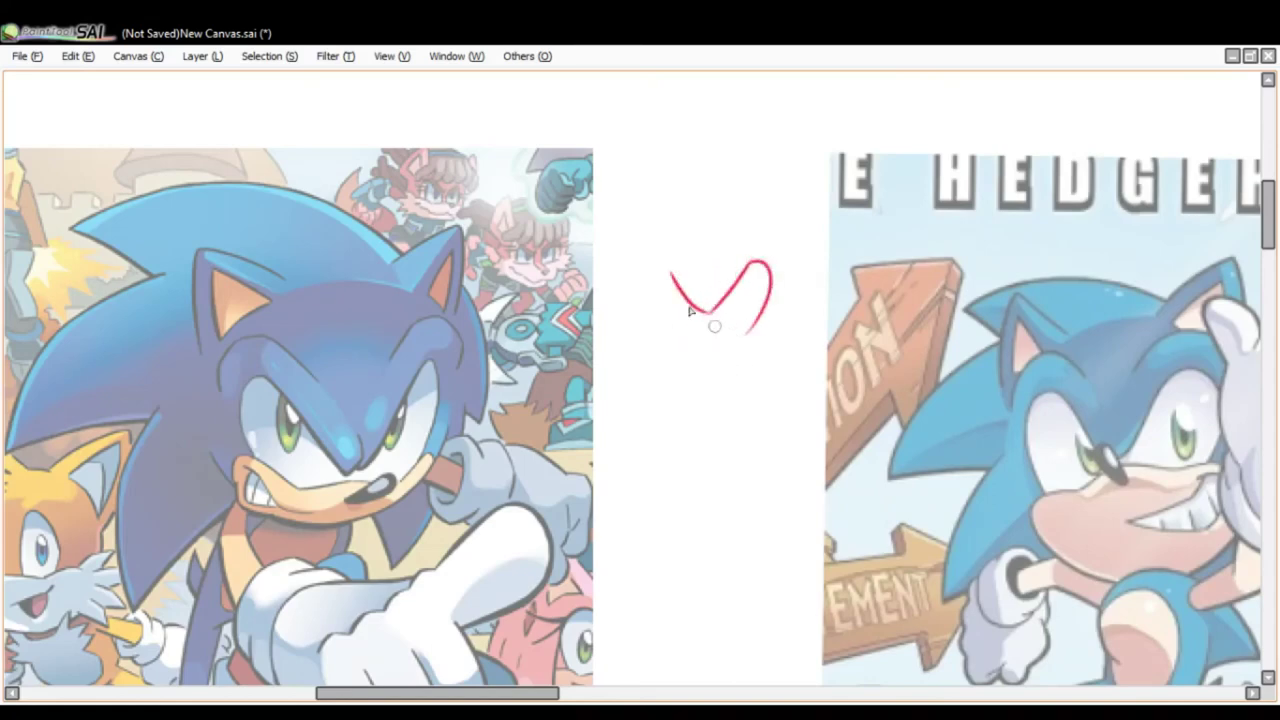
# Complete the joined eye shape with a rounded left side and arched lower edge, and add an oval nose and muzzle curve.
pyautogui.moveTo(671, 274)
pyautogui.mouseDown()
pyautogui.moveTo(653, 302)
pyautogui.moveTo(720, 345)
pyautogui.moveTo(687, 343)
pyautogui.moveTo(751, 338)
pyautogui.moveTo(694, 341)
pyautogui.moveTo(750, 335)
pyautogui.mouseUp()
pyautogui.hotkey('ctrl', 'z')
pyautogui.moveTo(751, 266); pyautogui.dragTo(743, 337)
pyautogui.hotkey('ctrl', 'z')
pyautogui.moveTo(752, 264)
pyautogui.mouseDown()
pyautogui.moveTo(761, 326)
pyautogui.moveTo(731, 343)
pyautogui.mouseUp()
pyautogui.hotkey('ctrl', 'z')
pyautogui.moveTo(767, 242); pyautogui.dragTo(745, 233)
pyautogui.moveTo(662, 263)
pyautogui.mouseDown()
pyautogui.moveTo(645, 308)
pyautogui.moveTo(664, 258)
pyautogui.mouseUp()
pyautogui.hotkey('ctrl', 'z')
pyautogui.hotkey('ctrl', 'z')
pyautogui.moveTo(751, 264)
pyautogui.mouseDown()
pyautogui.moveTo(778, 305)
pyautogui.moveTo(746, 338)
pyautogui.mouseUp()
pyautogui.hotkey('ctrl', 'z')
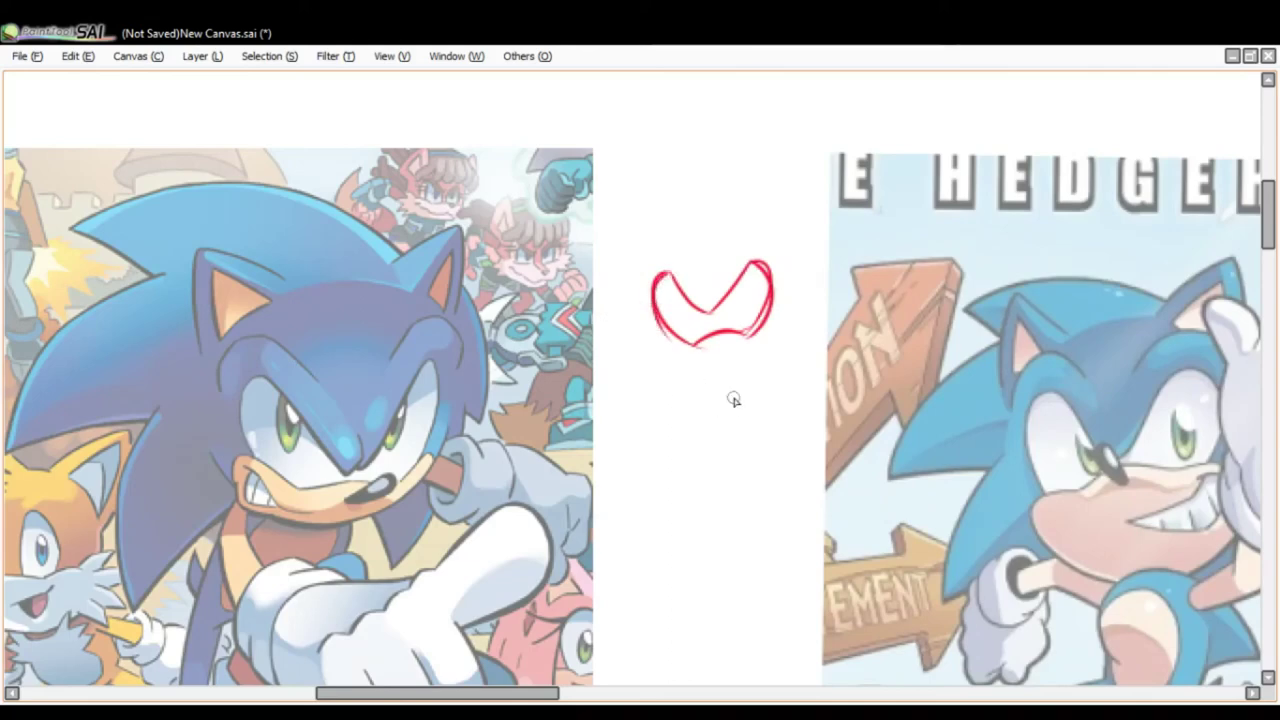
pyautogui.moveTo(712, 340)
pyautogui.mouseDown()
pyautogui.moveTo(708, 362)
pyautogui.moveTo(700, 345)
pyautogui.moveTo(788, 337)
pyautogui.mouseUp()
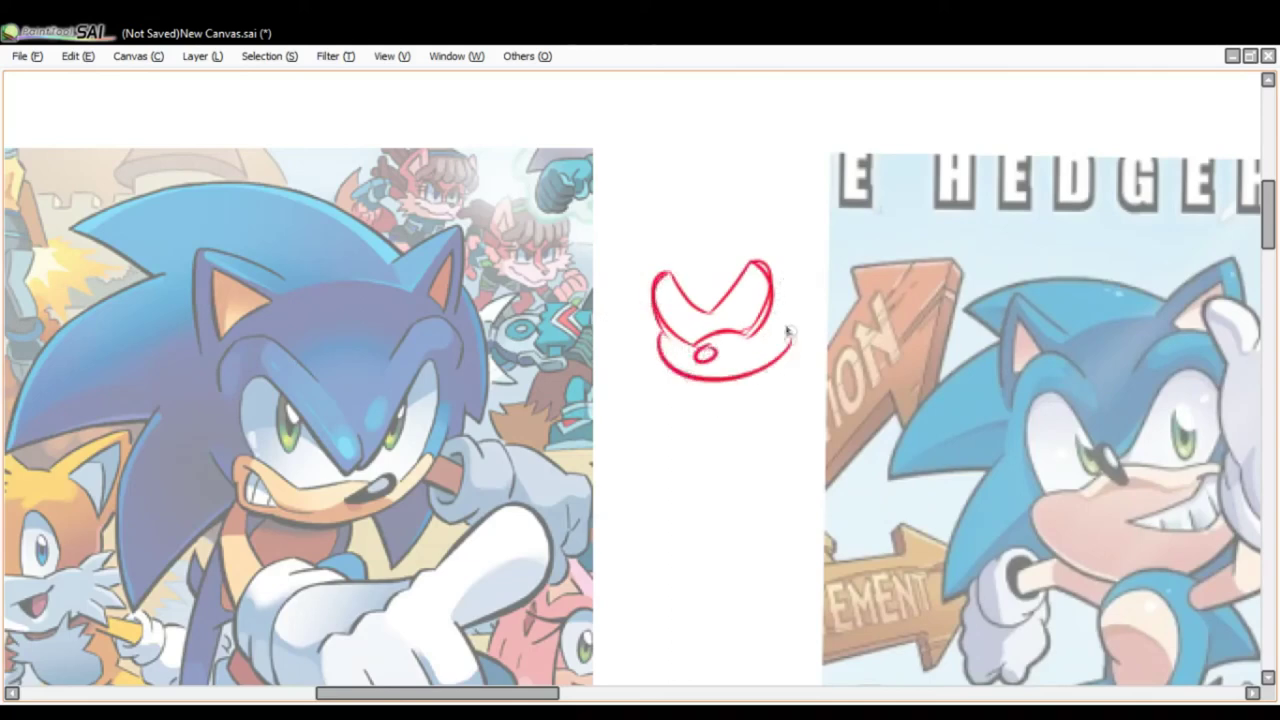
# Clear the eye and muzzle sketch from Layer1.
pyautogui.press('Tab')
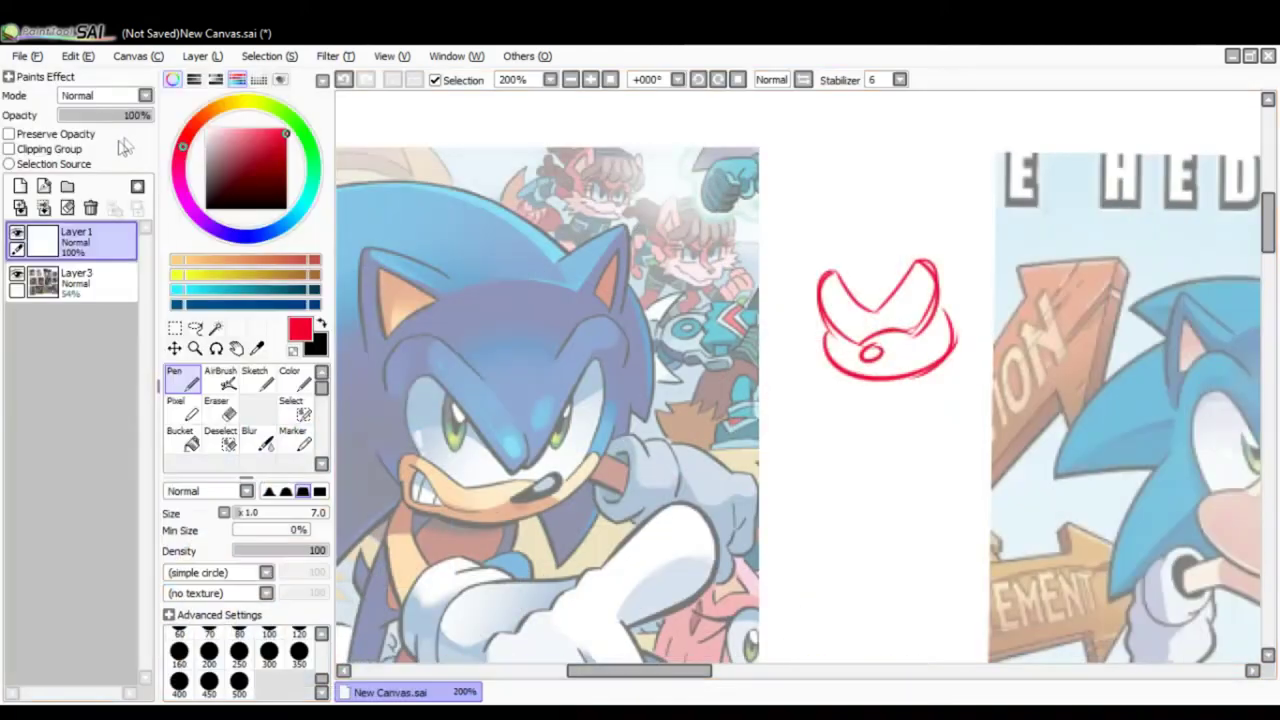
pyautogui.click(71, 208)
pyautogui.press('Tab')
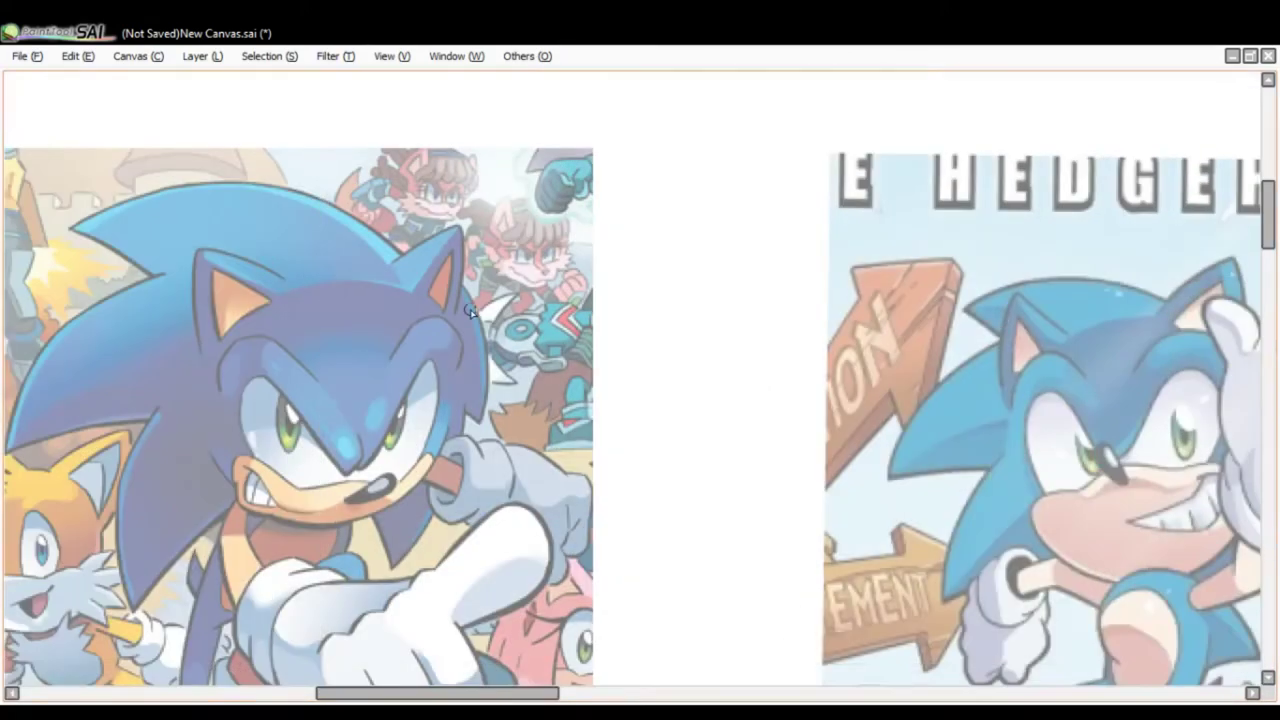
# Try tracing both of Sonic's eyes on the second cover along the brow lines and outer sides.
pyautogui.moveTo(470, 312); pyautogui.dragTo(377, 252)
pyautogui.moveTo(887, 438)
pyautogui.mouseDown()
pyautogui.moveTo(762, 395)
pyautogui.moveTo(821, 298)
pyautogui.mouseUp()
pyautogui.hotkey('ctrl', 'z')
pyautogui.moveTo(825, 389); pyautogui.dragTo(806, 324)
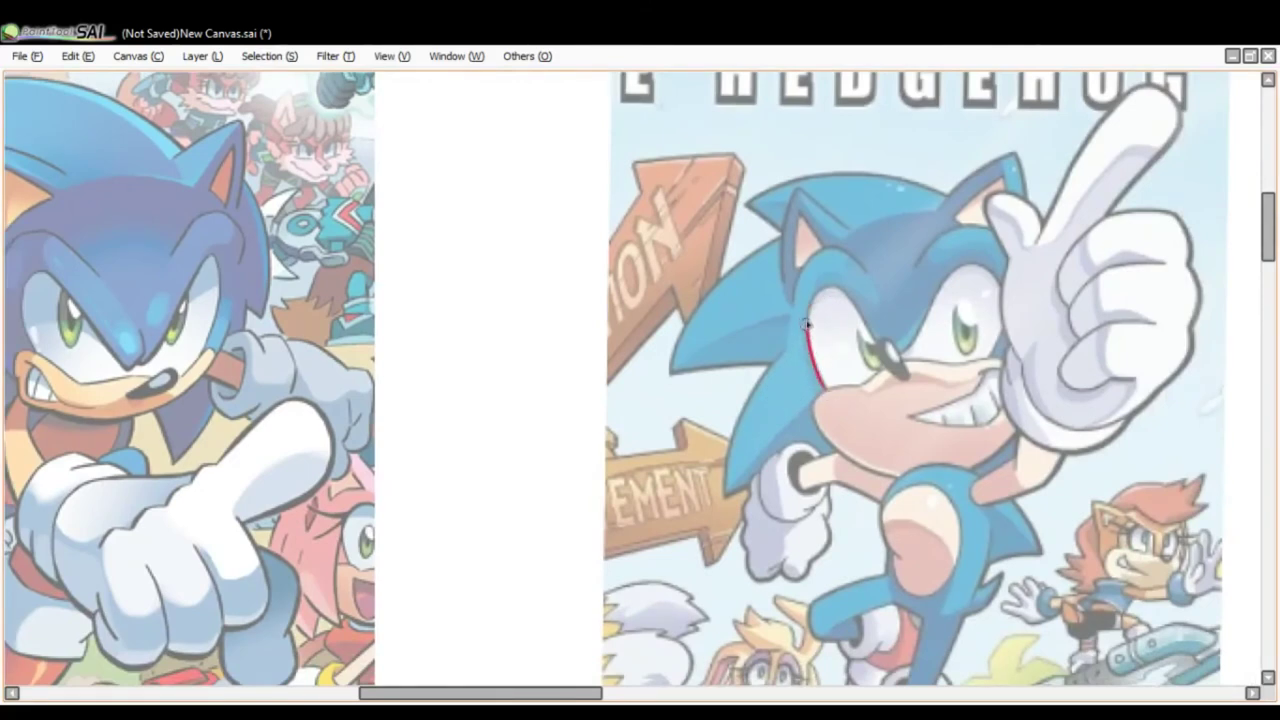
pyautogui.hotkey('ctrl', 'z')
pyautogui.moveTo(823, 390)
pyautogui.mouseDown()
pyautogui.moveTo(805, 335)
pyautogui.moveTo(845, 288)
pyautogui.moveTo(898, 372)
pyautogui.mouseUp()
pyautogui.moveTo(988, 360)
pyautogui.mouseDown()
pyautogui.moveTo(952, 262)
pyautogui.moveTo(994, 336)
pyautogui.moveTo(954, 264)
pyautogui.moveTo(905, 362)
pyautogui.mouseUp()
pyautogui.hotkey('ctrl', 'z')
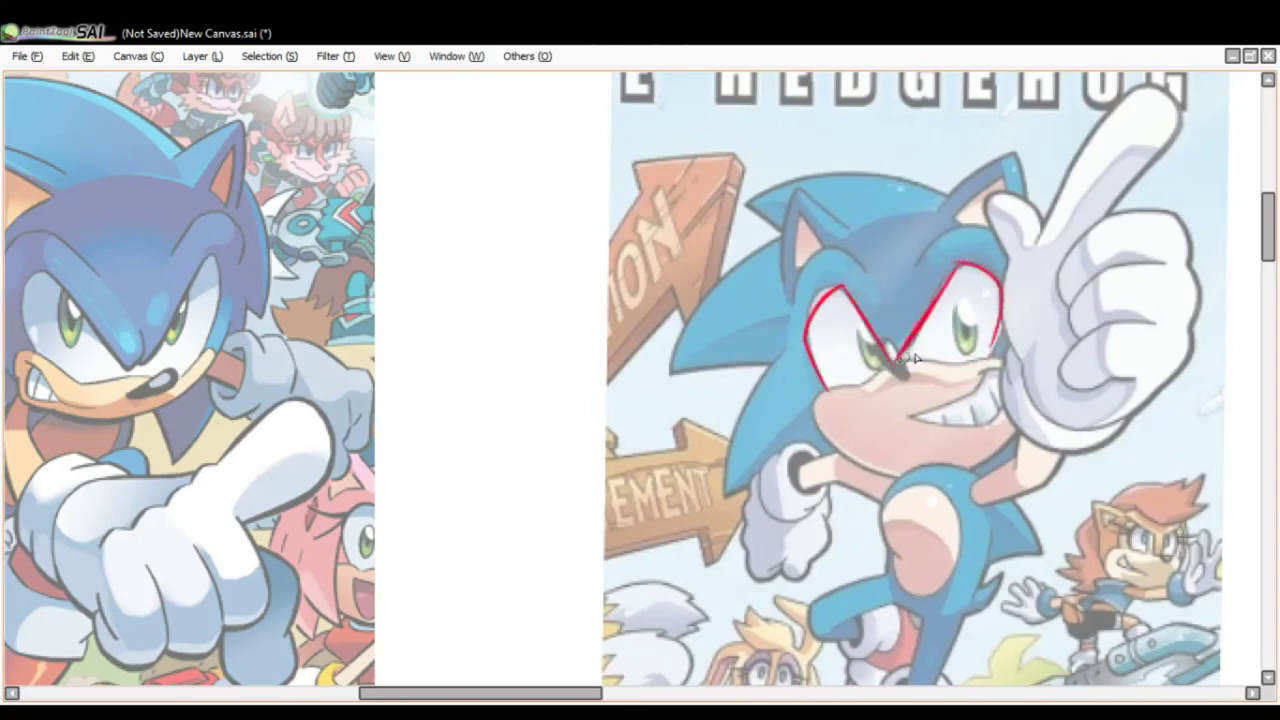
pyautogui.moveTo(803, 309)
pyautogui.mouseDown()
pyautogui.moveTo(822, 361)
pyautogui.moveTo(798, 308)
pyautogui.mouseUp()
pyautogui.hotkey('ctrl', 'z')
pyautogui.hotkey('ctrl', 'z')
pyautogui.hotkey('ctrl', 'z')
pyautogui.hotkey('ctrl', 'z')
pyautogui.hotkey('ctrl', 'z')
# Trace the brow lines and outer sides of both of Sonic's eyes on the second cover, with rounded upper corners.
pyautogui.moveTo(905, 352)
pyautogui.mouseDown()
pyautogui.moveTo(966, 260)
pyautogui.moveTo(1000, 280)
pyautogui.moveTo(1002, 350)
pyautogui.mouseUp()
pyautogui.hotkey('ctrl', 'z')
pyautogui.moveTo(962, 263)
pyautogui.mouseDown()
pyautogui.moveTo(1003, 303)
pyautogui.moveTo(988, 361)
pyautogui.mouseUp()
pyautogui.moveTo(884, 358)
pyautogui.mouseDown()
pyautogui.moveTo(832, 282)
pyautogui.moveTo(885, 364)
pyautogui.mouseUp()
pyautogui.hotkey('ctrl', 'z')
pyautogui.moveTo(843, 286)
pyautogui.mouseDown()
pyautogui.moveTo(819, 393)
pyautogui.moveTo(830, 405)
pyautogui.mouseUp()
pyautogui.hotkey('ctrl', 'z')
pyautogui.moveTo(842, 286); pyautogui.dragTo(836, 402)
pyautogui.hotkey('ctrl', 'z')
pyautogui.moveTo(840, 284); pyautogui.dragTo(808, 365)
pyautogui.hotkey('ctrl', 'z')
pyautogui.moveTo(838, 284)
pyautogui.mouseDown()
pyautogui.moveTo(805, 365)
pyautogui.moveTo(836, 404)
pyautogui.mouseUp()
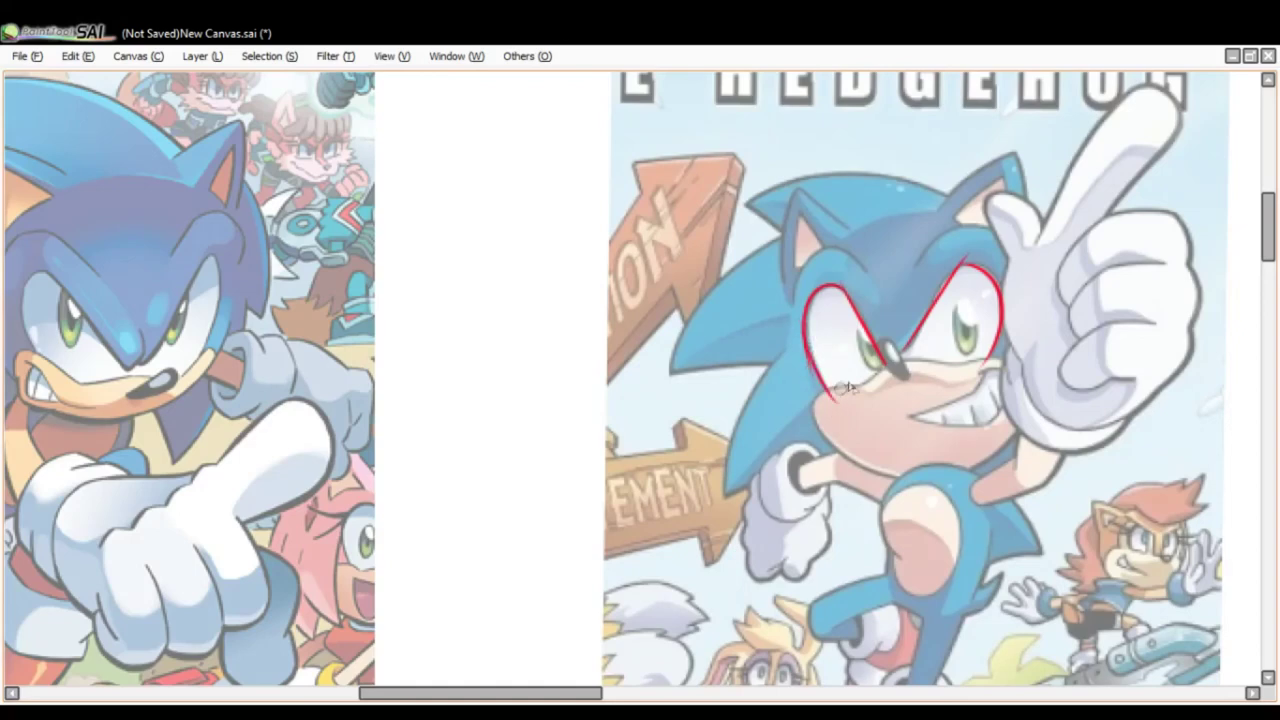
pyautogui.moveTo(504, 302)
pyautogui.mouseDown()
pyautogui.moveTo(476, 240)
pyautogui.moveTo(450, 290)
pyautogui.moveTo(481, 342)
pyautogui.moveTo(450, 276)
pyautogui.moveTo(472, 240)
pyautogui.mouseUp()
pyautogui.hotkey('ctrl', 'z')
pyautogui.hotkey('ctrl', 'z')
pyautogui.moveTo(464, 314)
pyautogui.mouseDown()
pyautogui.moveTo(452, 260)
pyautogui.moveTo(481, 246)
pyautogui.mouseUp()
pyautogui.moveTo(501, 295)
pyautogui.mouseDown()
pyautogui.moveTo(527, 289)
pyautogui.moveTo(552, 223)
pyautogui.moveTo(592, 296)
pyautogui.moveTo(588, 316)
pyautogui.moveTo(556, 239)
pyautogui.moveTo(563, 328)
pyautogui.moveTo(548, 240)
pyautogui.mouseUp()
pyautogui.hotkey('ctrl', 'z')
pyautogui.hotkey('ctrl', 'z')
pyautogui.hotkey('ctrl', 'z')
pyautogui.hotkey('ctrl', 'z')
pyautogui.hotkey('ctrl', 'z')
# Sketch the joined eye shape in the blank space between the covers, with a V-shaped brow, rounded outer sides and an arched lower edge.
pyautogui.moveTo(513, 303)
pyautogui.mouseDown()
pyautogui.moveTo(552, 237)
pyautogui.moveTo(578, 303)
pyautogui.moveTo(543, 328)
pyautogui.mouseUp()
pyautogui.moveTo(569, 256); pyautogui.dragTo(520, 329)
pyautogui.moveTo(454, 298)
pyautogui.mouseDown()
pyautogui.moveTo(477, 336)
pyautogui.moveTo(516, 313)
pyautogui.moveTo(486, 339)
pyautogui.mouseUp()
pyautogui.hotkey('ctrl', 'z')
pyautogui.hotkey('ctrl', 'z')
pyautogui.hotkey('ctrl', 'z')
pyautogui.moveTo(451, 282); pyautogui.dragTo(475, 332)
pyautogui.moveTo(476, 333)
pyautogui.mouseDown()
pyautogui.moveTo(543, 338)
pyautogui.moveTo(582, 310)
pyautogui.mouseUp()
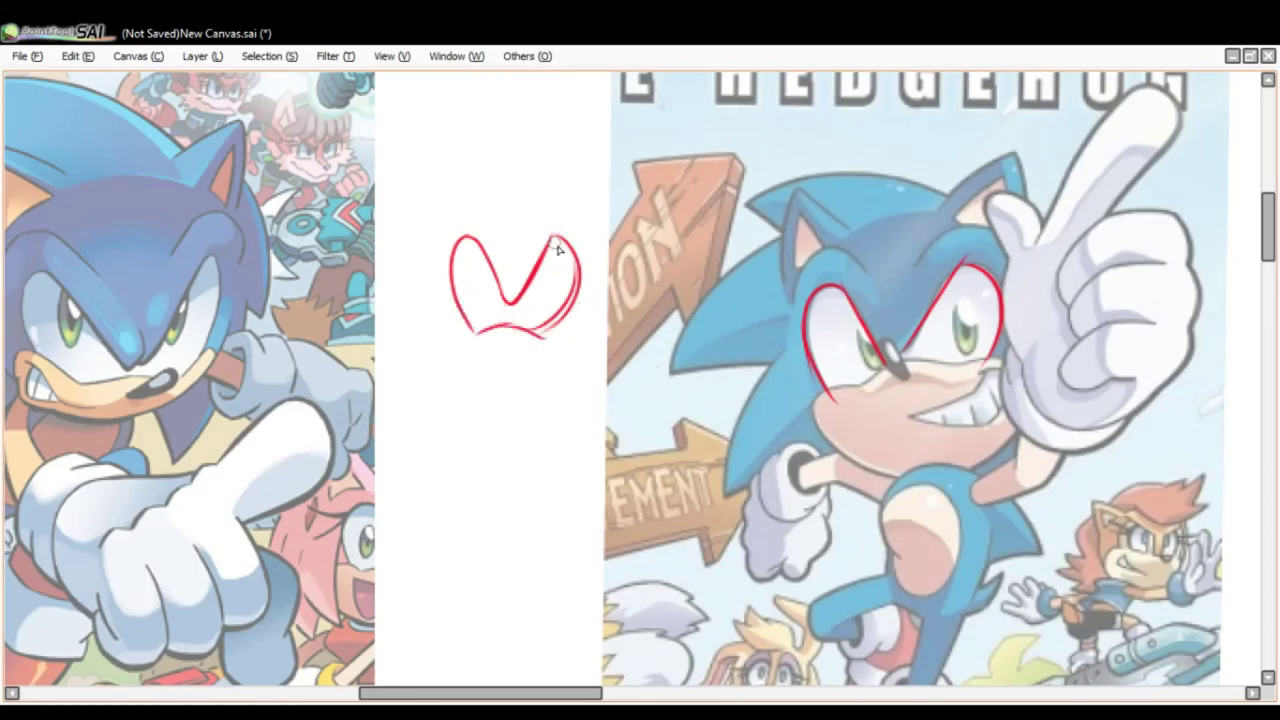
# Select the joined eye sketch and transform it slightly wider and shorter by its corners, then apply and deselect.
pyautogui.moveTo(537, 177)
pyautogui.mouseDown()
pyautogui.moveTo(374, 286)
pyautogui.moveTo(434, 220)
pyautogui.moveTo(616, 316)
pyautogui.mouseUp()
pyautogui.hotkey('ctrl', 'z')
pyautogui.press('Tab')
pyautogui.click(174, 330)
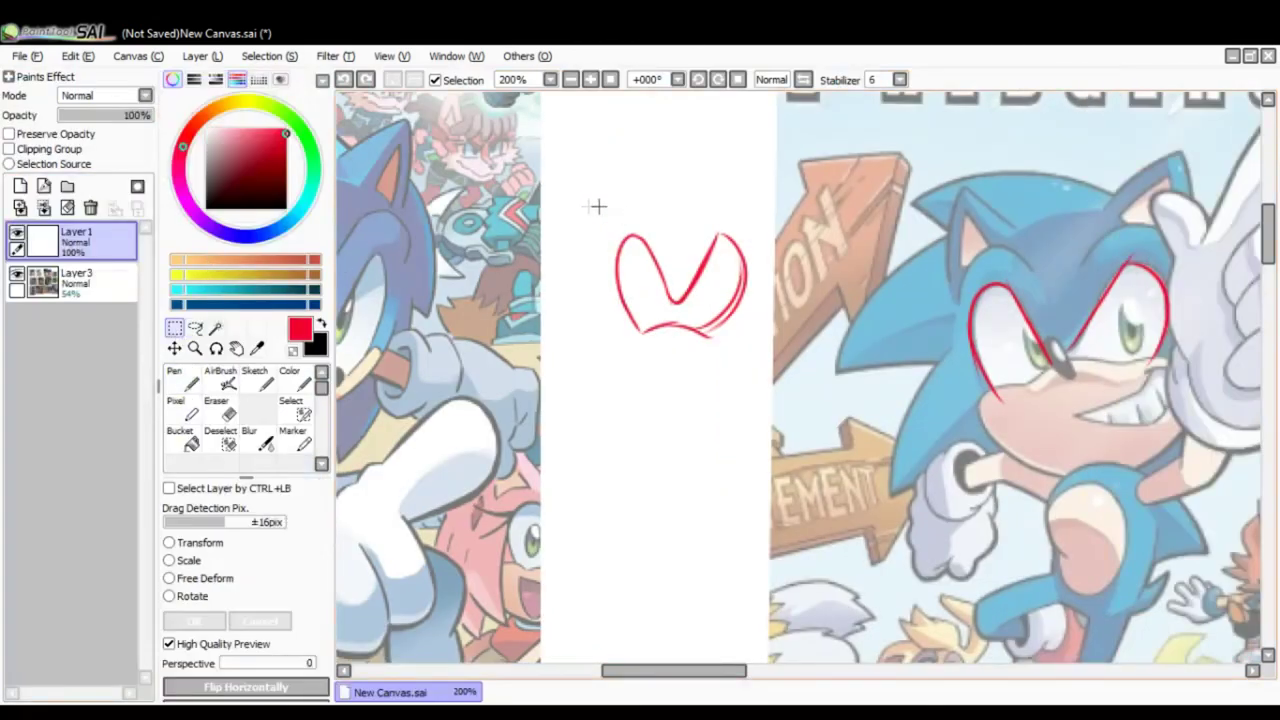
pyautogui.moveTo(583, 208); pyautogui.dragTo(771, 374)
pyautogui.hotkey('ctrl', 't')
pyautogui.moveTo(755, 231); pyautogui.dragTo(758, 245)
pyautogui.moveTo(616, 232); pyautogui.dragTo(612, 247)
pyautogui.moveTo(752, 340); pyautogui.dragTo(758, 347)
pyautogui.moveTo(766, 244); pyautogui.dragTo(761, 245)
pyautogui.click(197, 616)
pyautogui.click(646, 369)
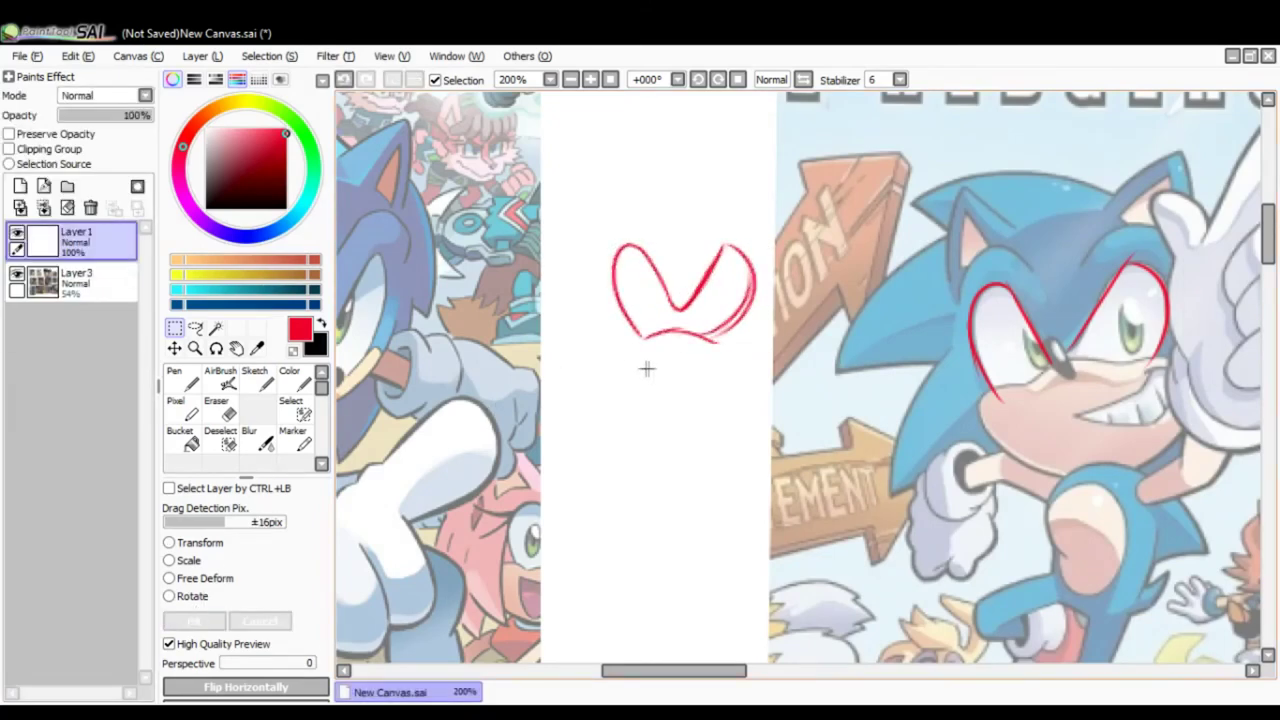
# Clear Layer1 and trace Sonic's joined eye outline with its V-shaped brow on the last panel of the top row.
pyautogui.click(68, 208)
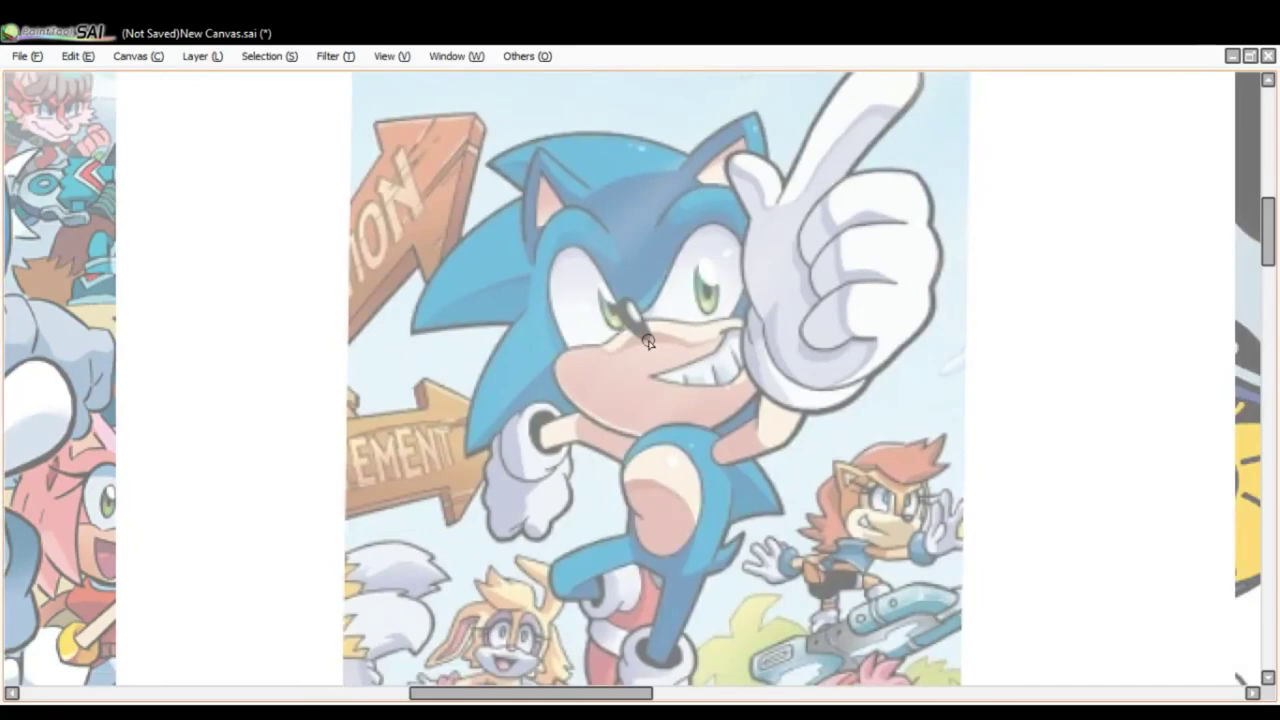
pyautogui.scroll(-5, 650, 335)
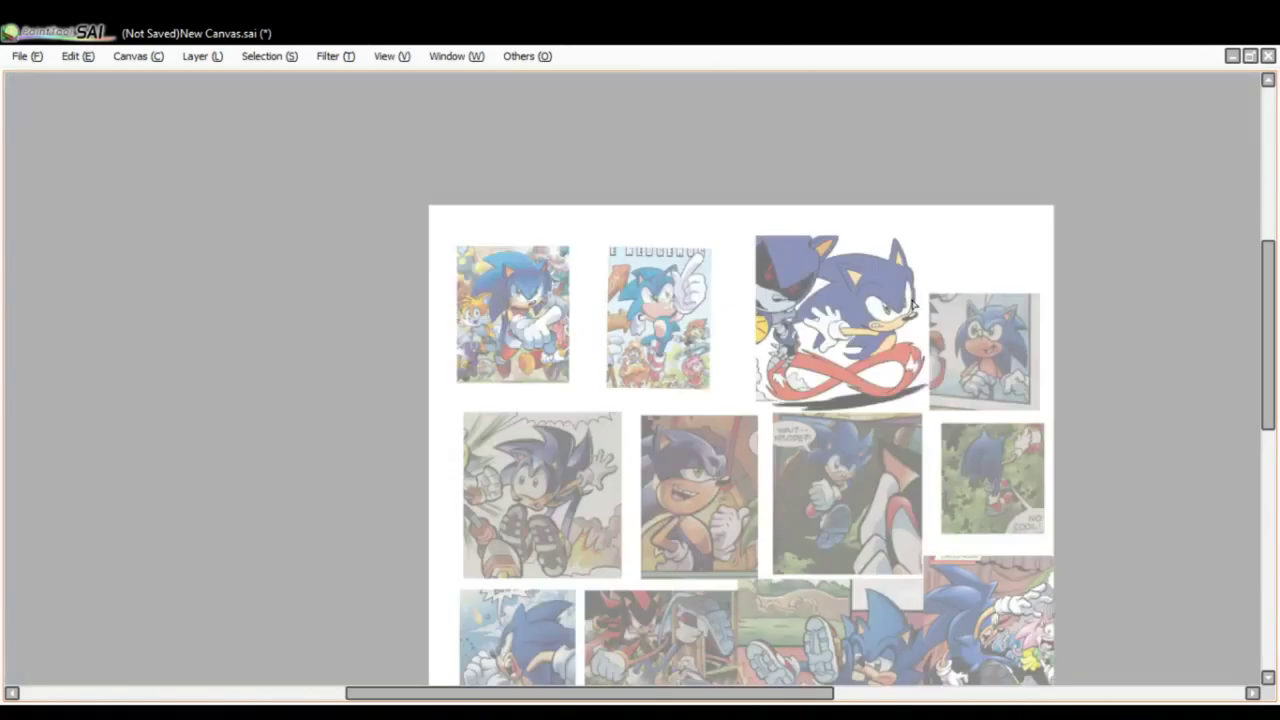
pyautogui.scroll(5, 912, 306)
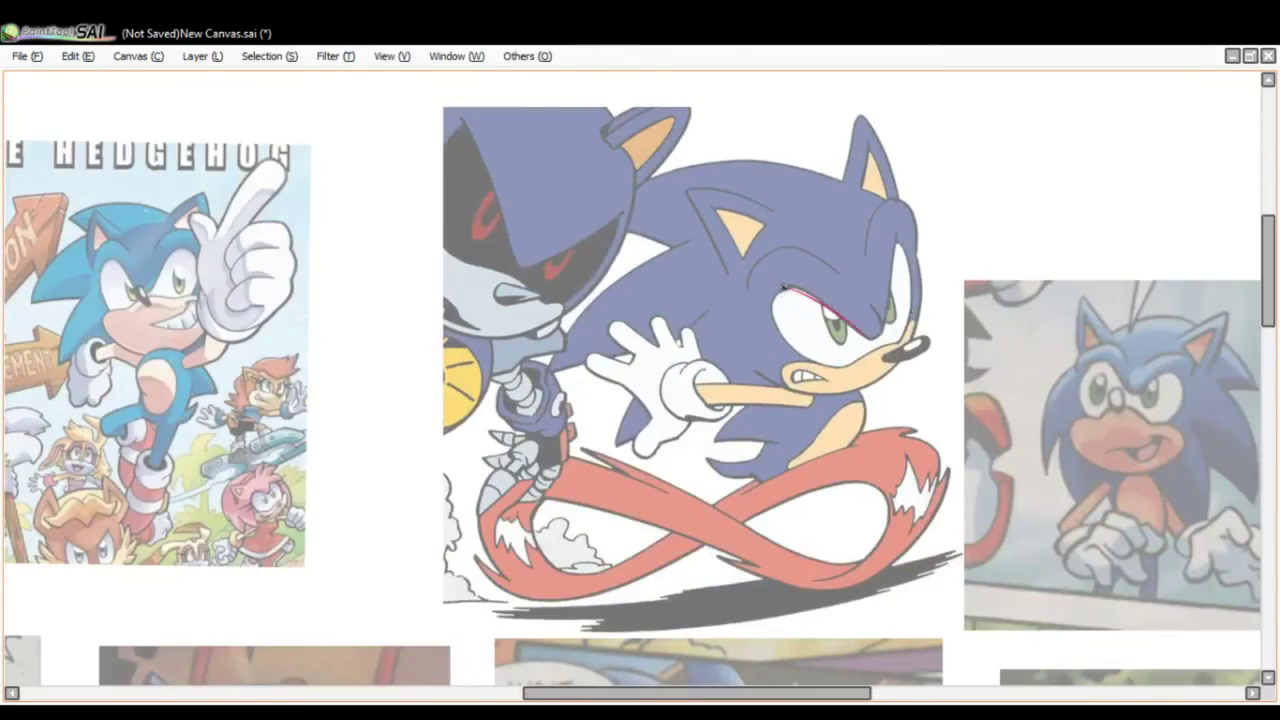
pyautogui.moveTo(962, 436); pyautogui.dragTo(804, 342)
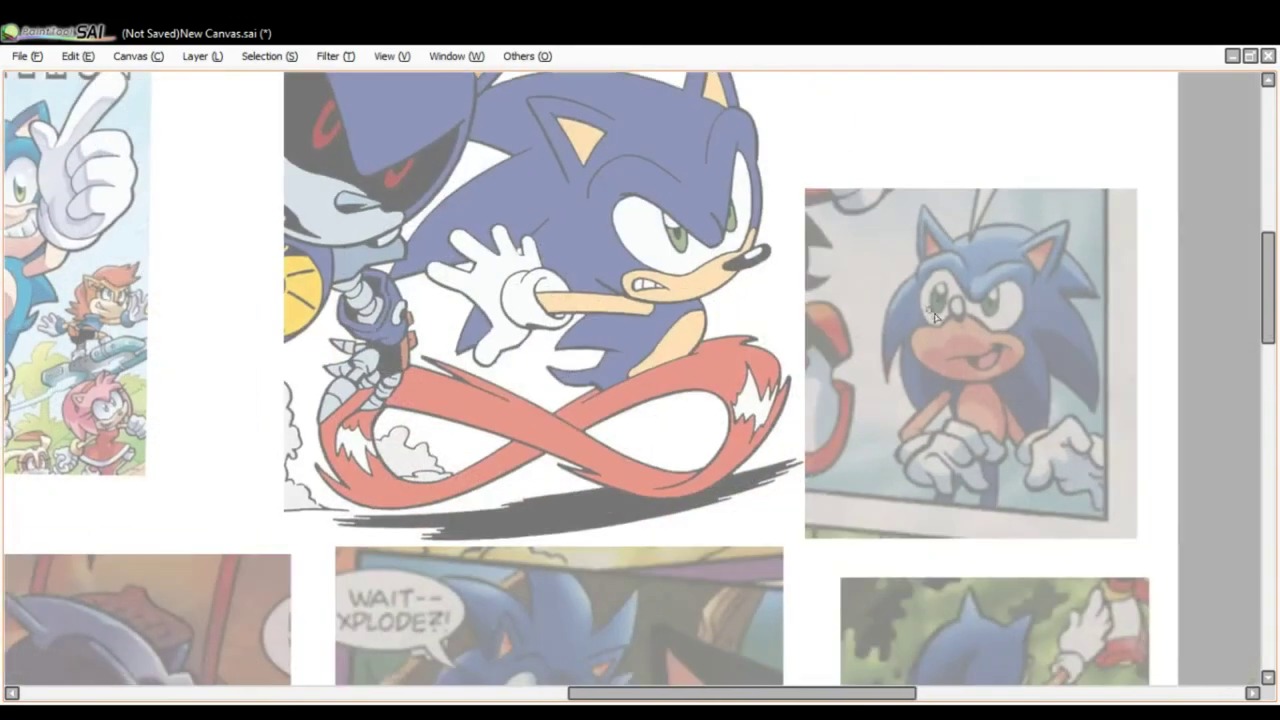
pyautogui.moveTo(924, 321)
pyautogui.mouseDown()
pyautogui.moveTo(945, 267)
pyautogui.moveTo(969, 302)
pyautogui.moveTo(1017, 278)
pyautogui.moveTo(1000, 348)
pyautogui.moveTo(1018, 275)
pyautogui.mouseUp()
pyautogui.hotkey('ctrl', 'z')
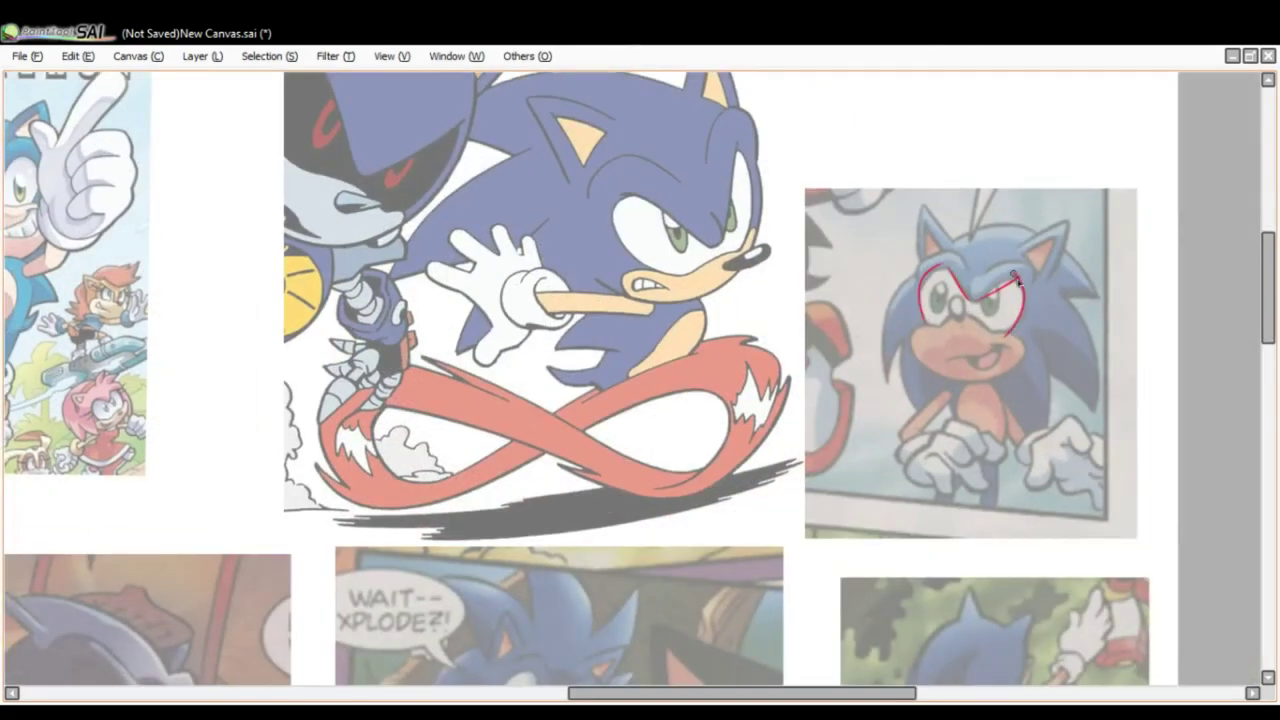
# Trace the outline of Sonic's eye on the "WAIT-- XPLODE?!" panel.
pyautogui.moveTo(882, 408); pyautogui.dragTo(974, 249)
pyautogui.moveTo(787, 502); pyautogui.dragTo(877, 306)
pyautogui.moveTo(704, 366)
pyautogui.mouseDown()
pyautogui.moveTo(690, 362)
pyautogui.moveTo(716, 318)
pyautogui.moveTo(723, 348)
pyautogui.mouseUp()
# Try tracing the joined eye shape on the wide-eyed Sonic whose shoe soles face the viewer, in the first panel of the second row.
pyautogui.moveTo(539, 638); pyautogui.dragTo(777, 378)
pyautogui.moveTo(653, 613); pyautogui.dragTo(816, 330)
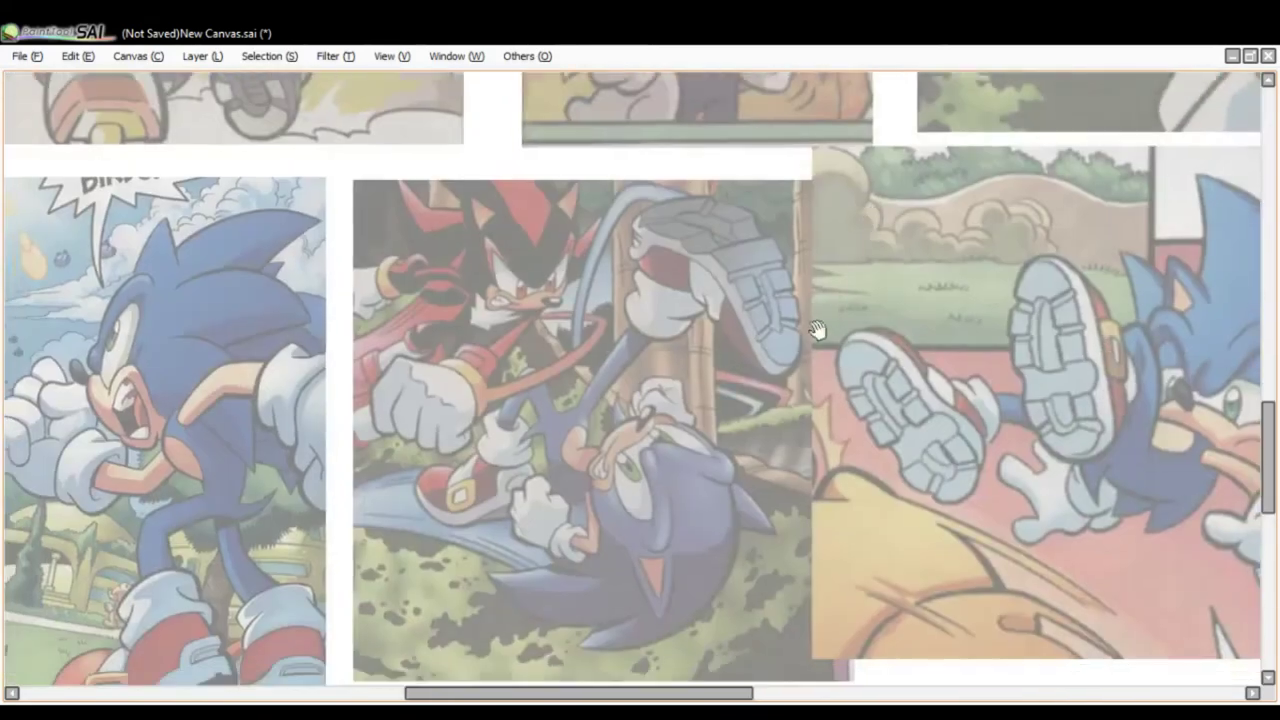
pyautogui.moveTo(626, 320); pyautogui.dragTo(886, 471)
pyautogui.moveTo(694, 257); pyautogui.dragTo(774, 569)
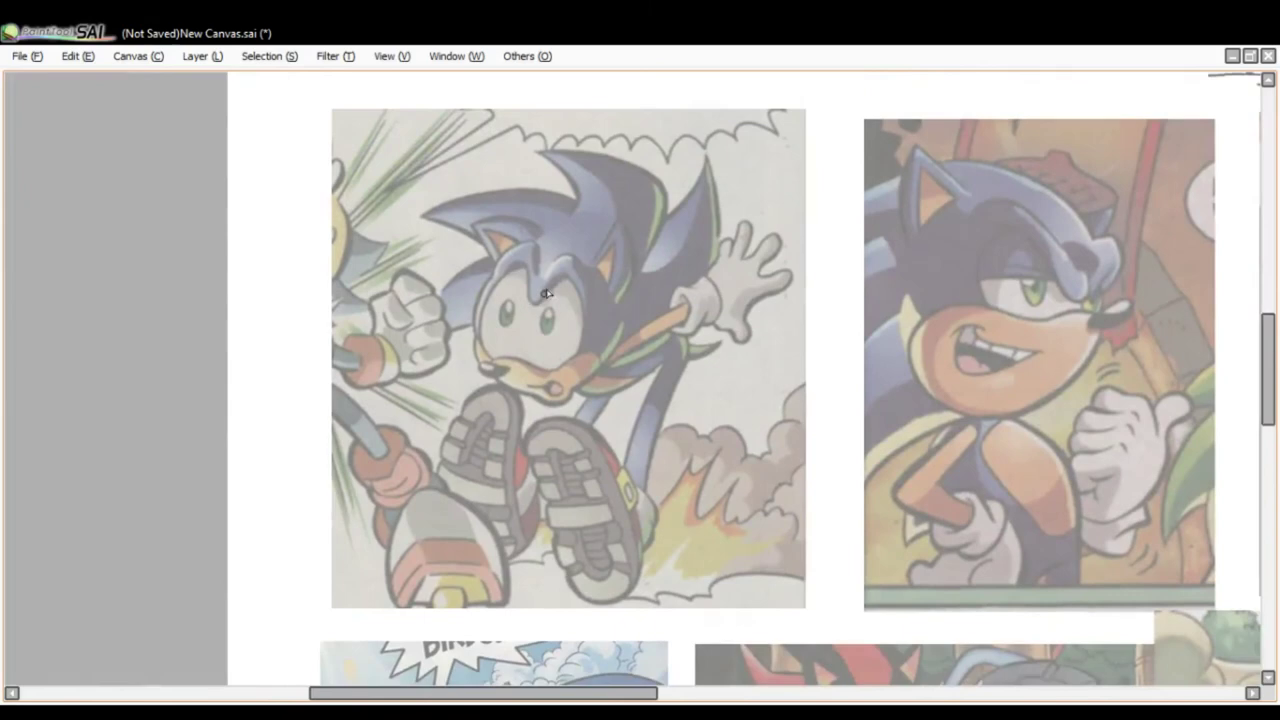
pyautogui.moveTo(524, 328)
pyautogui.mouseDown()
pyautogui.moveTo(580, 287)
pyautogui.moveTo(562, 377)
pyautogui.mouseUp()
pyautogui.moveTo(523, 328); pyautogui.dragTo(508, 271)
pyautogui.moveTo(495, 365)
pyautogui.mouseDown()
pyautogui.moveTo(482, 290)
pyautogui.moveTo(508, 271)
pyautogui.mouseUp()
pyautogui.hotkey('ctrl', 'z')
pyautogui.hotkey('ctrl', 'z')
pyautogui.hotkey('ctrl', 'z')
pyautogui.hotkey('ctrl', 'z')
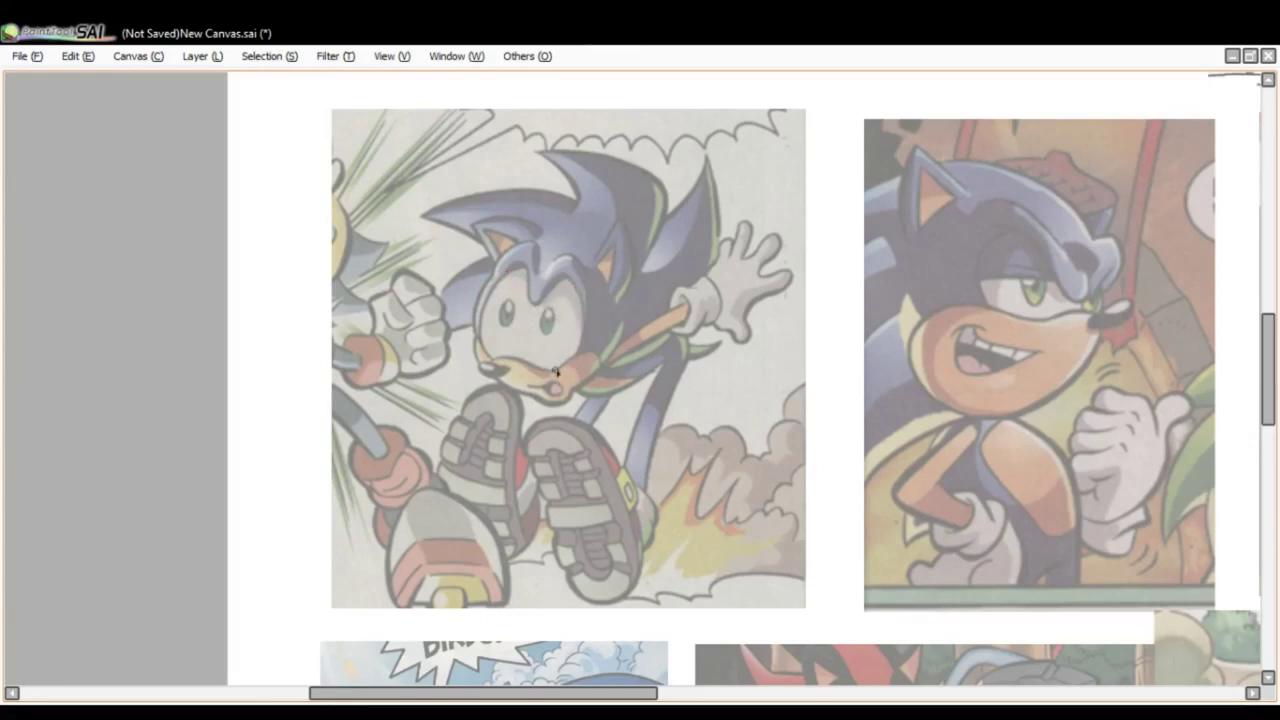
# Sketch a circular head with curved centre guides, a V-split eye shape and thick curves at both sides, overlapping the wide-eyed Sonic panel's left edge.
pyautogui.moveTo(338, 166)
pyautogui.mouseDown()
pyautogui.moveTo(345, 278)
pyautogui.moveTo(341, 186)
pyautogui.moveTo(320, 290)
pyautogui.mouseUp()
pyautogui.hotkey('ctrl', 'z')
pyautogui.moveTo(362, 163); pyautogui.dragTo(325, 291)
pyautogui.moveTo(285, 219); pyautogui.dragTo(328, 234)
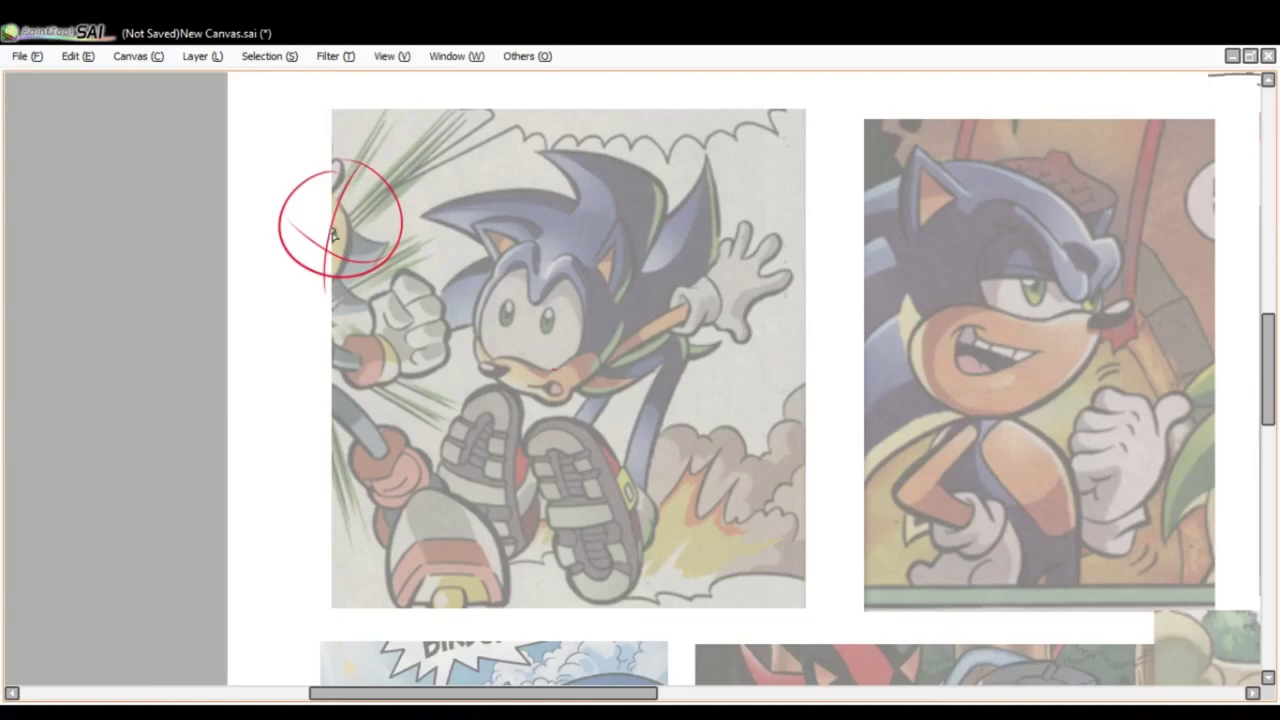
pyautogui.moveTo(328, 234)
pyautogui.mouseDown()
pyautogui.moveTo(388, 200)
pyautogui.moveTo(387, 235)
pyautogui.moveTo(327, 230)
pyautogui.moveTo(321, 183)
pyautogui.moveTo(294, 241)
pyautogui.moveTo(319, 178)
pyautogui.mouseUp()
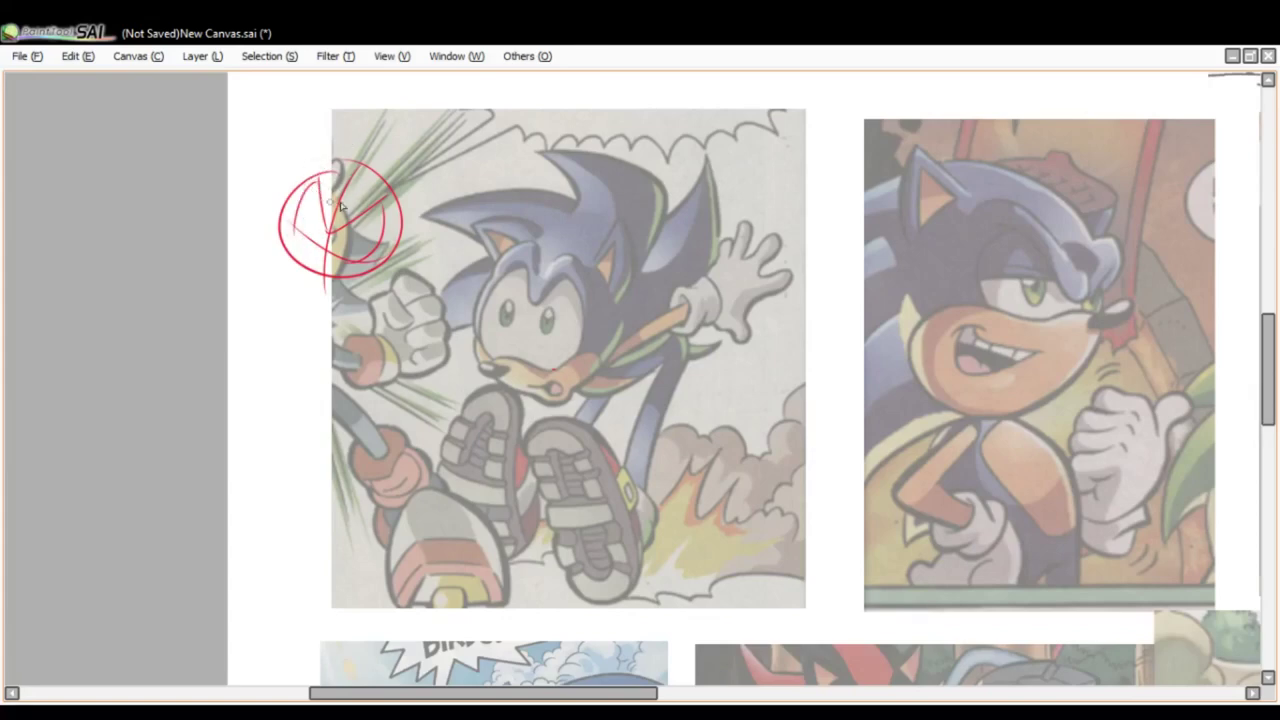
pyautogui.moveTo(337, 187)
pyautogui.mouseDown()
pyautogui.moveTo(290, 209)
pyautogui.moveTo(363, 201)
pyautogui.moveTo(354, 189)
pyautogui.moveTo(395, 240)
pyautogui.mouseUp()
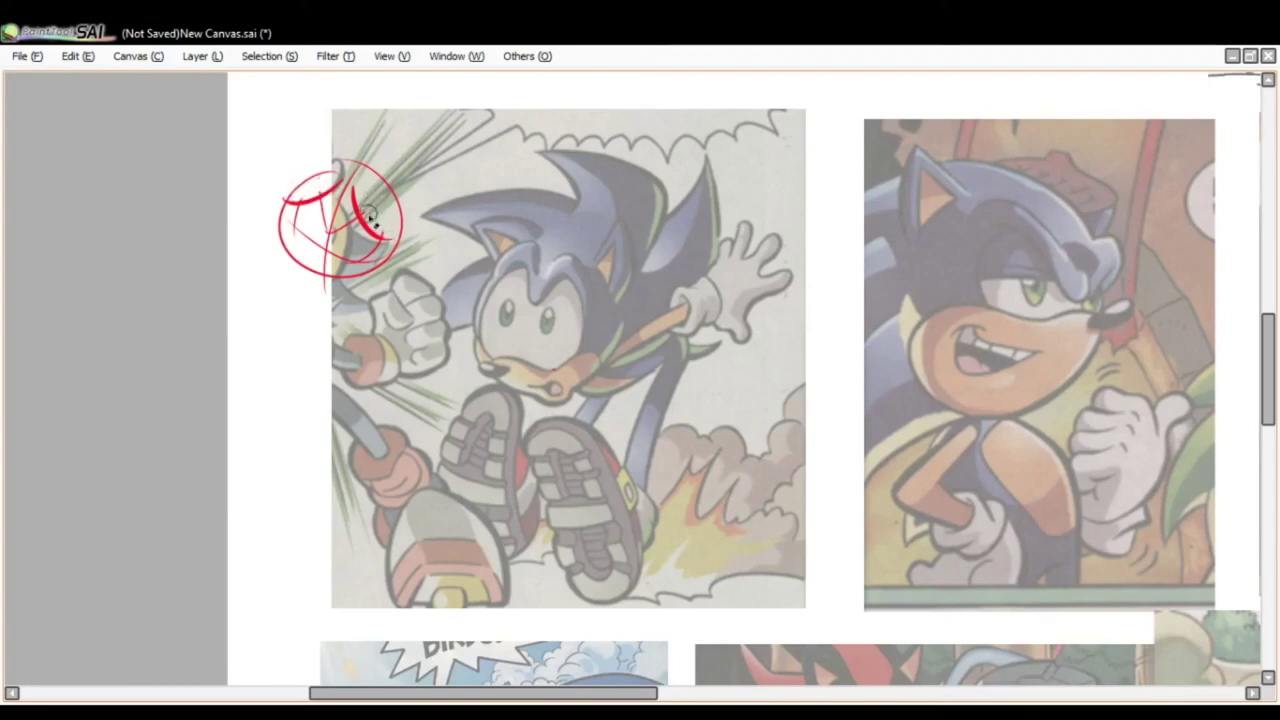
# Add two oval pupils, a small circle below them, a dot at the brow and a thick curve along the head sketch's lower edge.
pyautogui.scroll(-1, 368, 217)
pyautogui.scroll(2, 341, 216)
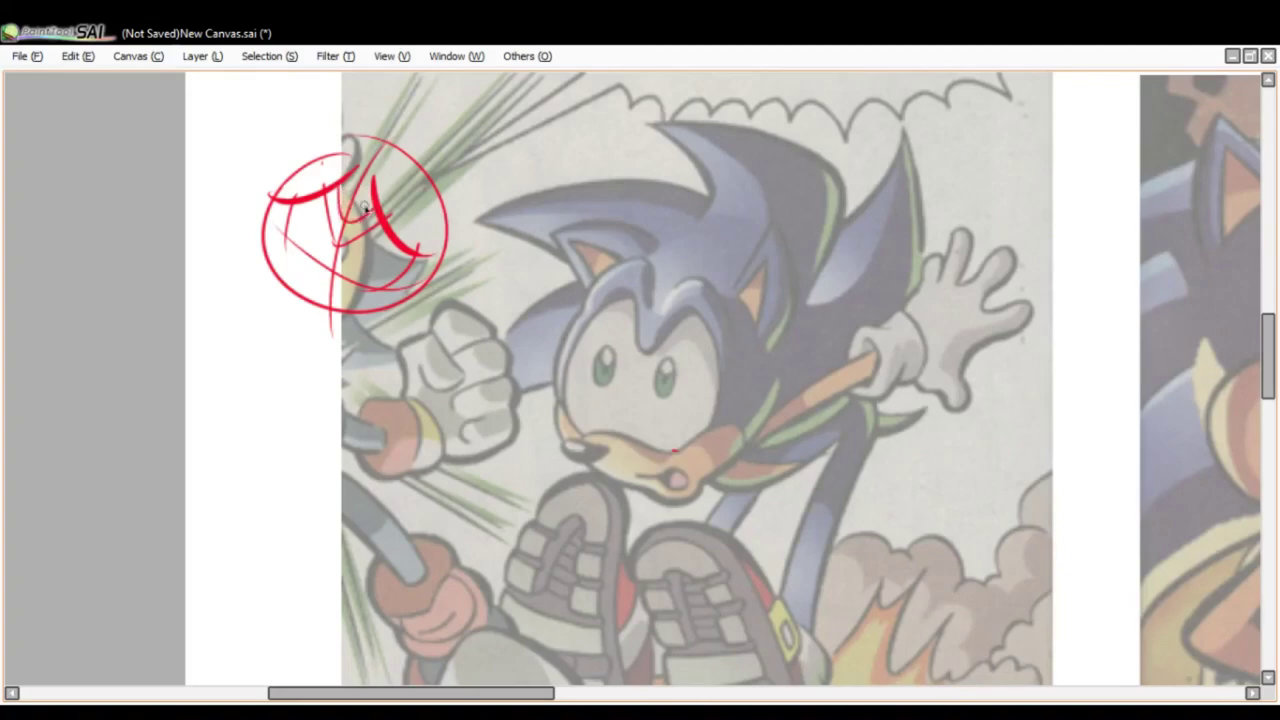
pyautogui.click(365, 206)
pyautogui.moveTo(326, 217)
pyautogui.mouseDown()
pyautogui.moveTo(363, 236)
pyautogui.moveTo(351, 264)
pyautogui.moveTo(320, 269)
pyautogui.moveTo(392, 310)
pyautogui.mouseUp()
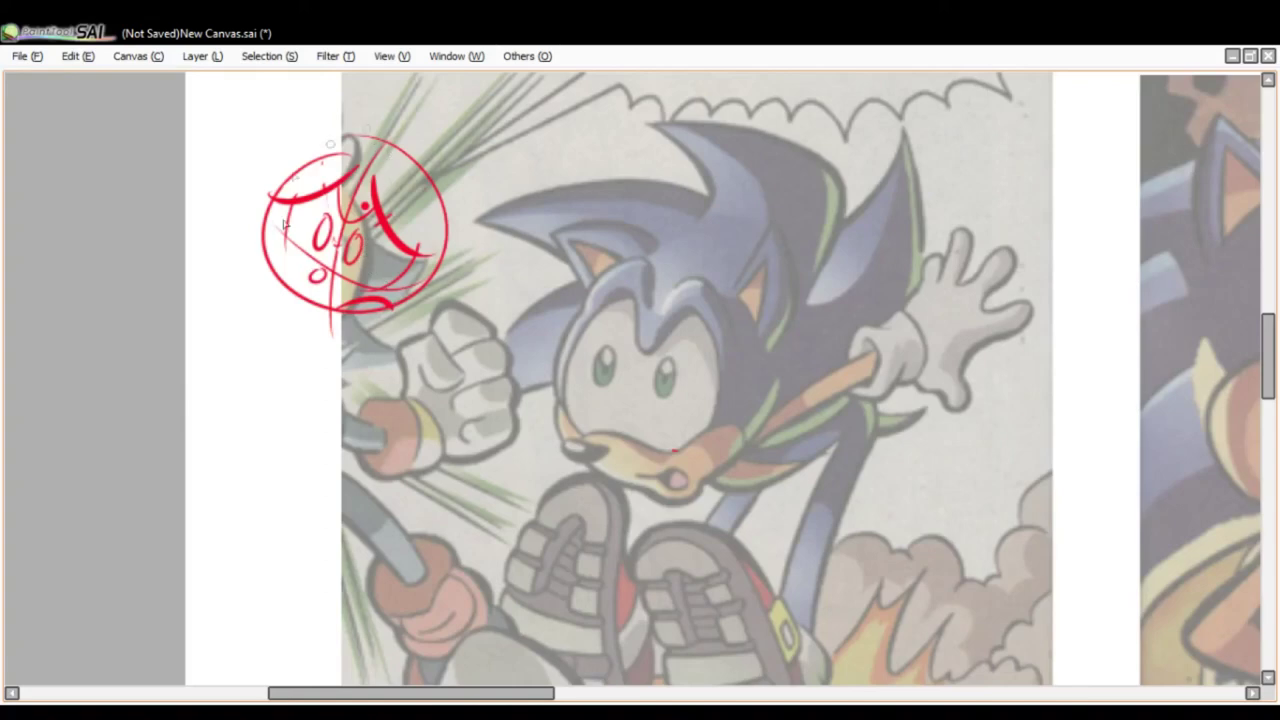
# Try marking the brow of the wide-eyed Sonic and the upper part of the circular head sketch.
pyautogui.keyDown('space'); pyautogui.moveTo(586, 357); pyautogui.dragTo(502, 301); pyautogui.keyUp('space')
pyautogui.moveTo(552, 193)
pyautogui.mouseDown()
pyautogui.moveTo(656, 268)
pyautogui.moveTo(570, 230)
pyautogui.mouseUp()
pyautogui.hotkey('ctrl', 'z')
pyautogui.moveTo(264, 97); pyautogui.dragTo(352, 107)
pyautogui.hotkey('ctrl', 'z')
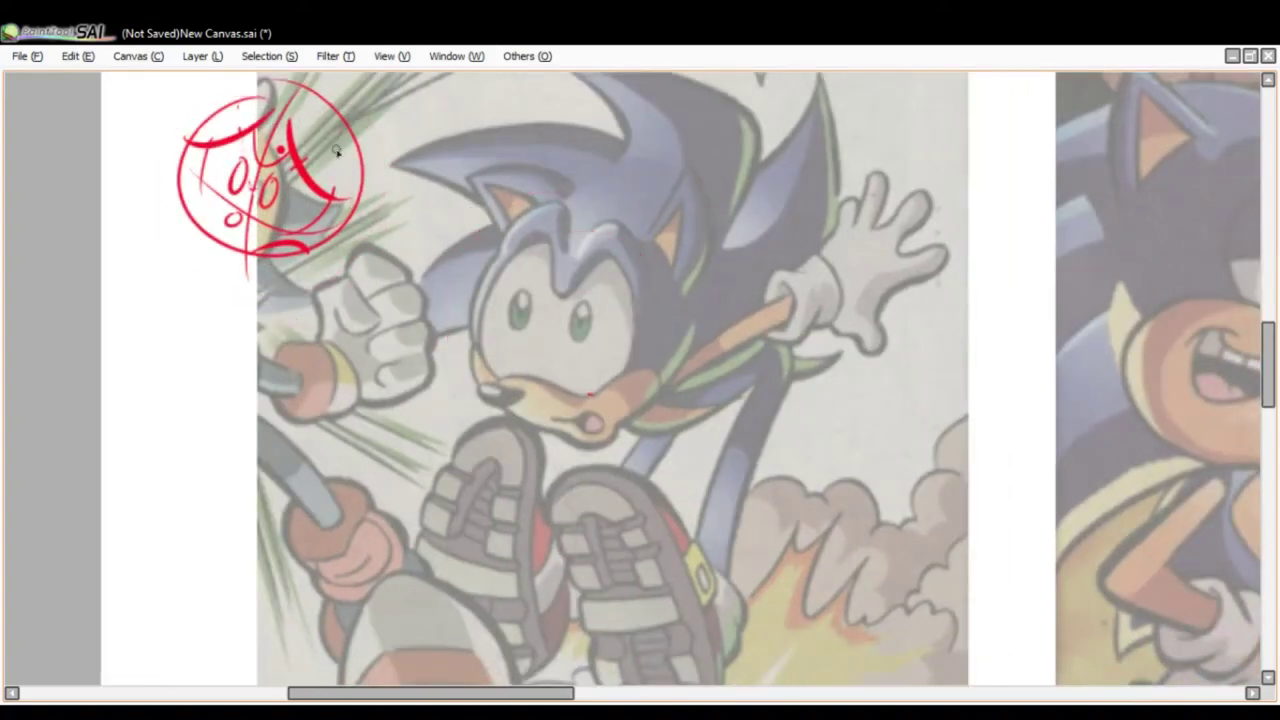
pyautogui.scroll(-5, 399, 279)
pyautogui.scroll(-1, 518, 219)
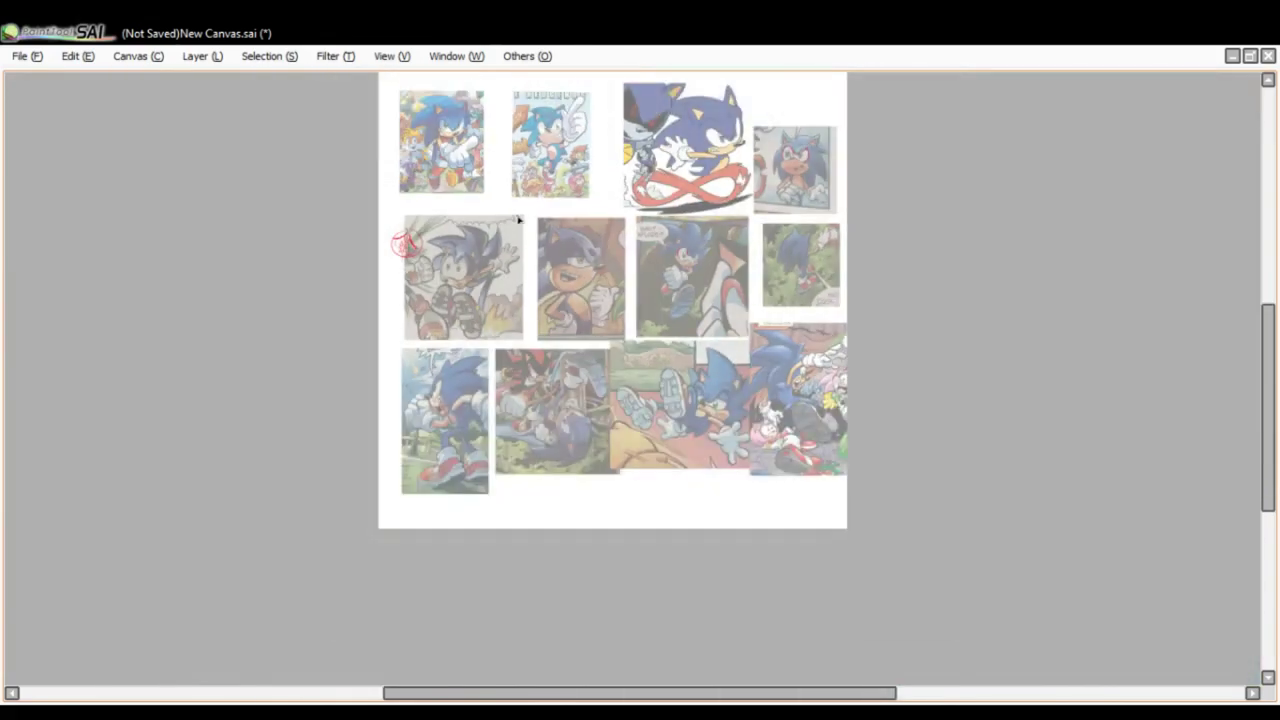
pyautogui.scroll(2, 576, 213)
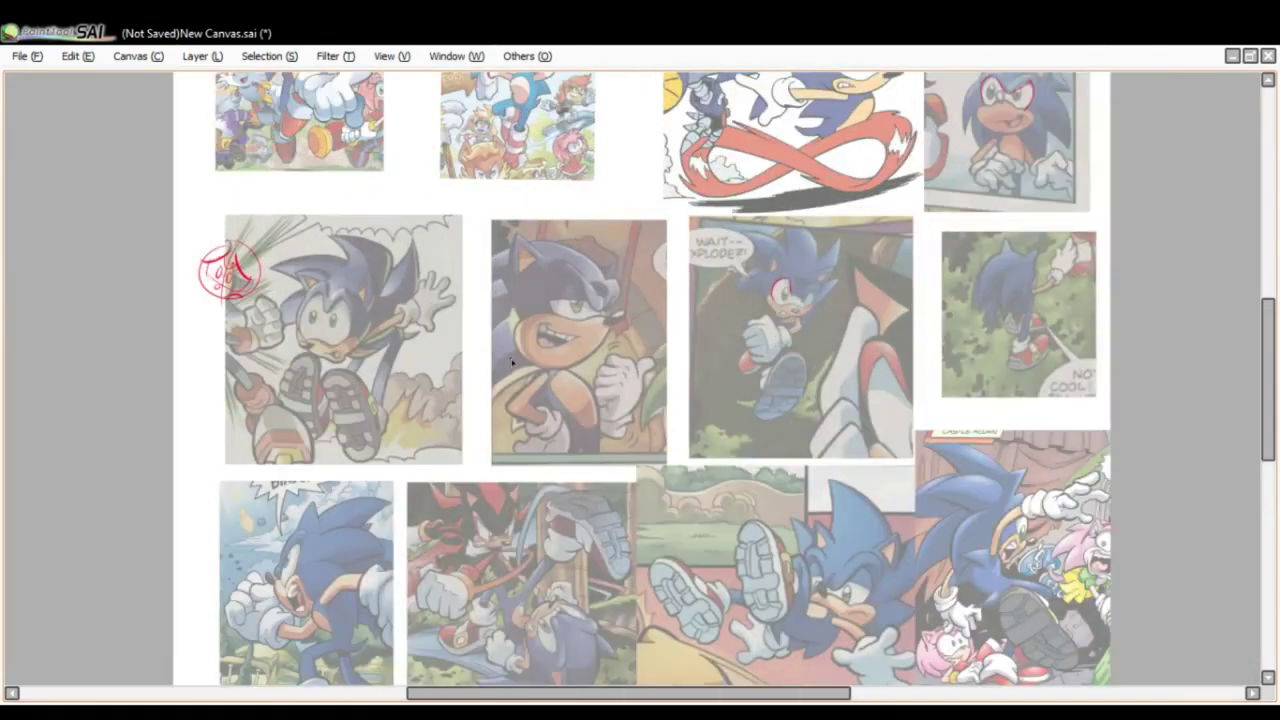
pyautogui.scroll(-1, 584, 372)
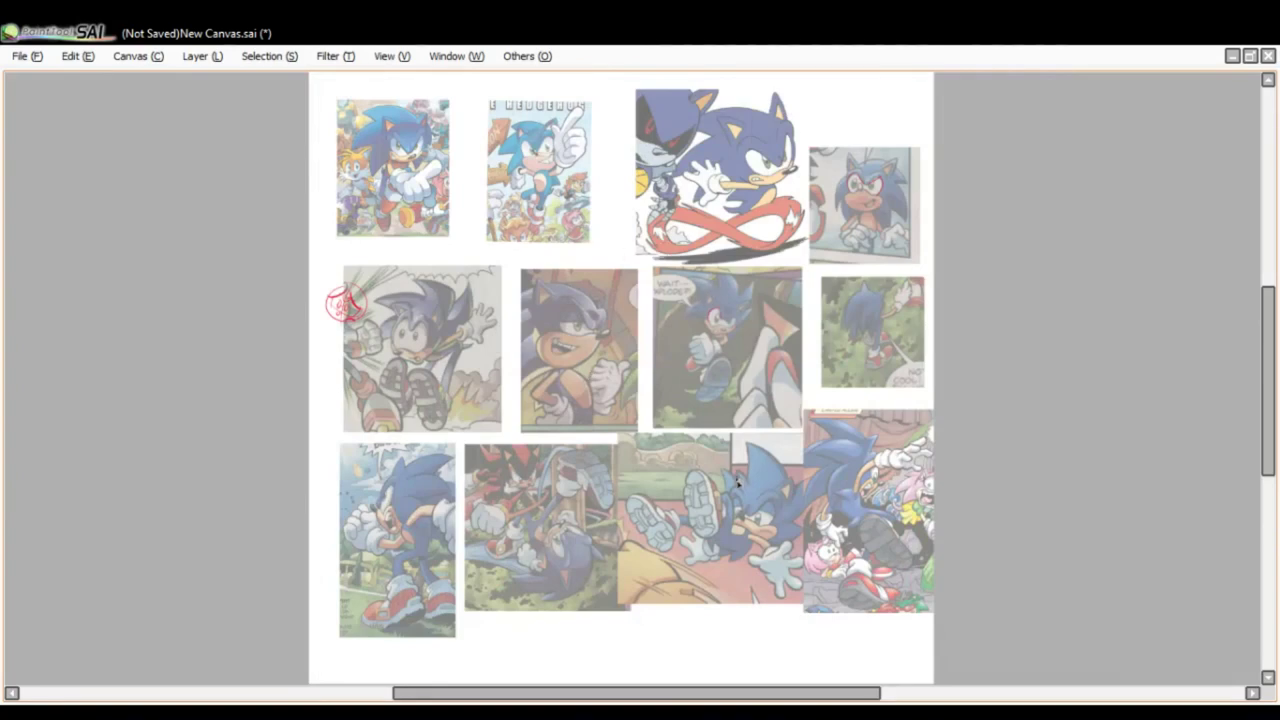
pyautogui.scroll(1, 666, 449)
pyautogui.scroll(-2, 654, 446)
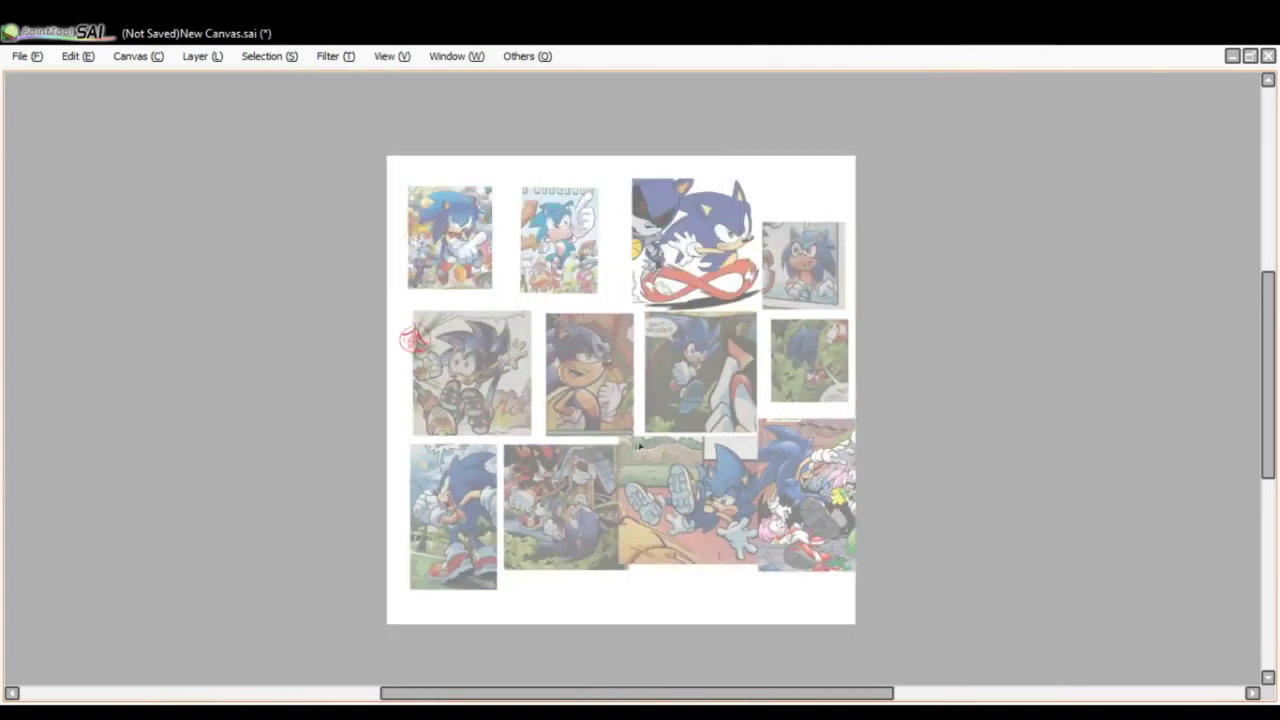
pyautogui.scroll(1, 634, 447)
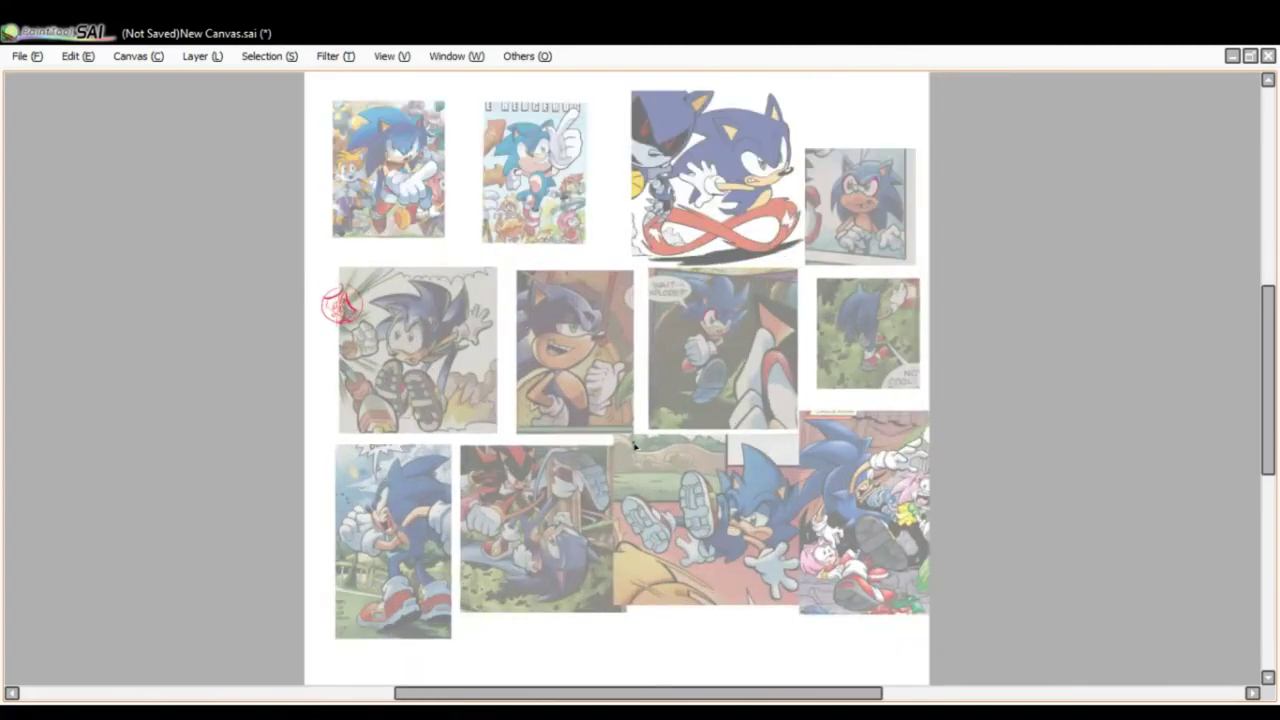